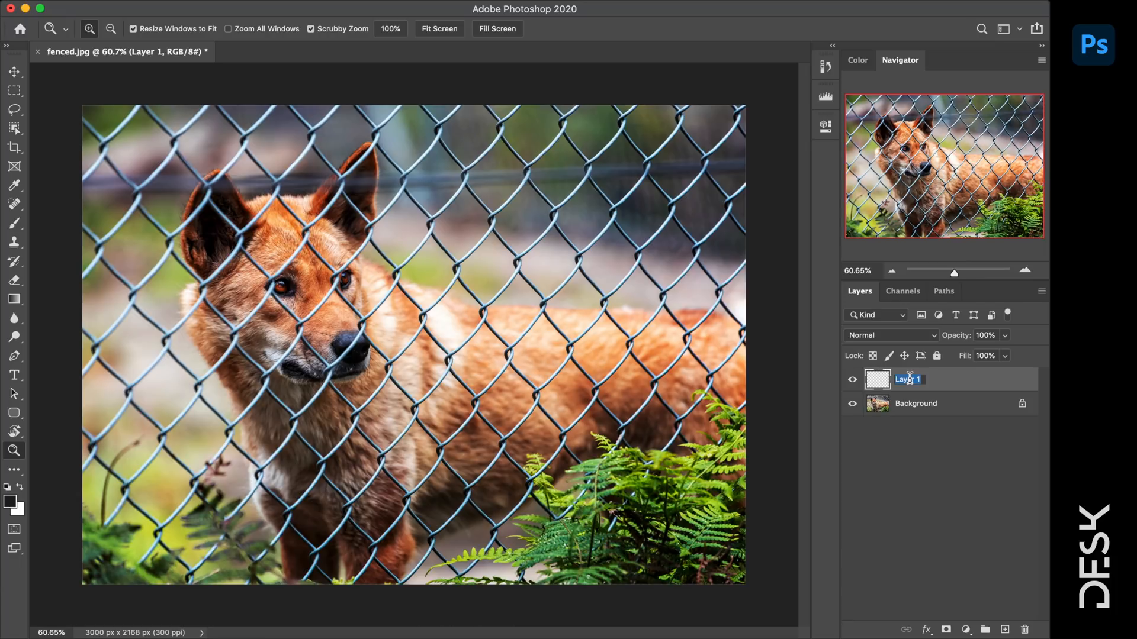
- Name the empty layer 'Fence mask', zoom to 200% on the fence wires, and pick the Brush
text(Fence mask)
key(Return)
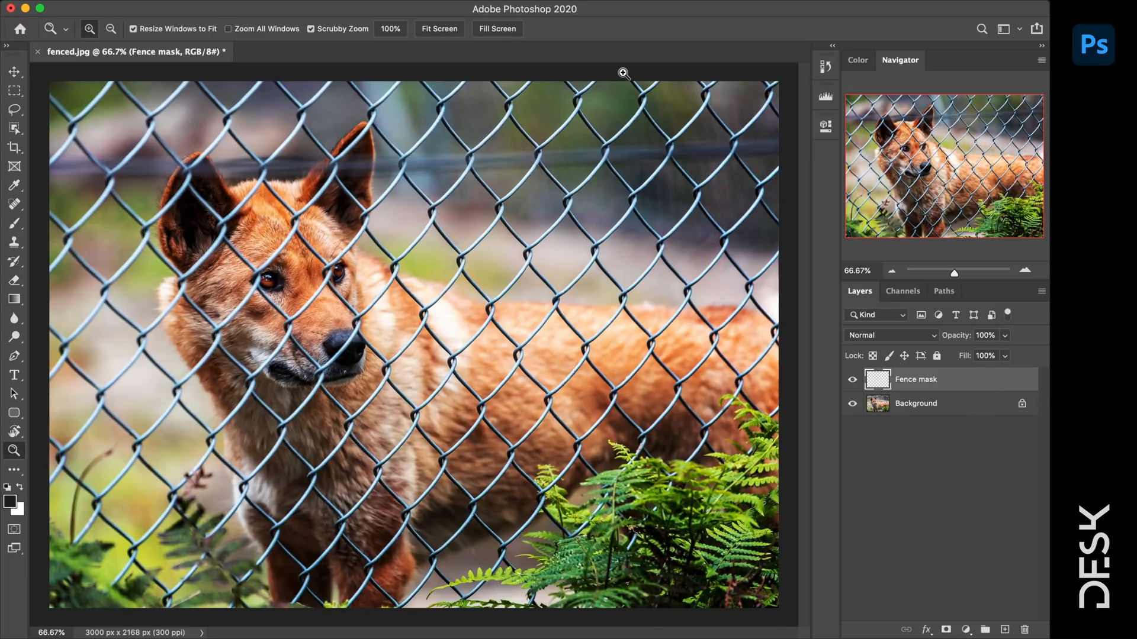
click(622, 81)
click(623, 81)
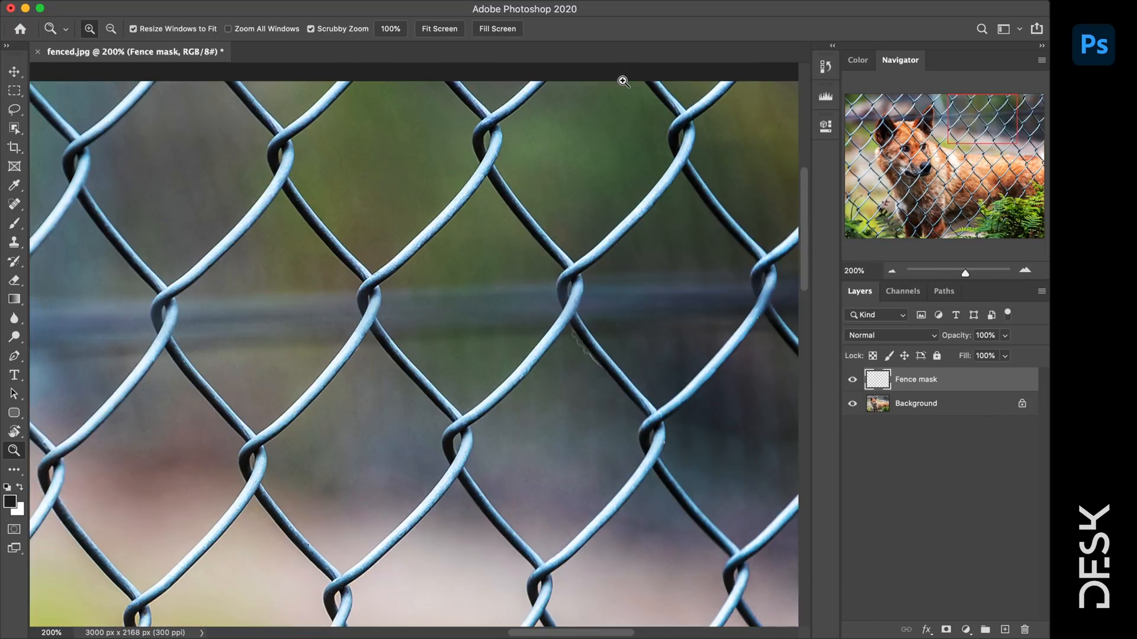
key(b)
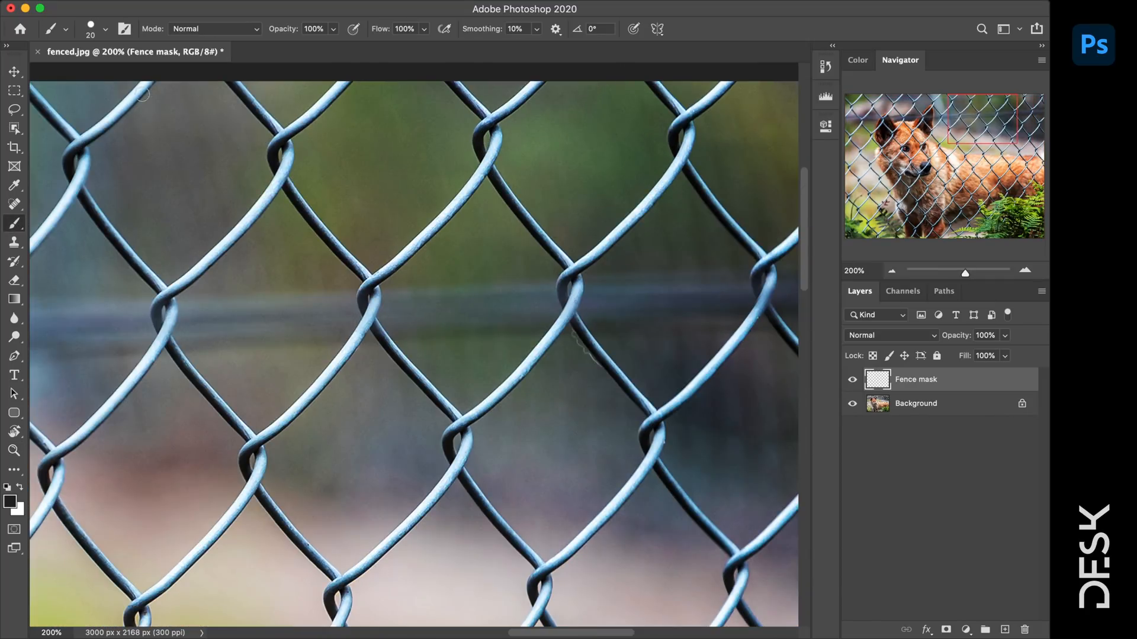
- Enlarge the brush to 35 px
click(103, 30)
drag(93, 73, 96, 72)
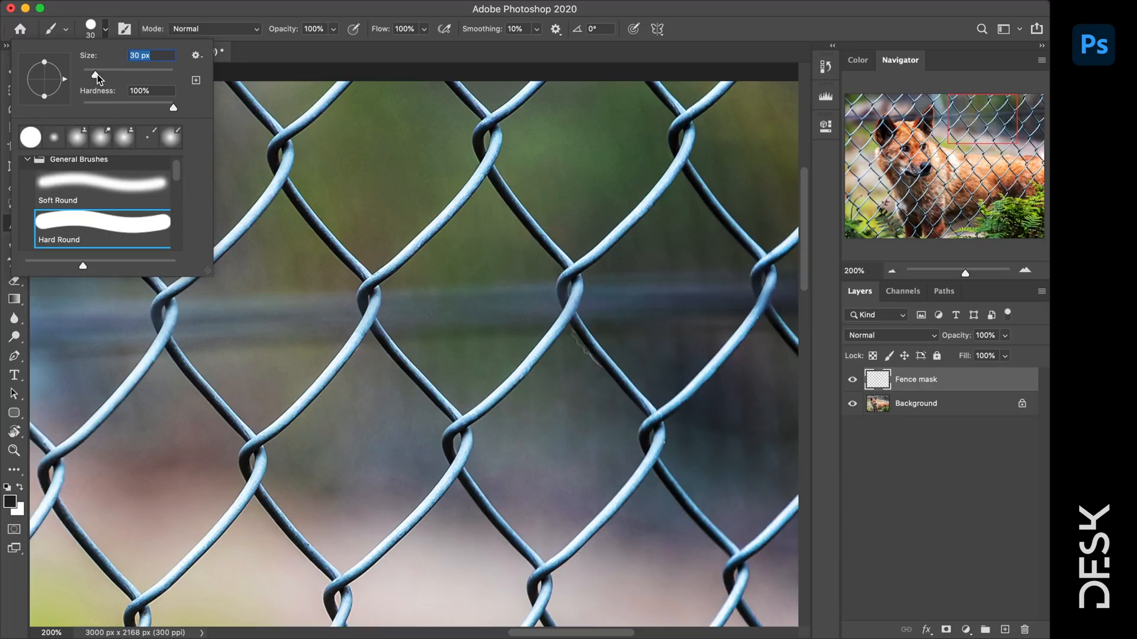
click(216, 54)
key(])
- Paint a straight black line down one fence wire from the photo's top edge
click(541, 79)
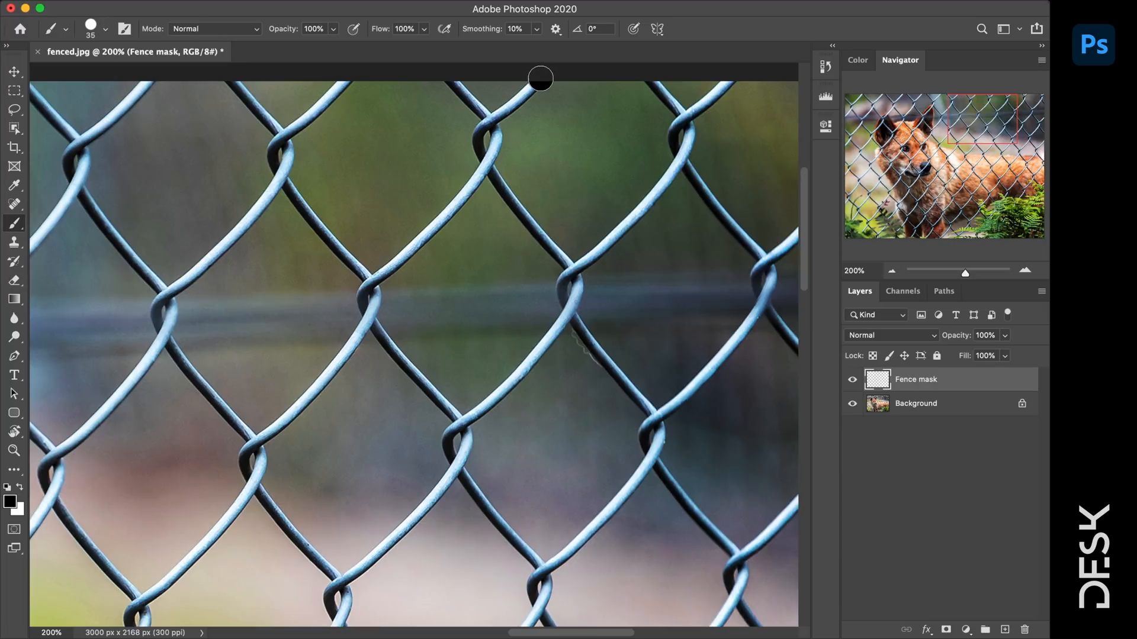
shift+click(495, 118)
shift+click(485, 163)
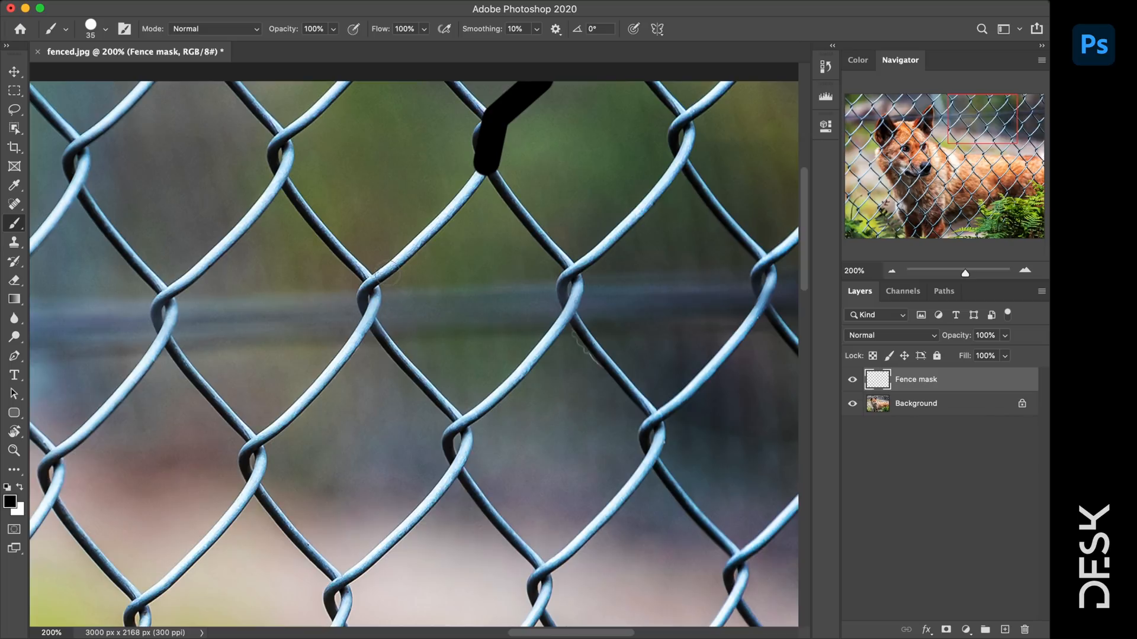
shift+click(384, 273)
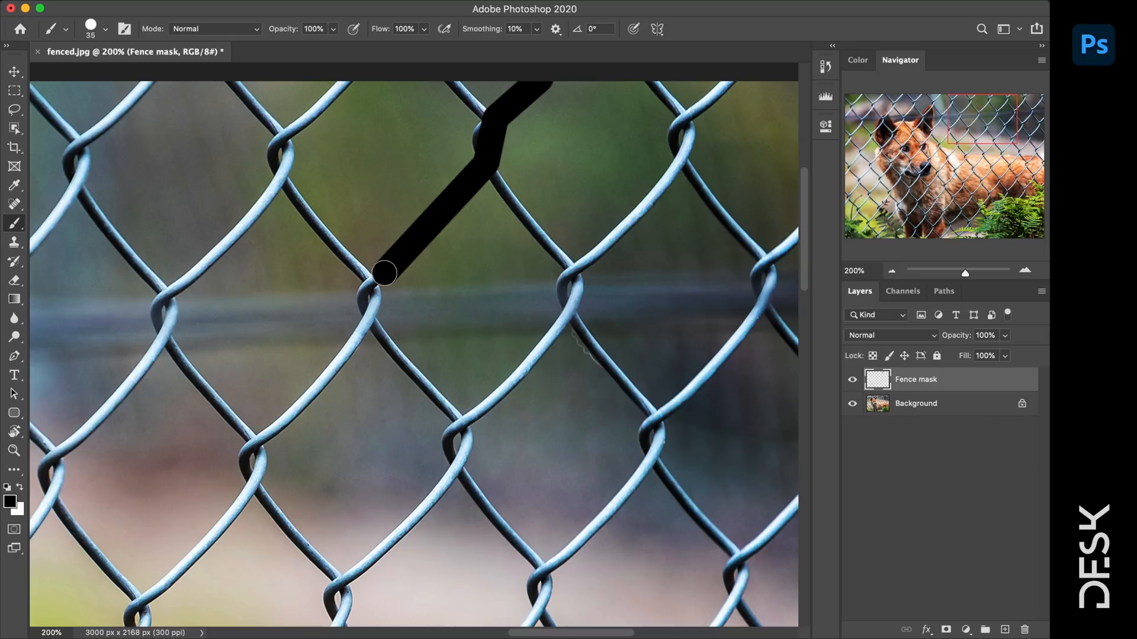
mouse_move(383, 275)
mouse_down()
mouse_move(365, 318)
mouse_move(266, 438)
mouse_move(480, 217)
mouse_move(445, 276)
mouse_up()
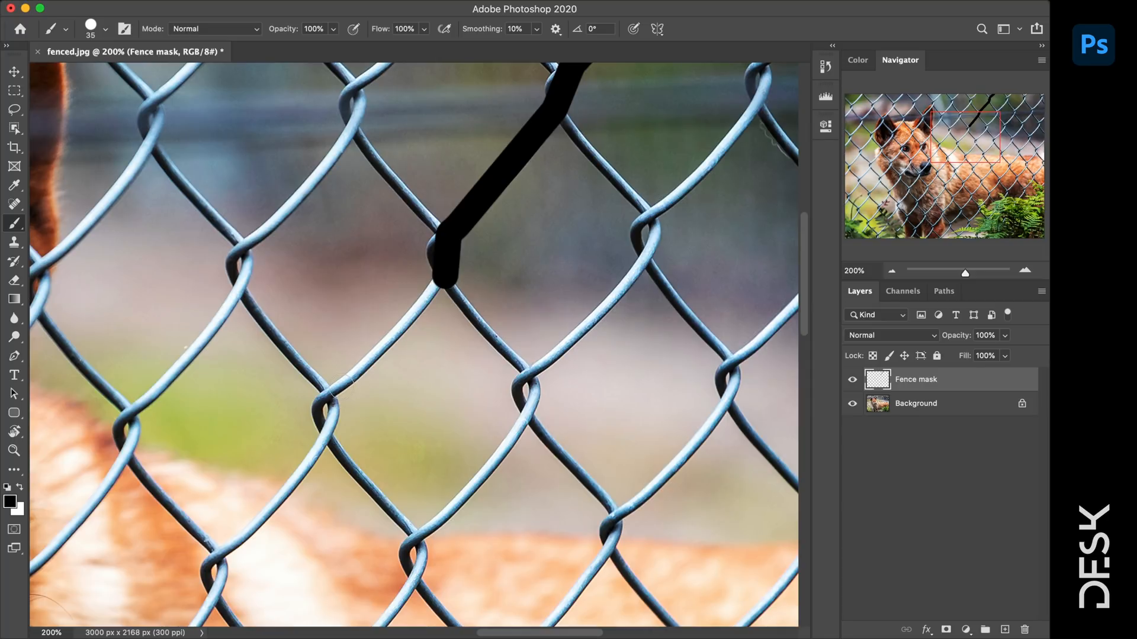
- Extend the first wire's black line down-left and undo a misplaced line on the next stretch
shift+click(341, 386)
shift+click(323, 431)
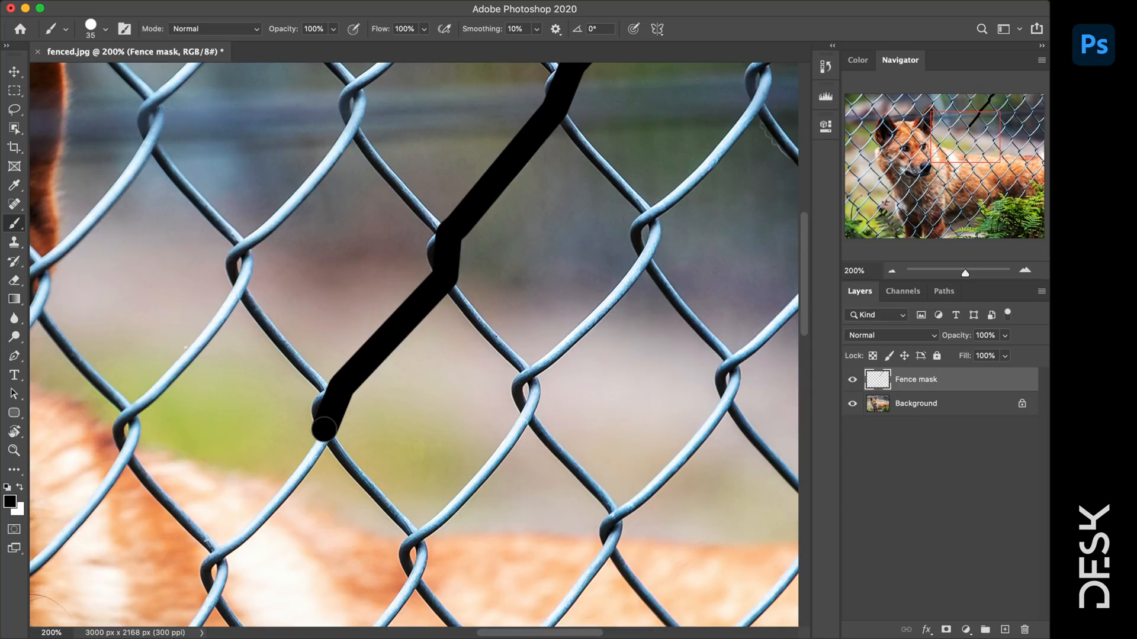
drag(351, 404, 588, 97)
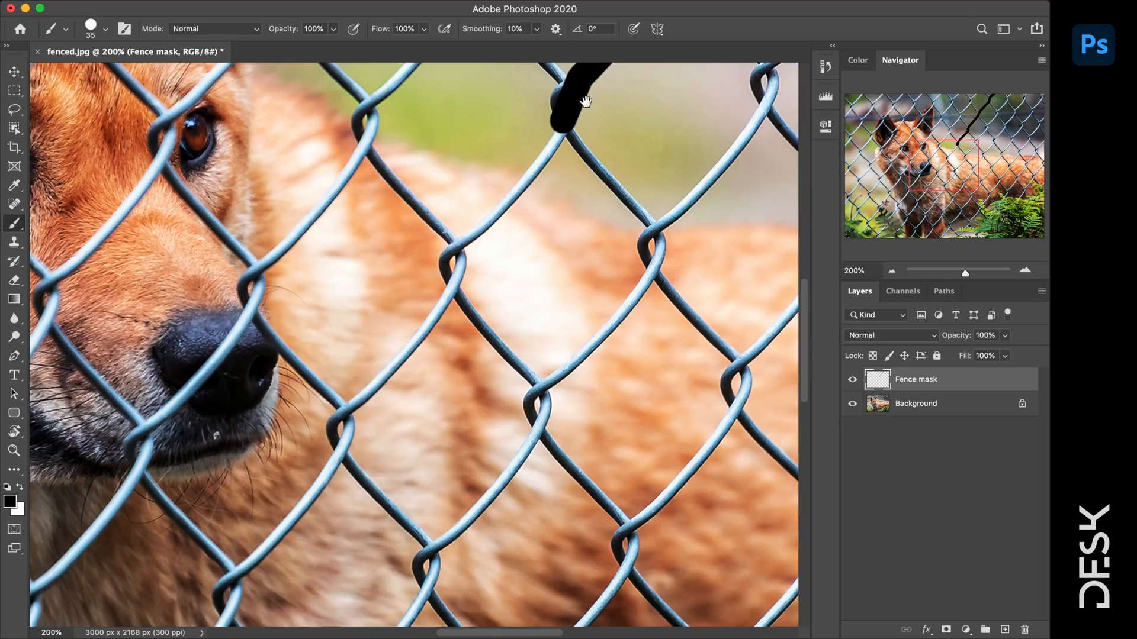
shift+click(467, 240)
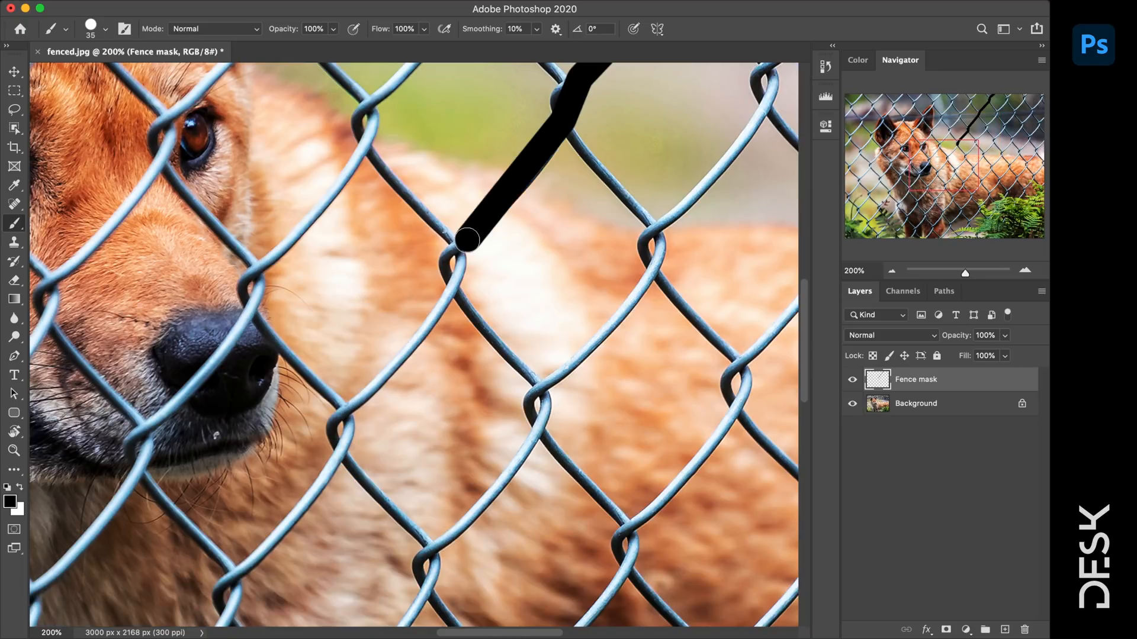
key(super+z)
key(super+z)
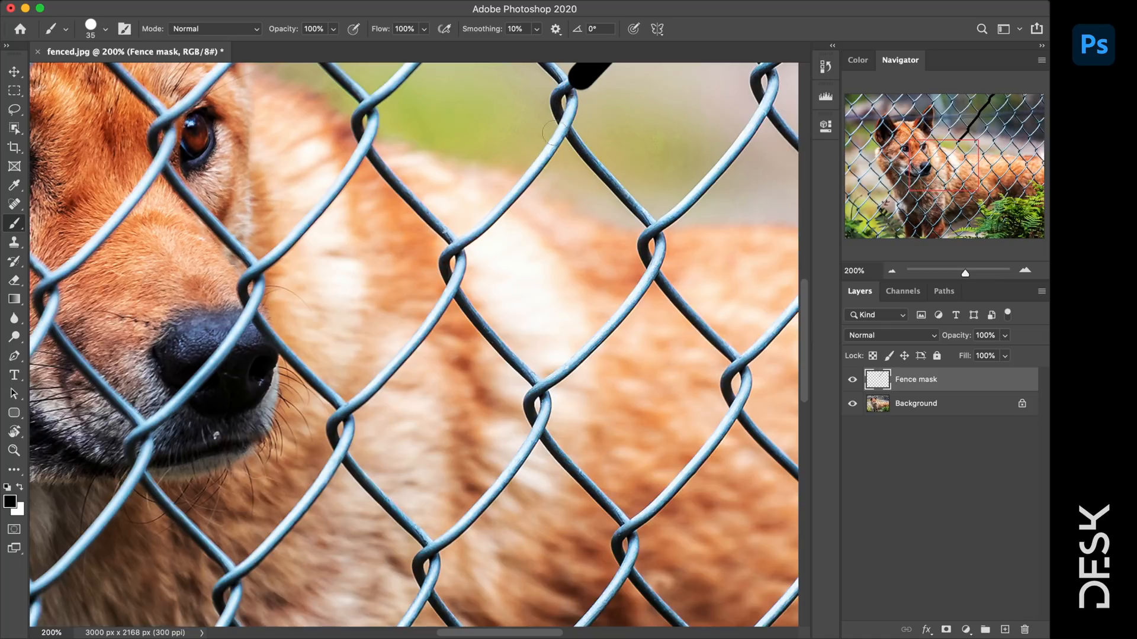
- Trace the wire down past the dingo's face, undoing stray segments and dots
drag(580, 89, 580, 172)
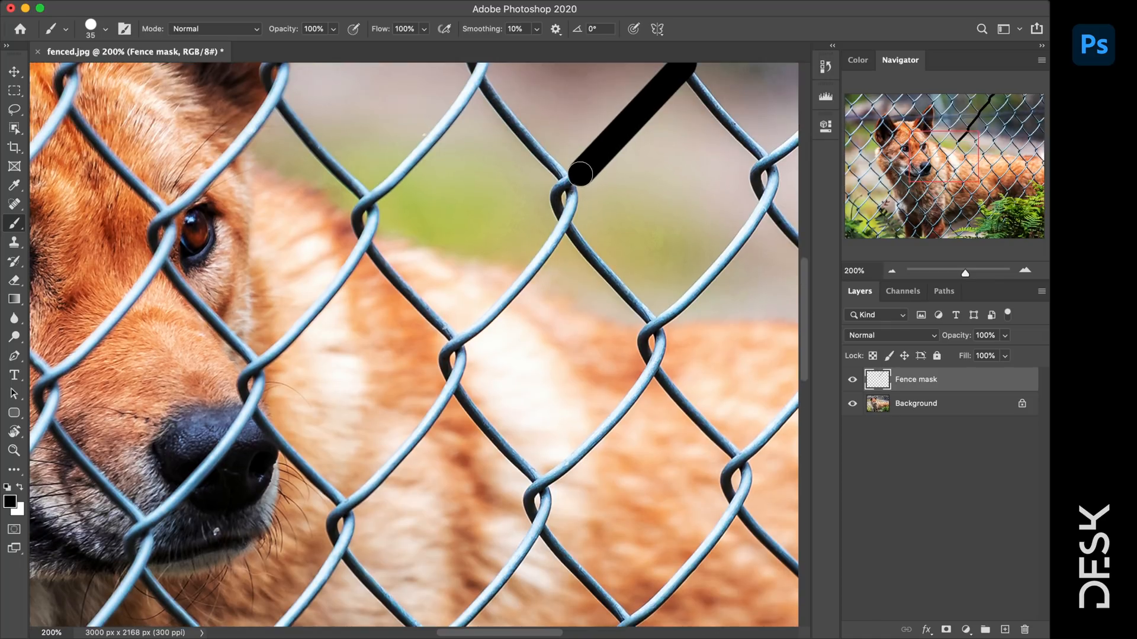
drag(564, 219, 559, 235)
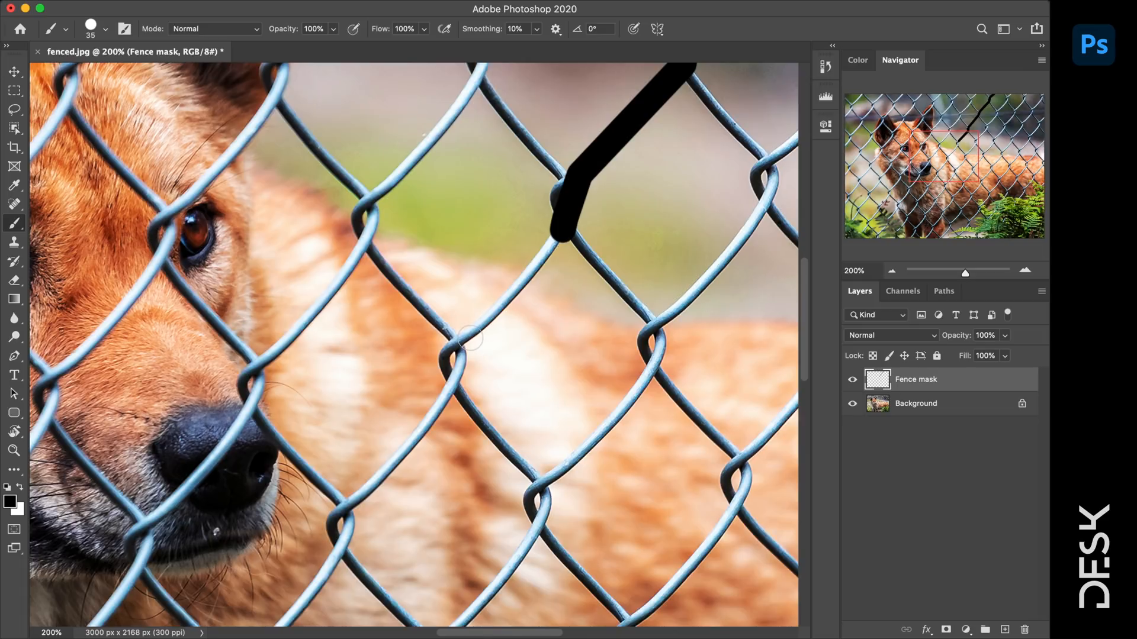
shift+click(471, 336)
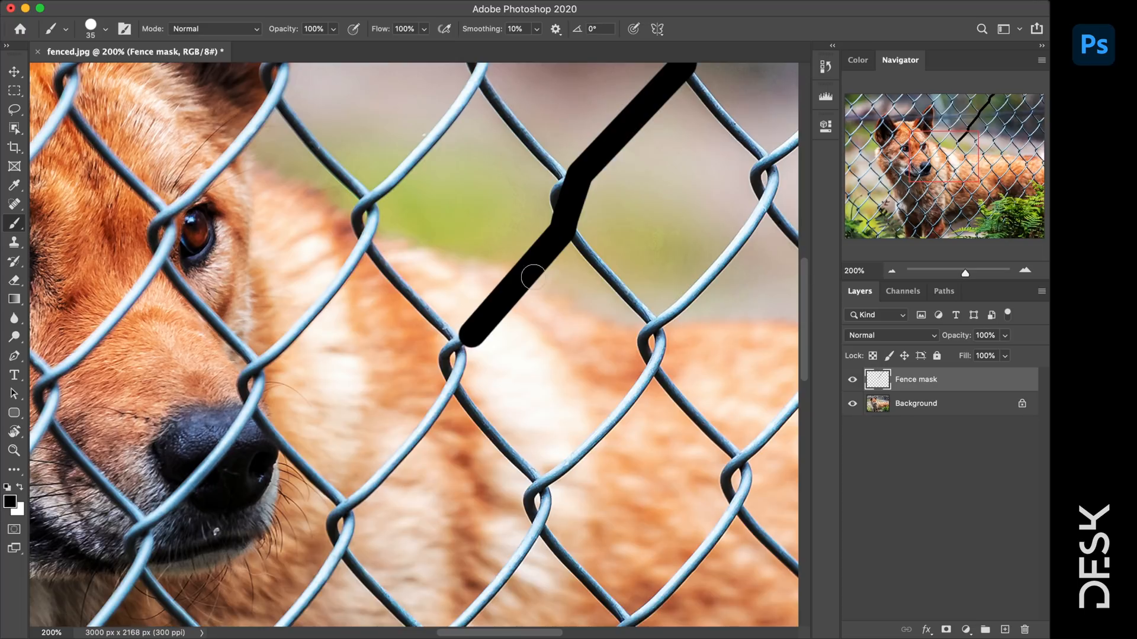
shift+click(450, 382)
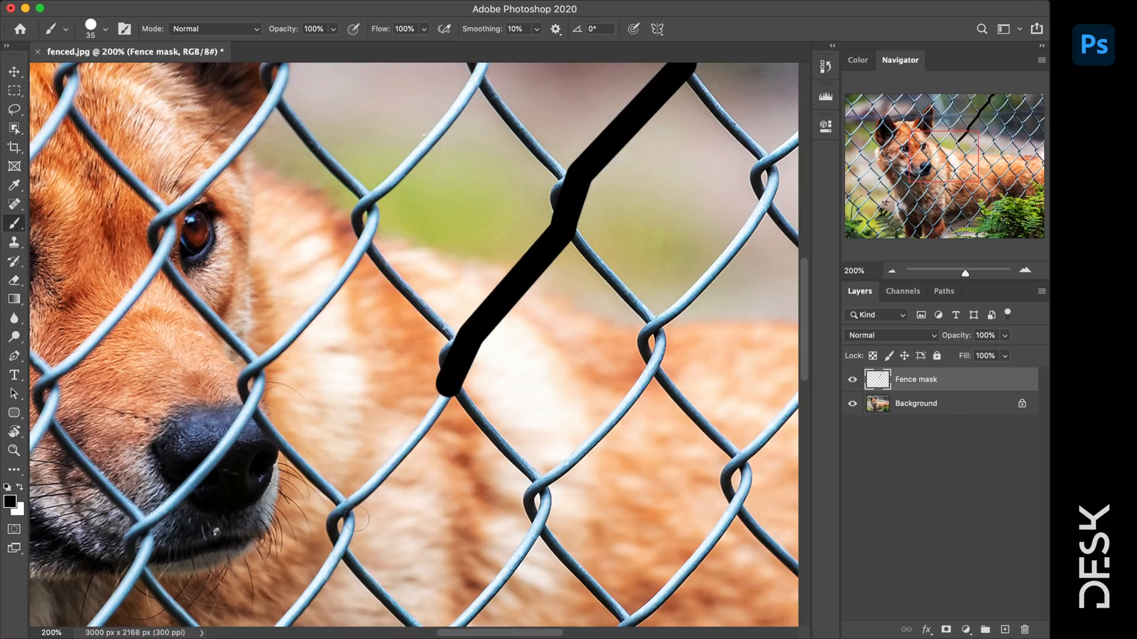
shift+click(353, 502)
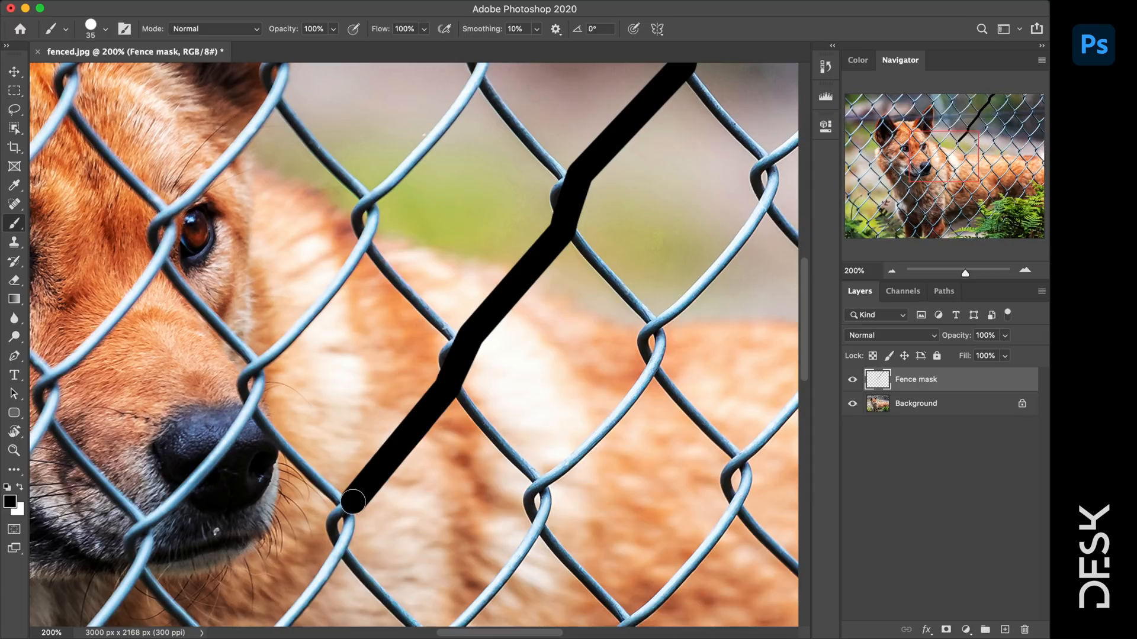
key(super+z)
click(366, 494)
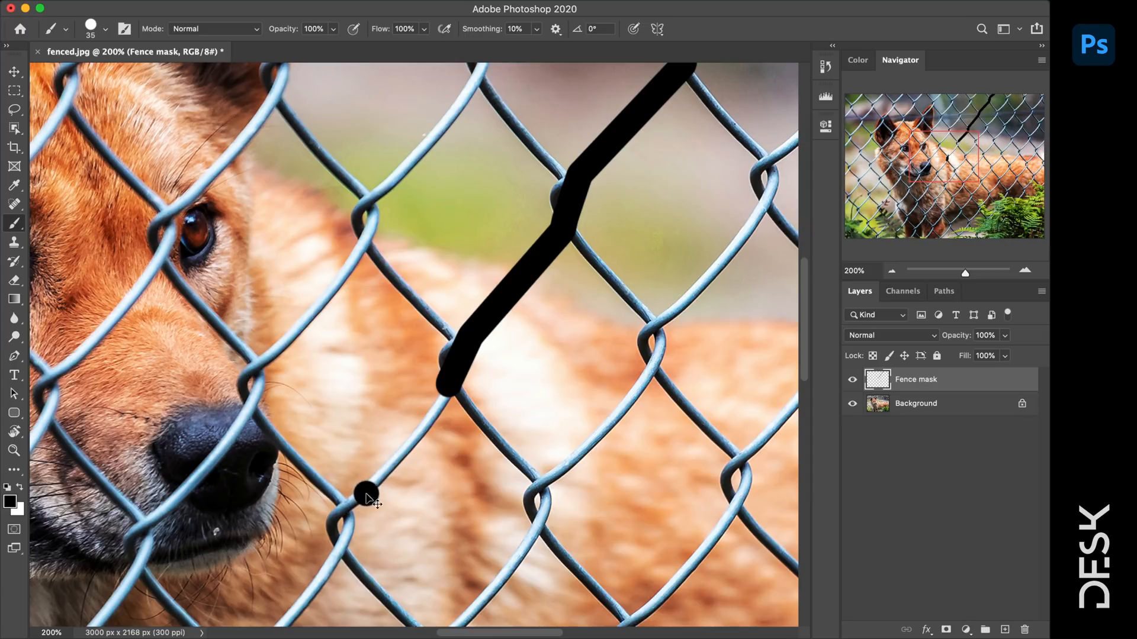
key(super+z)
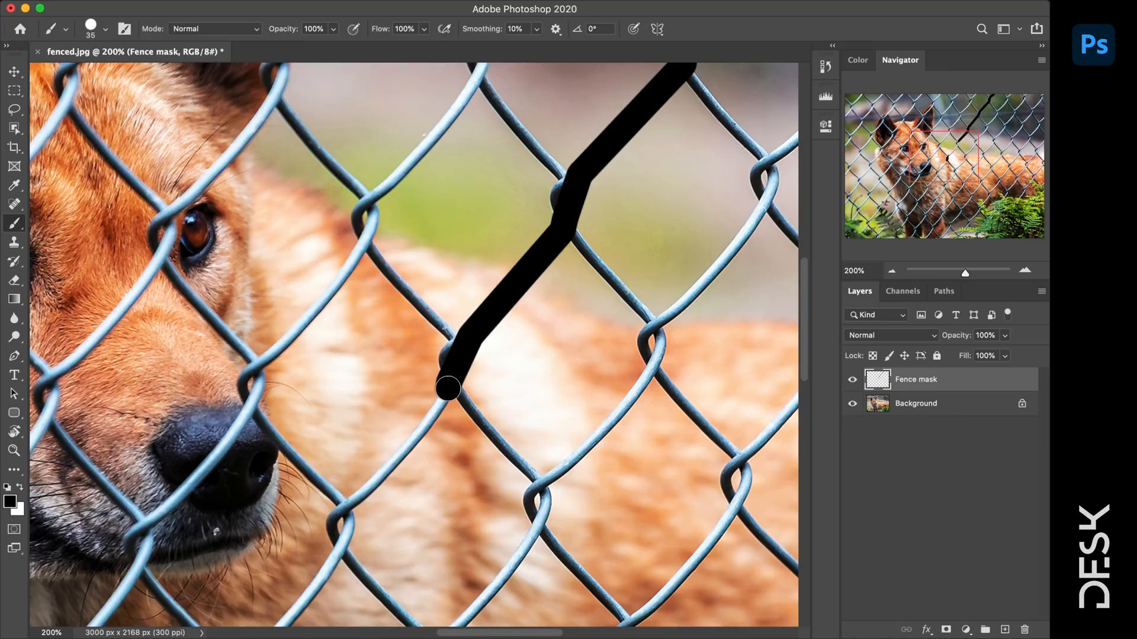
shift+click(358, 500)
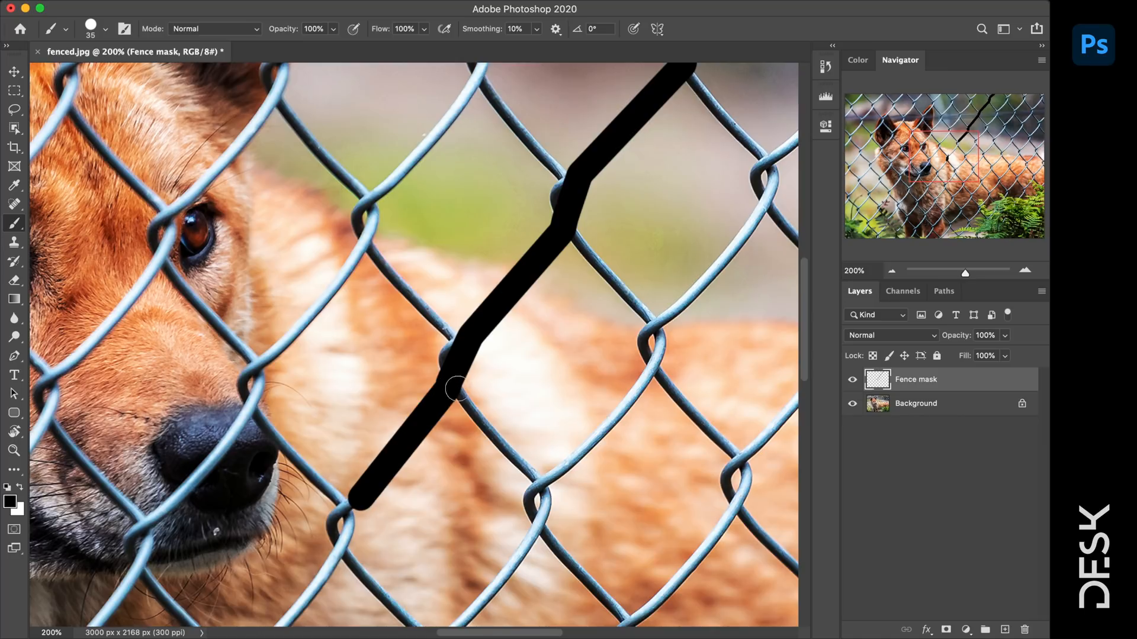
- Continue the black line down the wire past the nose to the photo's bottom edge
drag(414, 414, 456, 138)
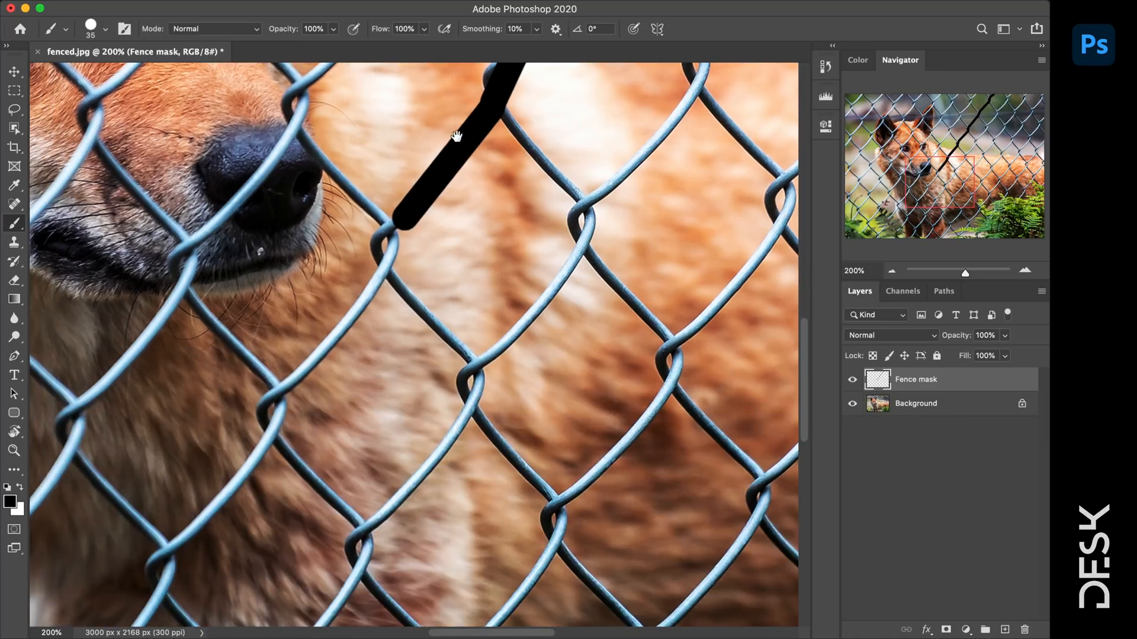
shift+click(383, 273)
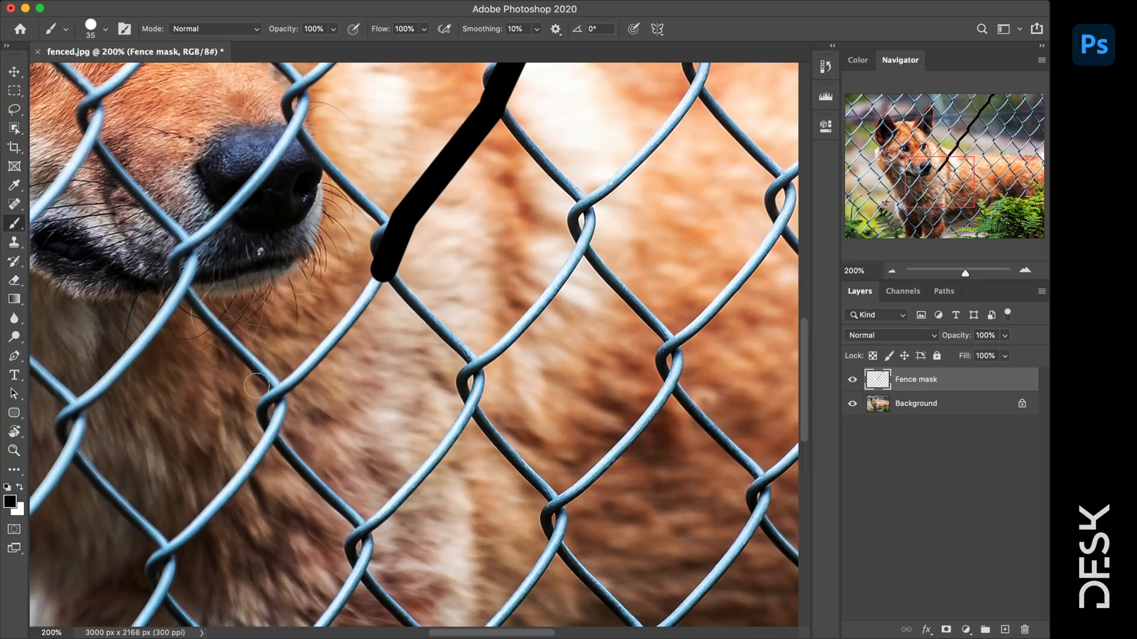
shift+click(294, 380)
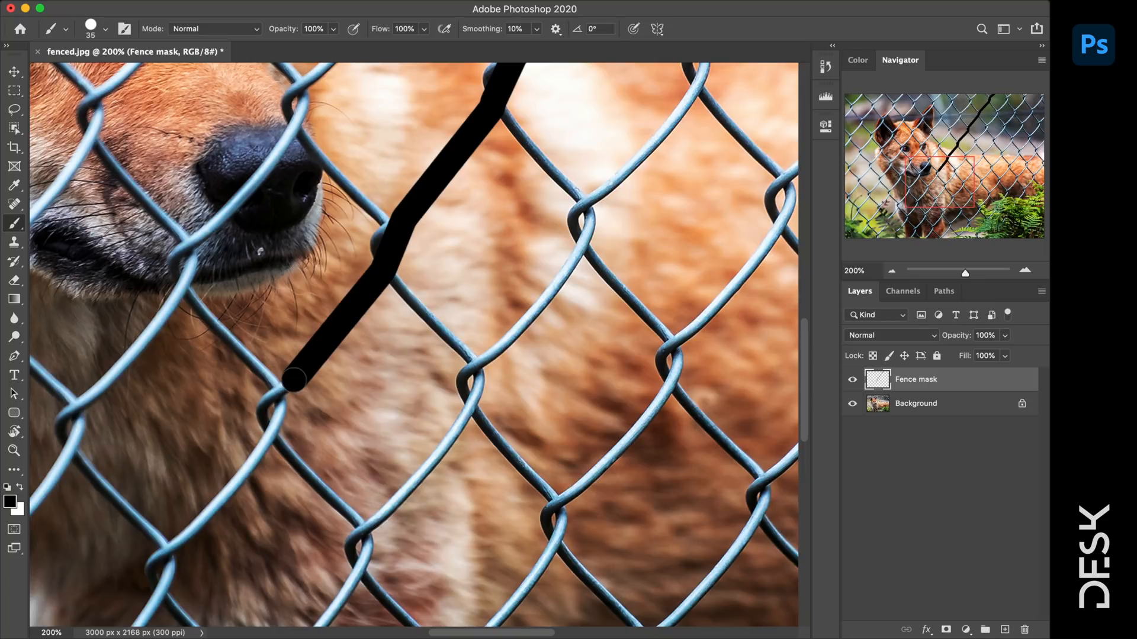
shift+click(267, 430)
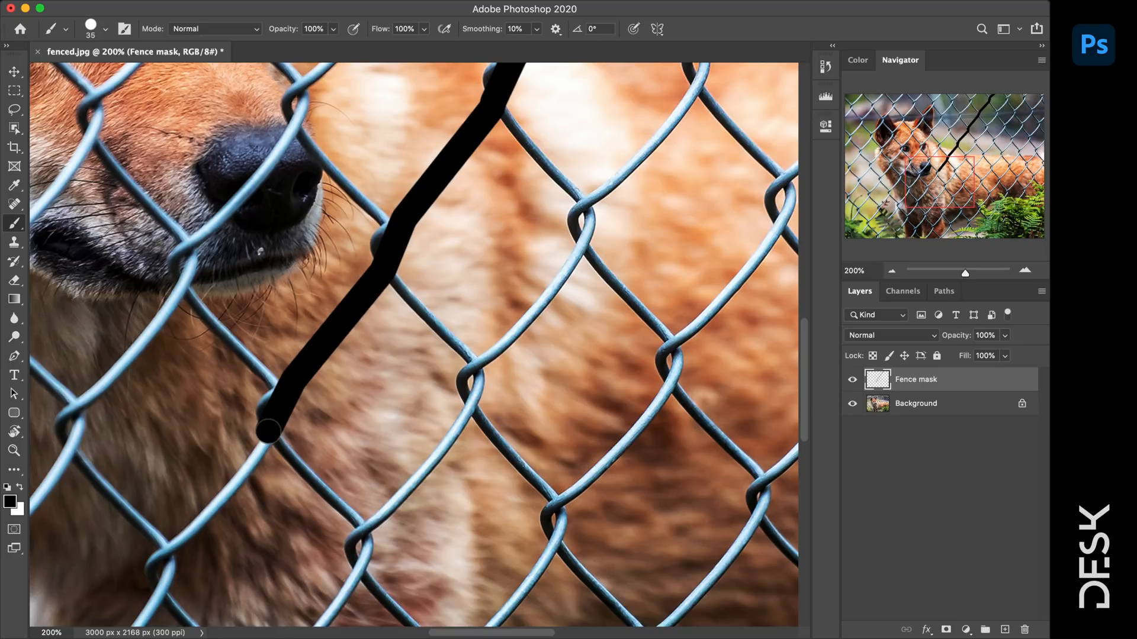
drag(268, 431, 595, 144)
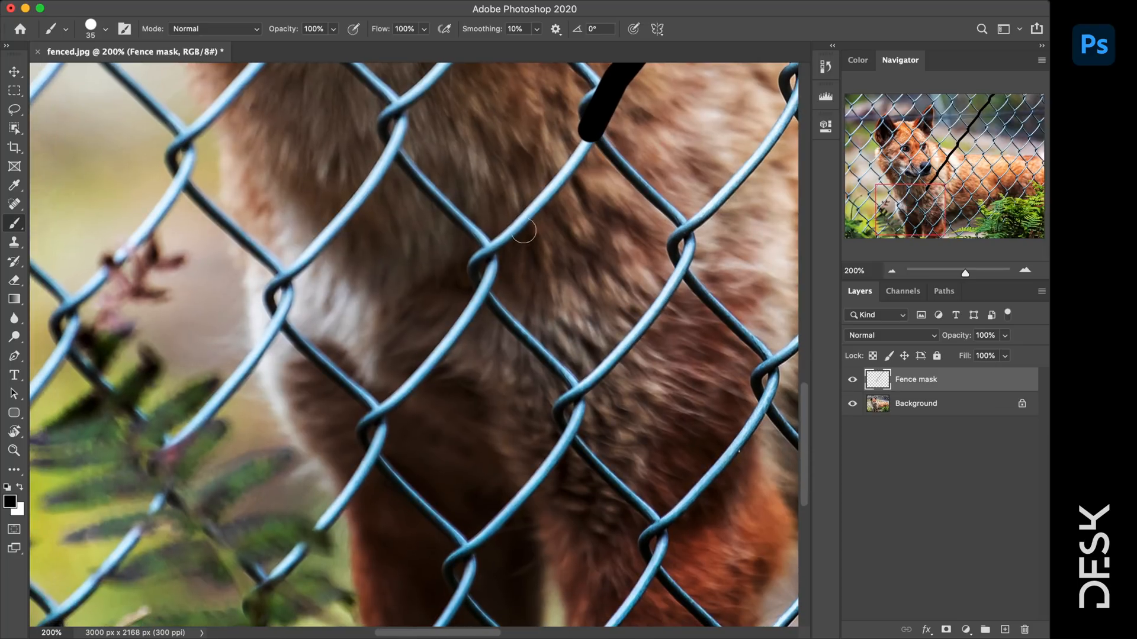
shift+click(505, 239)
shift+click(489, 276)
shift+click(385, 409)
shift+click(372, 454)
shift+click(274, 578)
drag(274, 579, 452, 305)
- Trace a second black line up the neighbouring wire toward the top edge
click(603, 370)
shift+click(709, 212)
drag(757, 113, 419, 421)
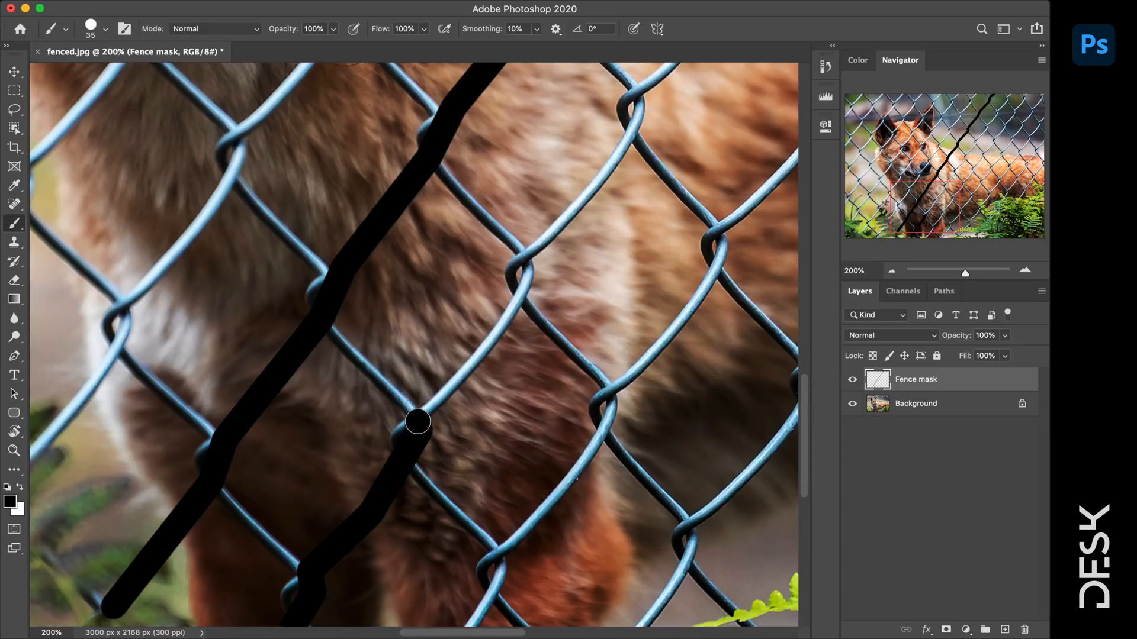
shift+click(526, 265)
drag(641, 100, 378, 513)
shift+click(604, 189)
drag(668, 132, 358, 594)
shift+click(535, 342)
drag(651, 161, 592, 468)
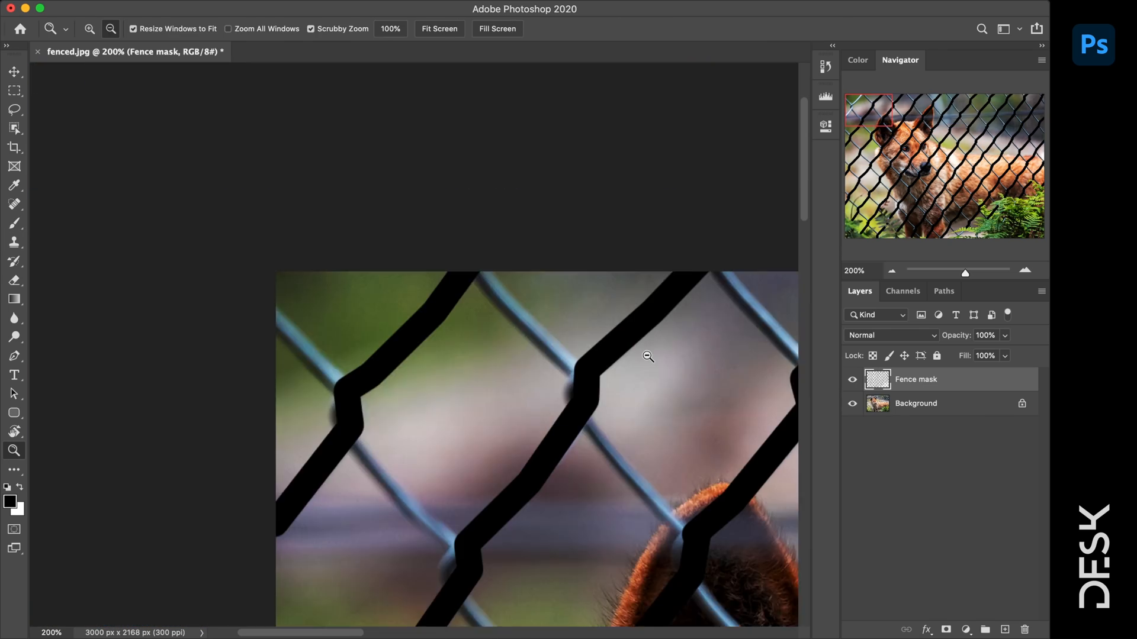
alt+click(648, 356)
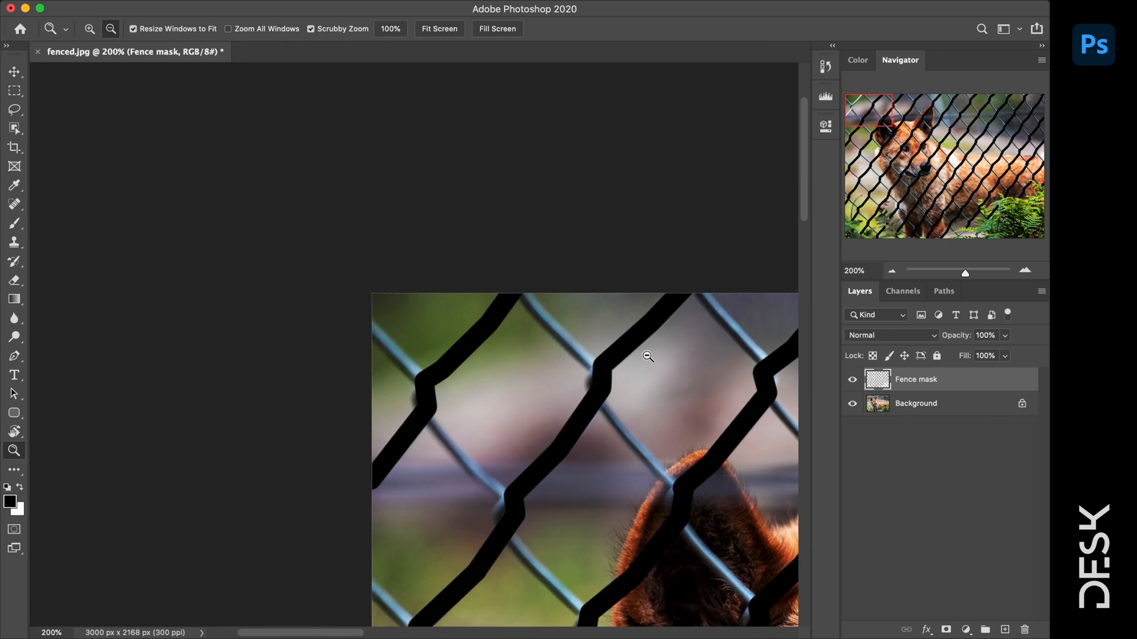
alt+click(647, 356)
alt+click(698, 388)
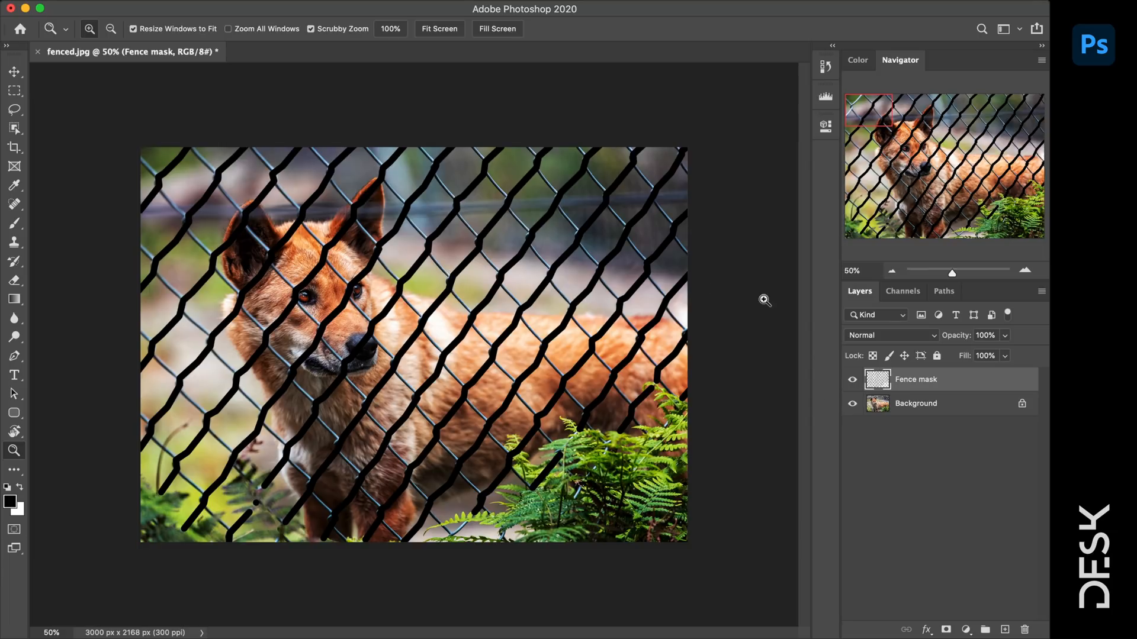
key(super+1)
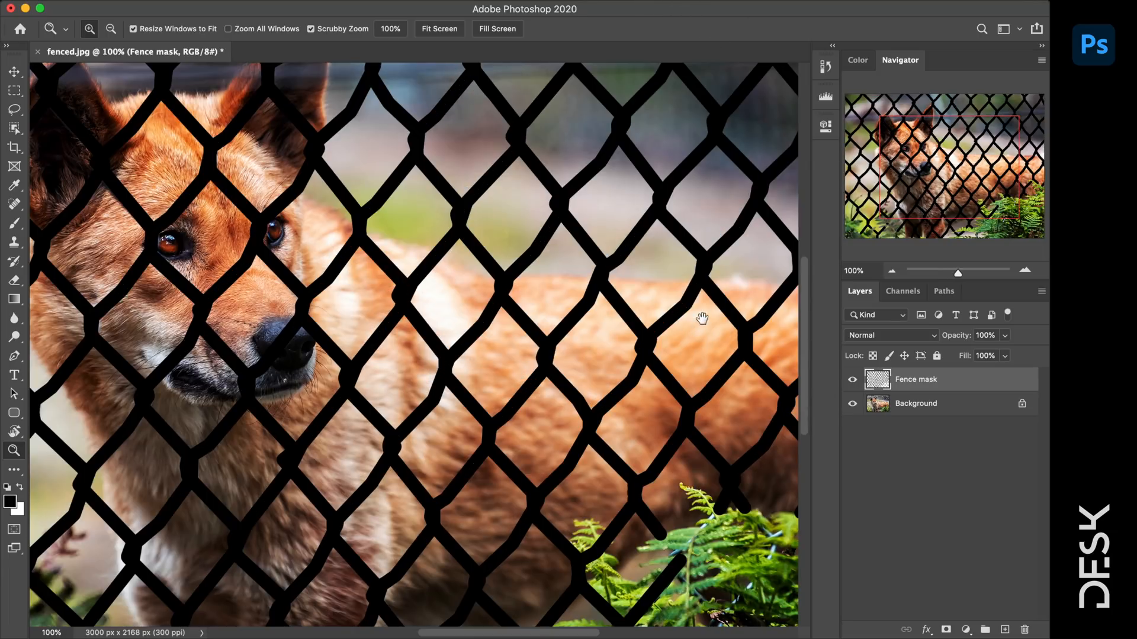
drag(702, 296, 882, 437)
drag(138, 374, 274, 236)
drag(588, 478, 415, 251)
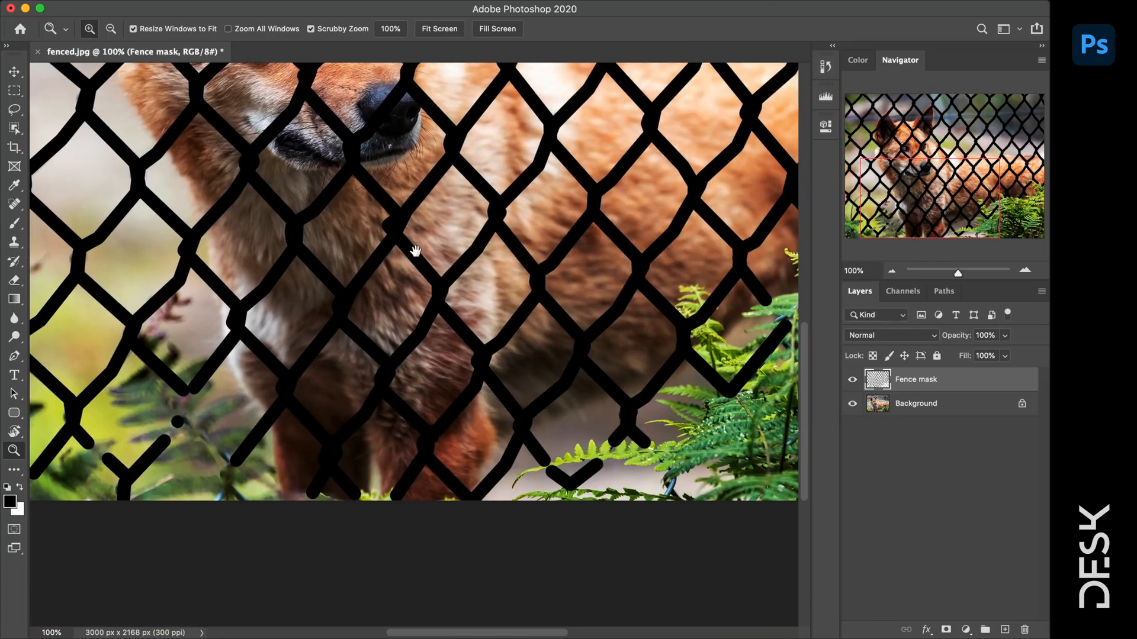
drag(484, 258, 507, 332)
right_click(507, 331)
click(552, 327)
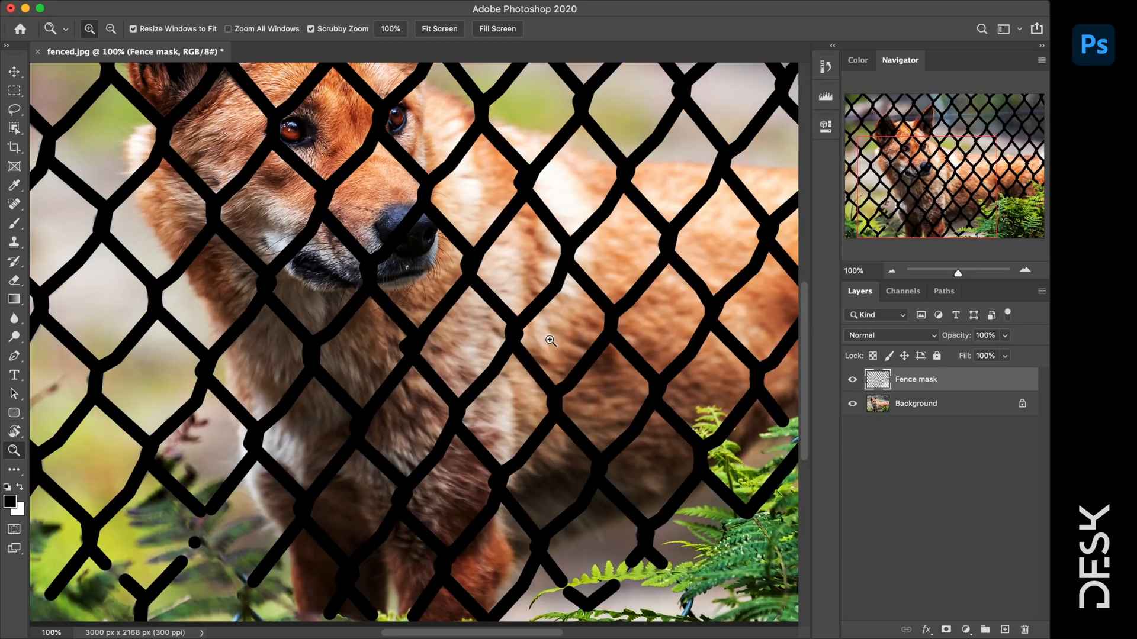
alt+click(550, 341)
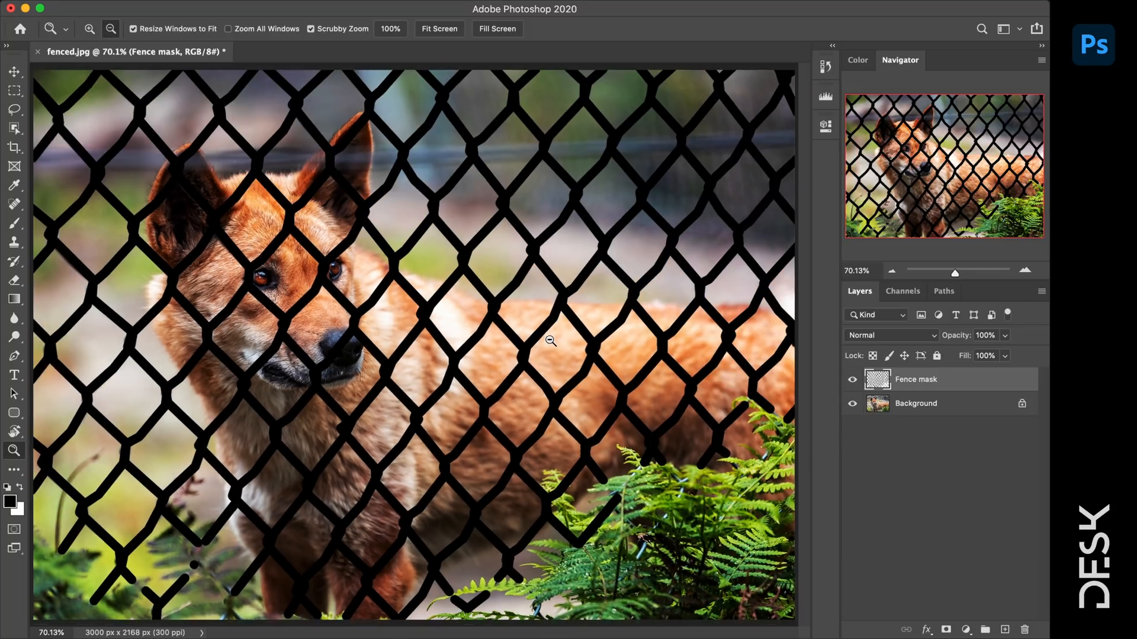
key(v)
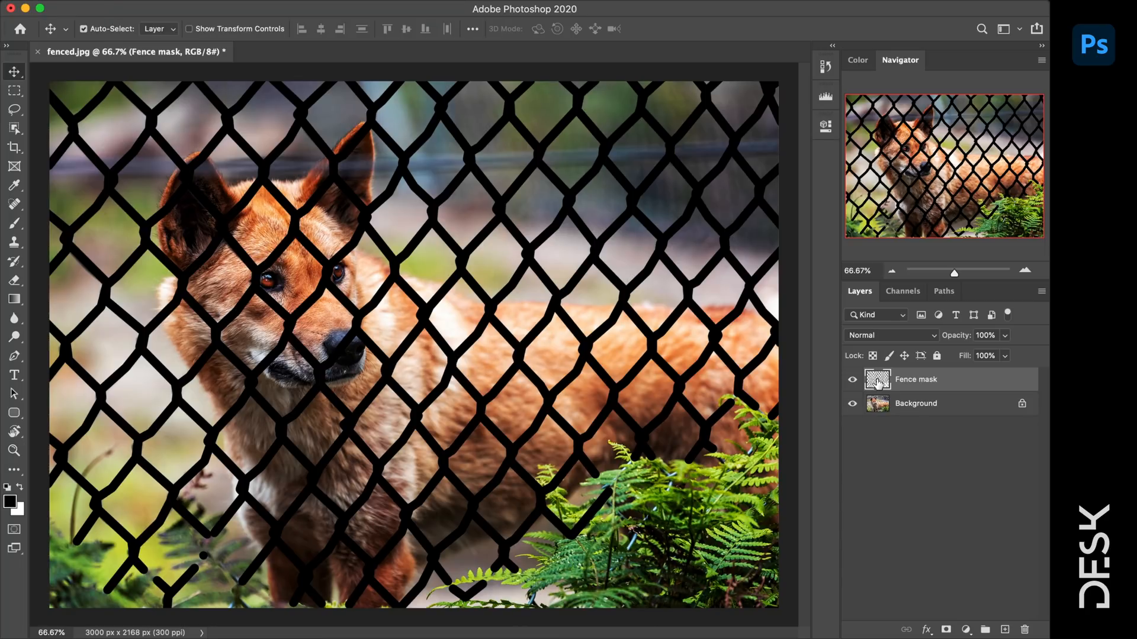
- Load the Fence mask strokes as a selection, compare against the fence, then target the Background layer
key(super)
super+click(878, 382)
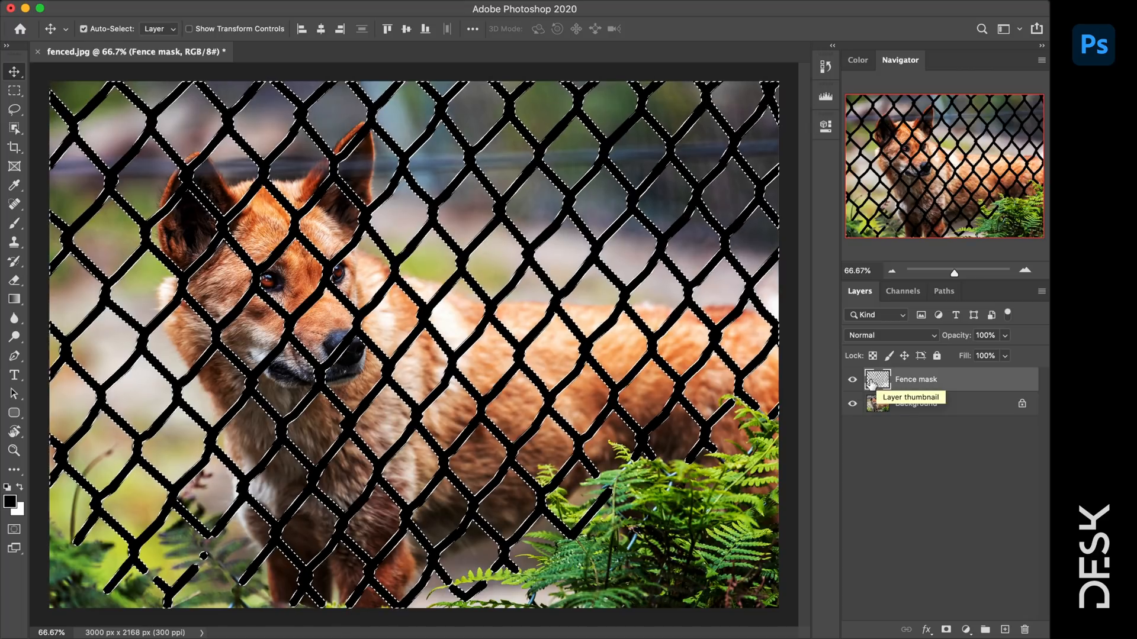
click(852, 382)
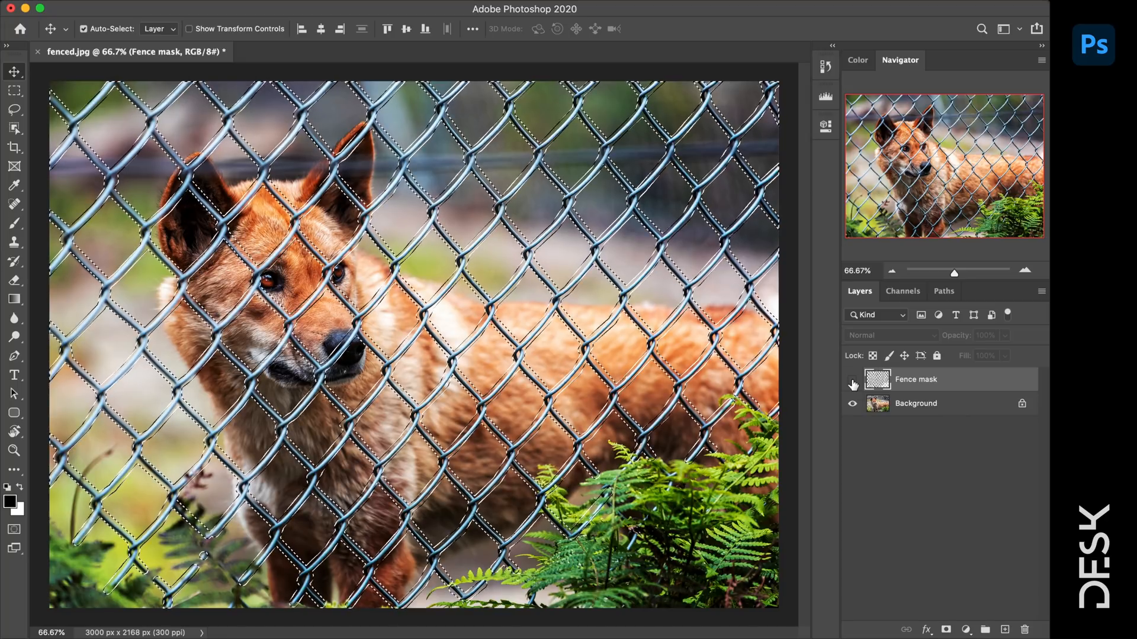
click(852, 382)
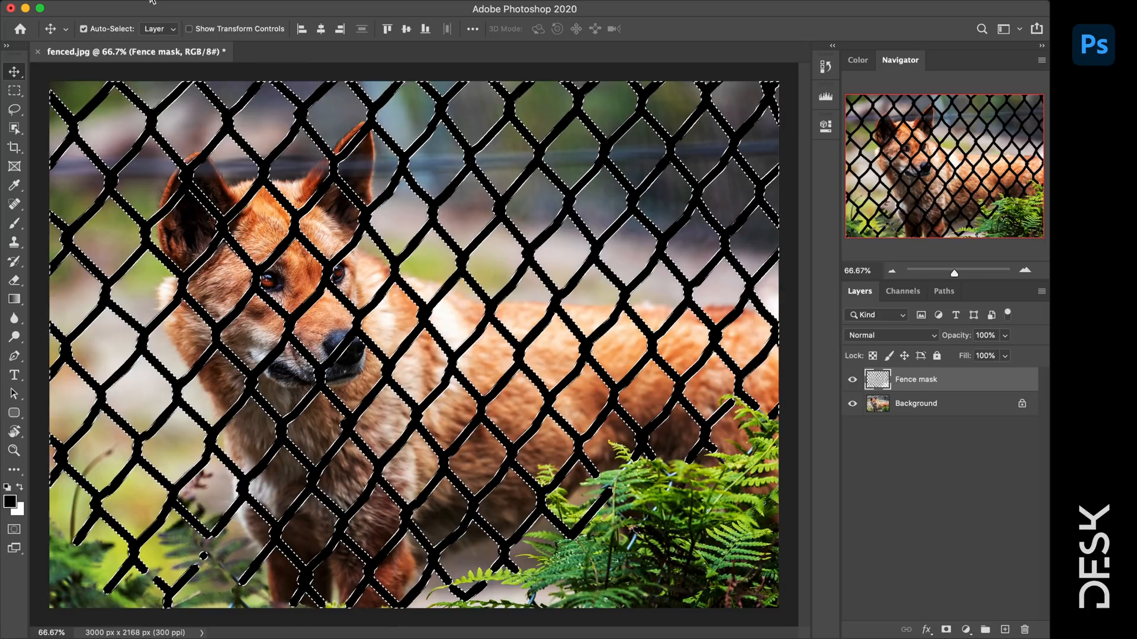
click(916, 403)
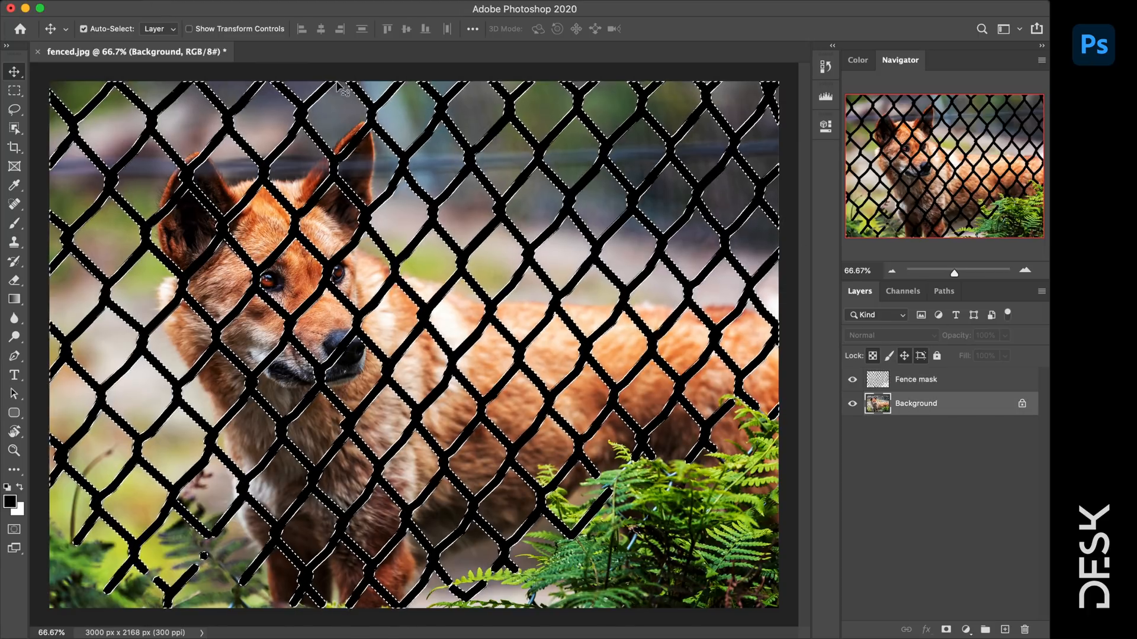
click(147, 2)
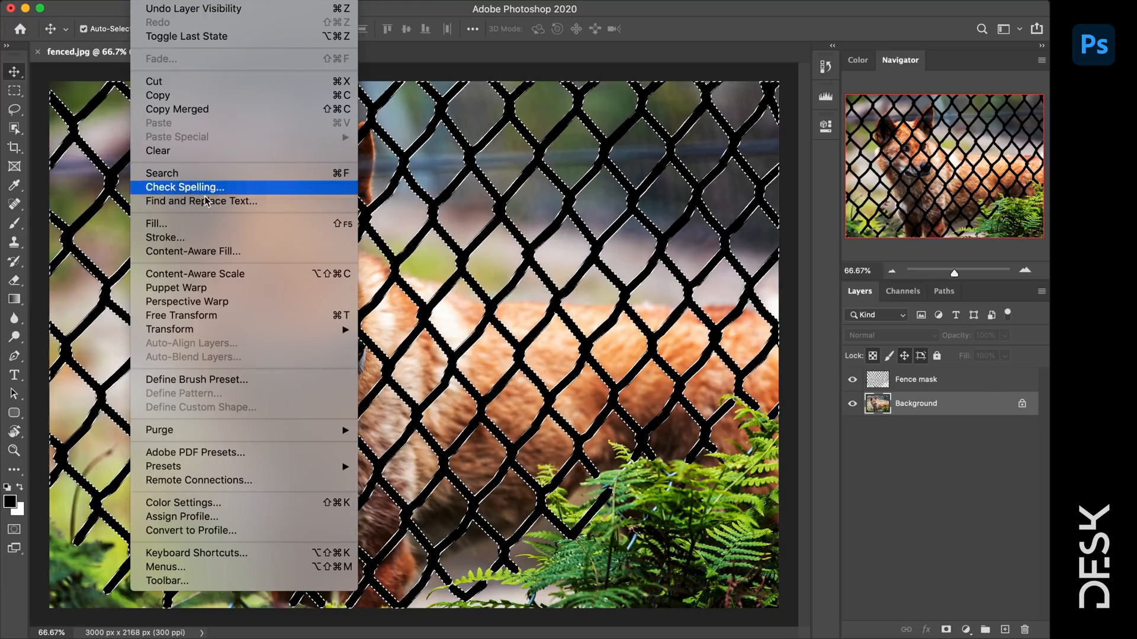
- Content-Aware Fill the fence selection, previewing at 147%, output to a new layer
click(226, 250)
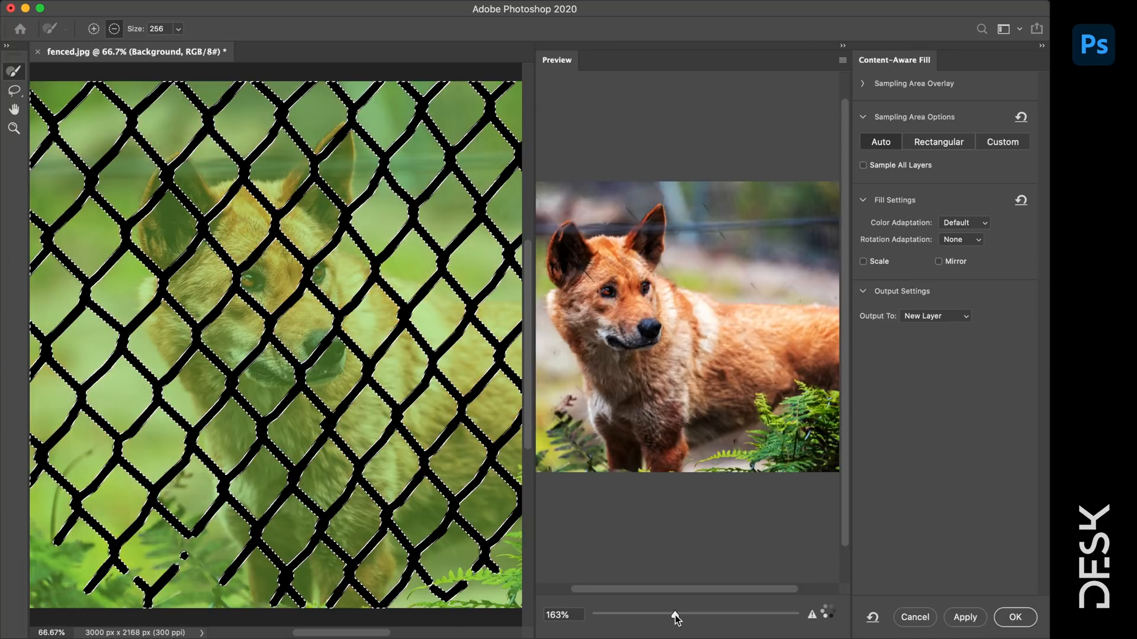
drag(675, 615, 666, 616)
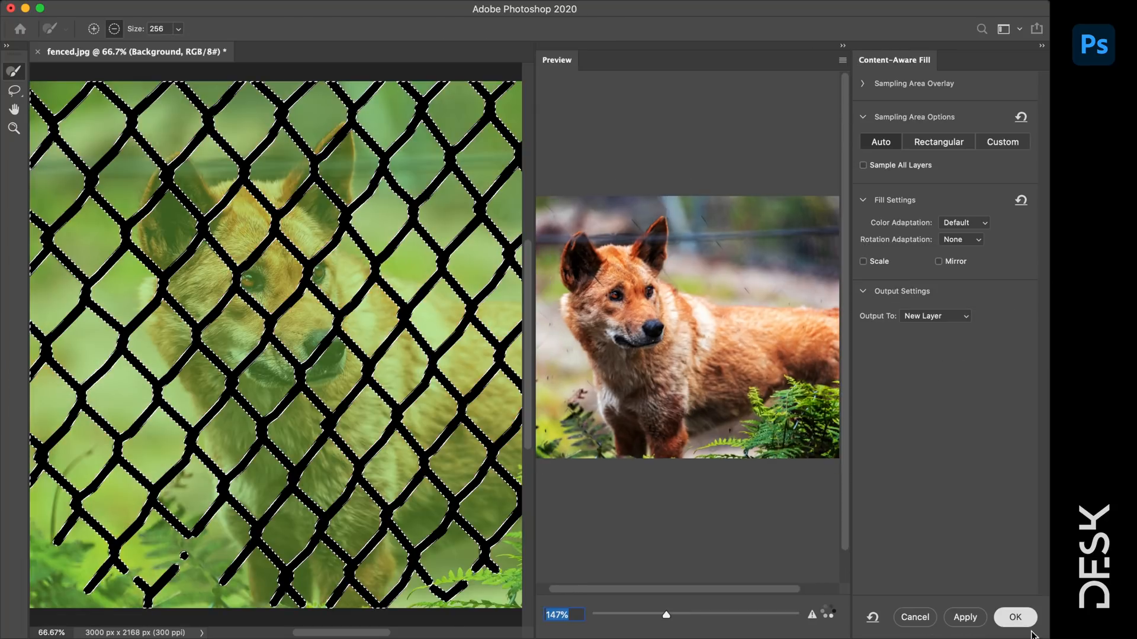
click(1015, 618)
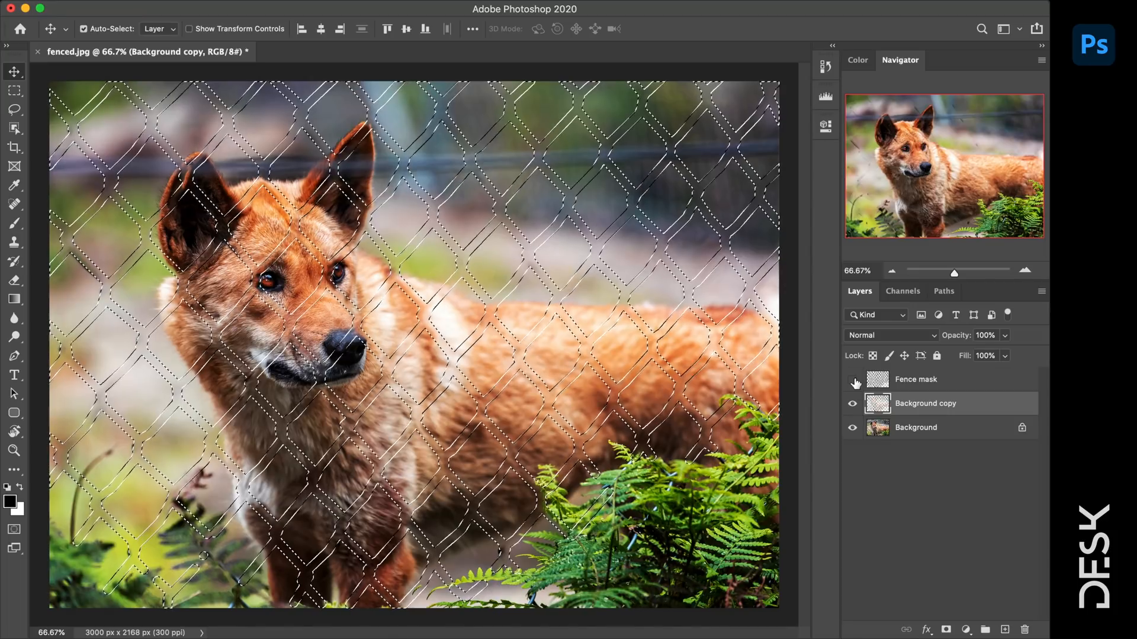
- Deselect the fence selection
click(286, 2)
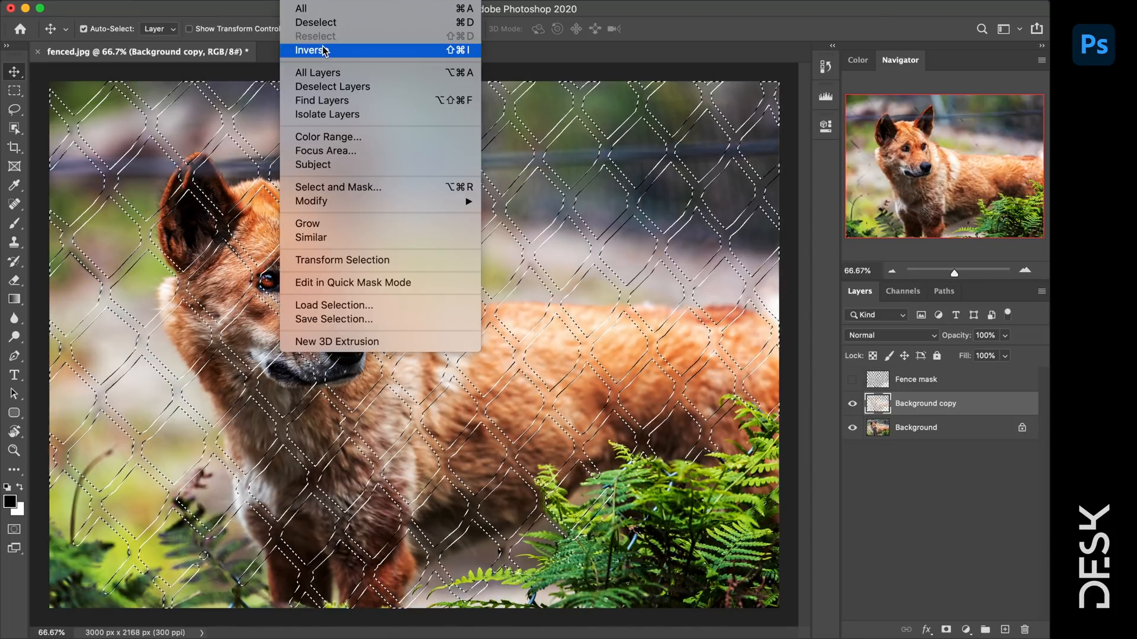
click(686, 30)
key(super+d)
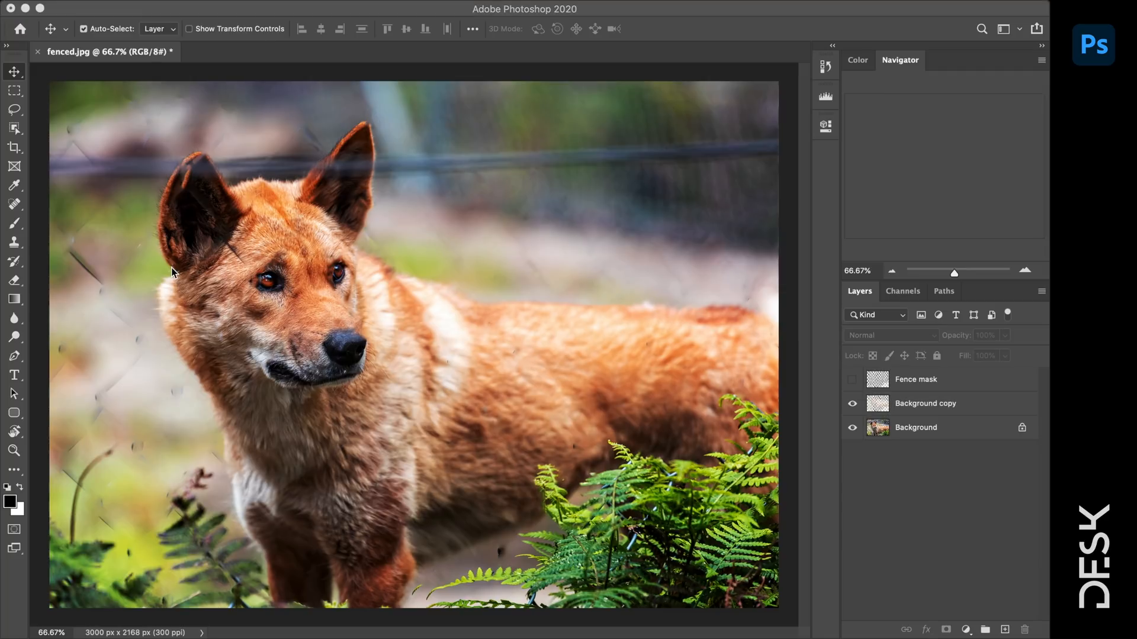
- Zoom to 200% on the dingo's face and muzzle to inspect leftover wire fragments
click(143, 268)
key(z)
click(91, 269)
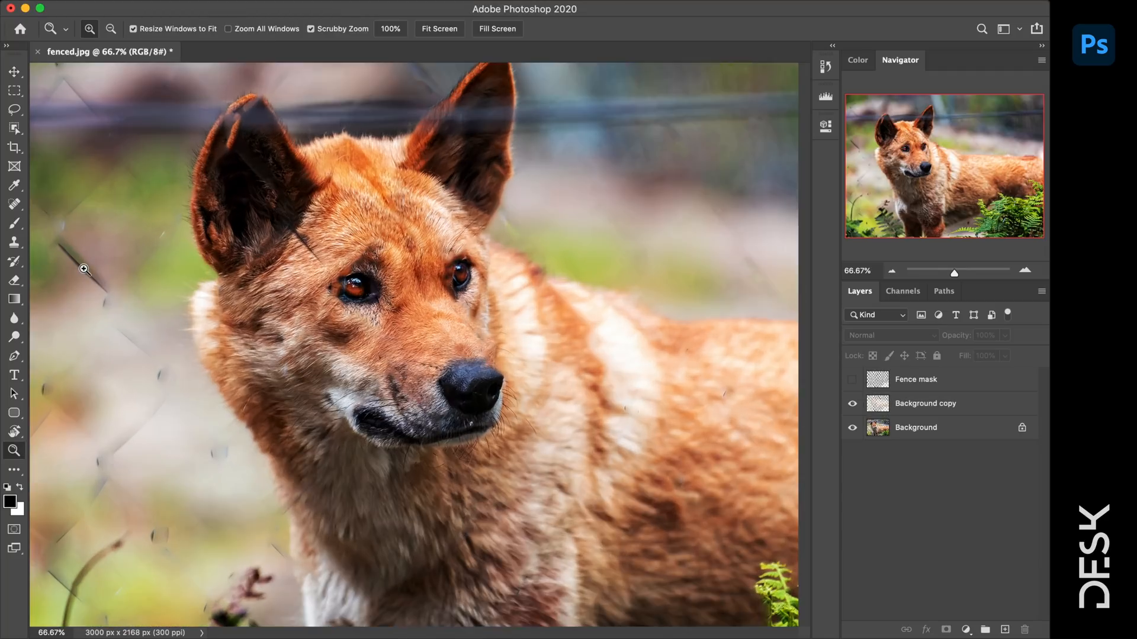
click(84, 269)
click(84, 269)
drag(571, 284, 419, 246)
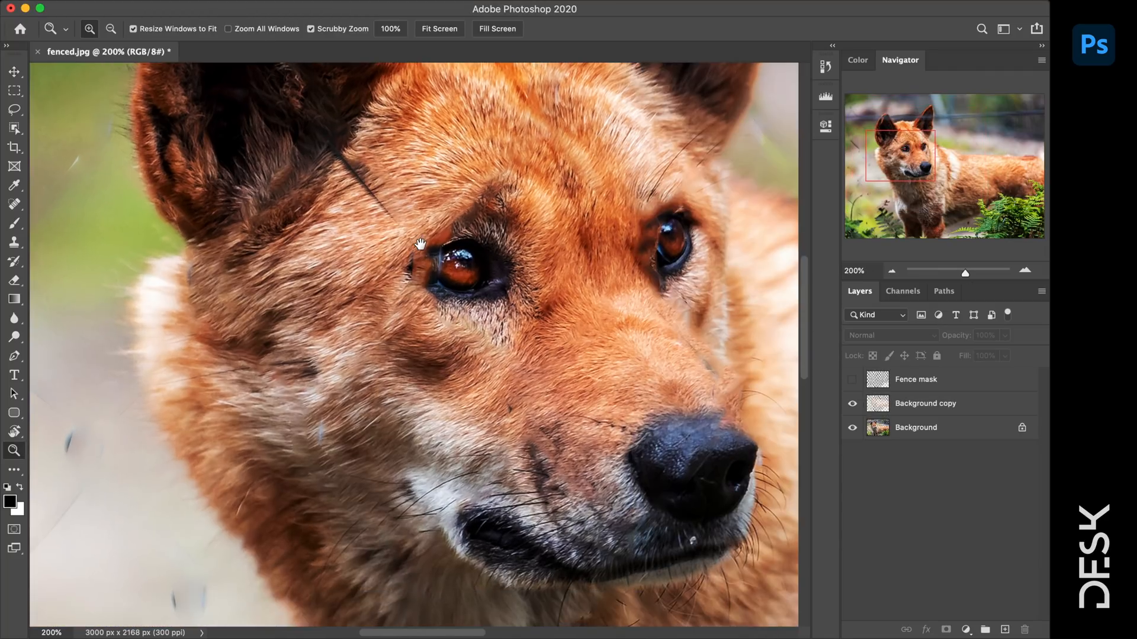
drag(614, 404, 254, 369)
- Fit the photo on screen, then zoom to 100% near the dingo's ear for healing
right_click(393, 329)
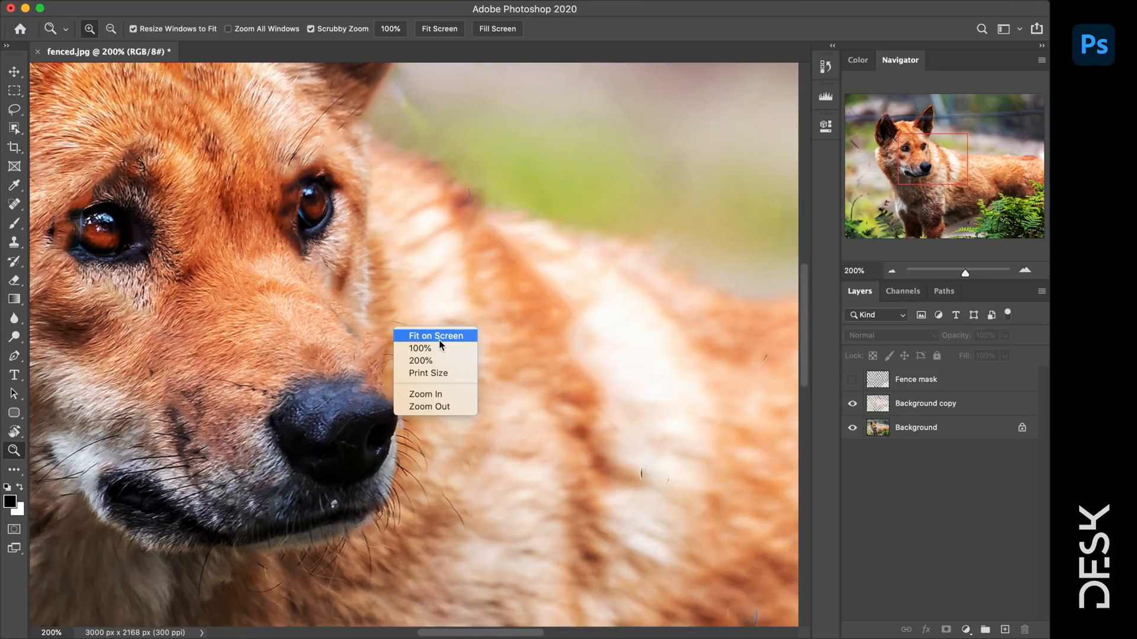
click(439, 340)
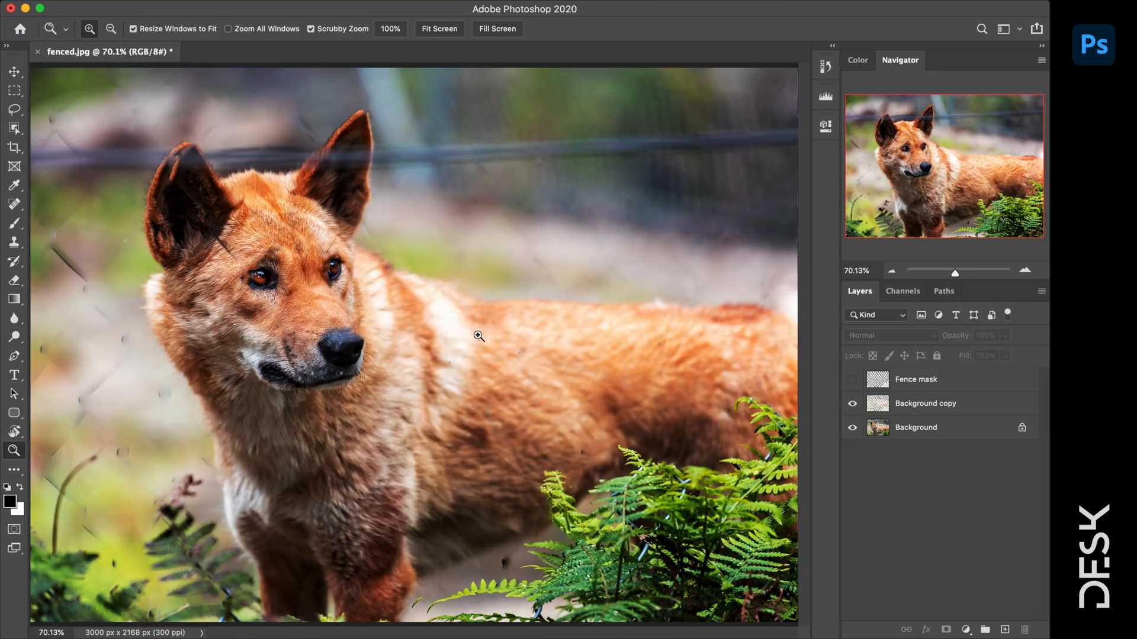
click(263, 146)
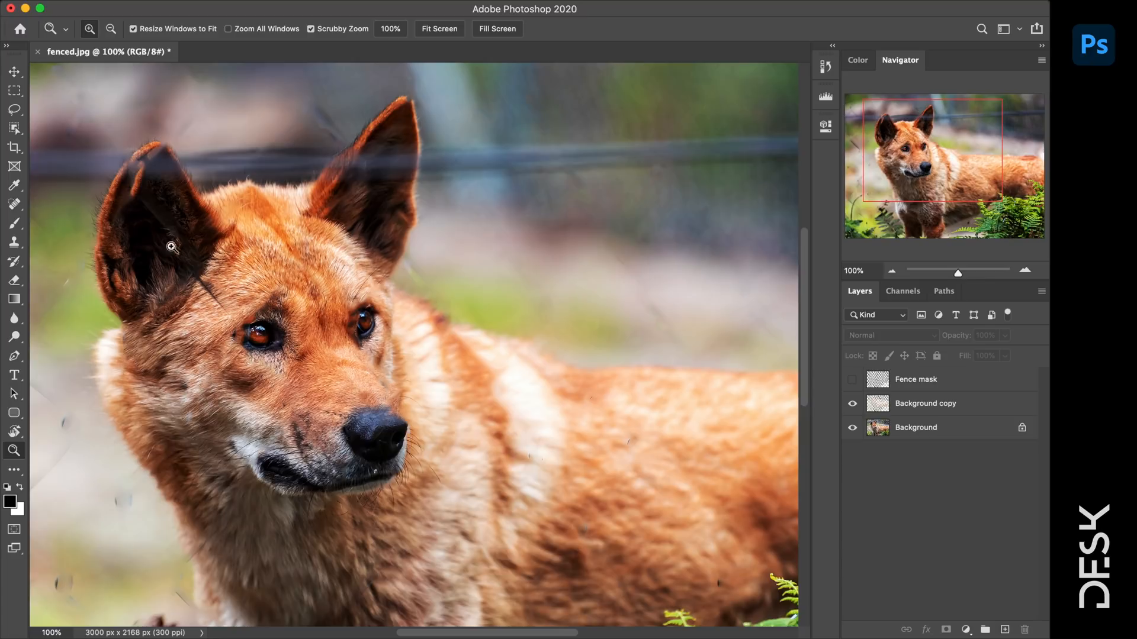
click(17, 205)
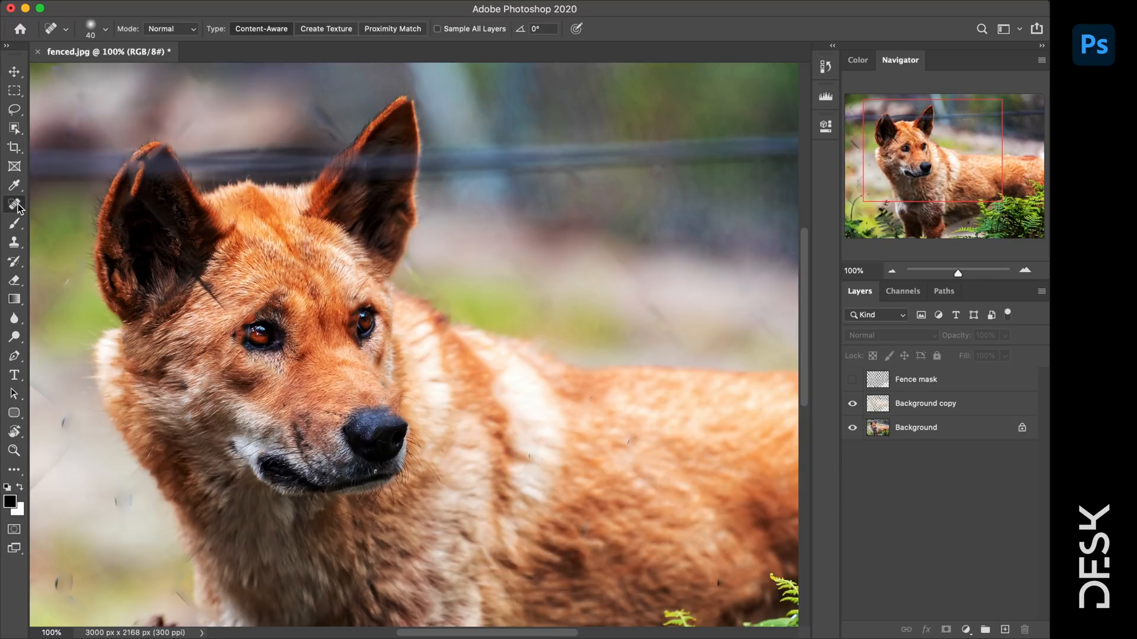
- Heal the leftover wire by the dingo's ear on Background copy, then zoom to 200% on the muzzle
click(926, 407)
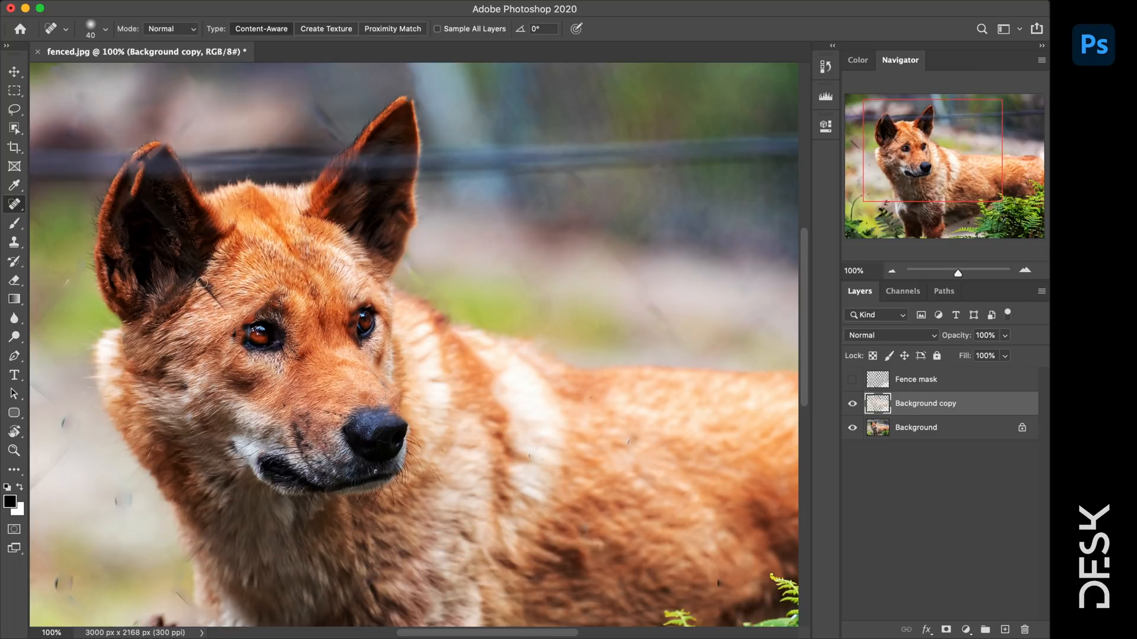
drag(202, 282, 229, 315)
key(z)
click(453, 454)
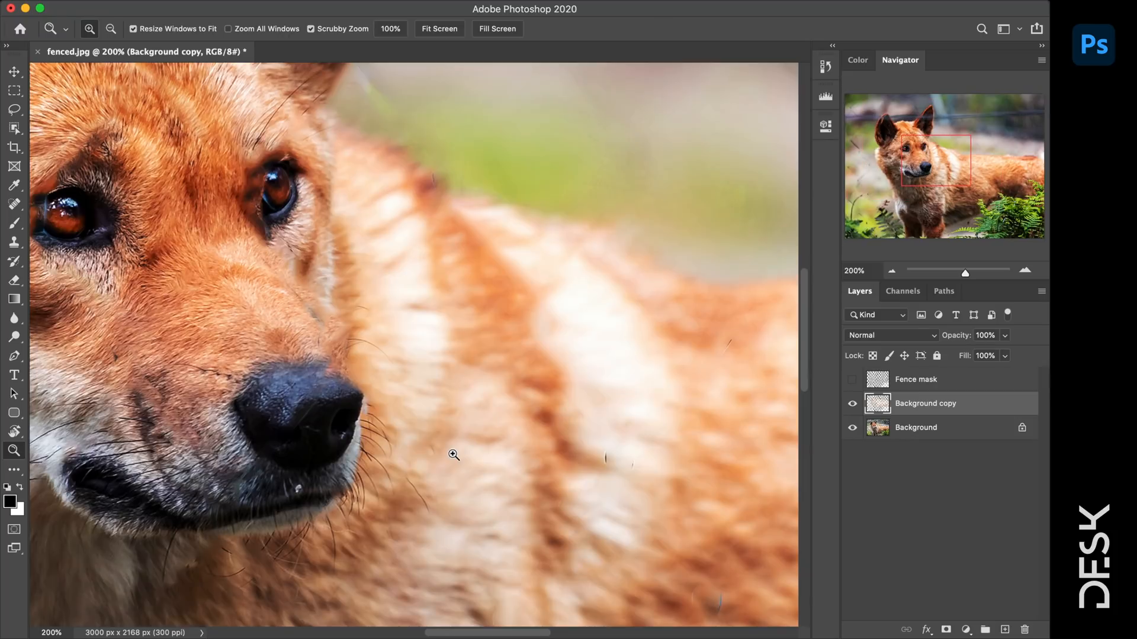
- Undo a stray black brush stroke beside the nose and return to the Spot Healing Brush
key(b)
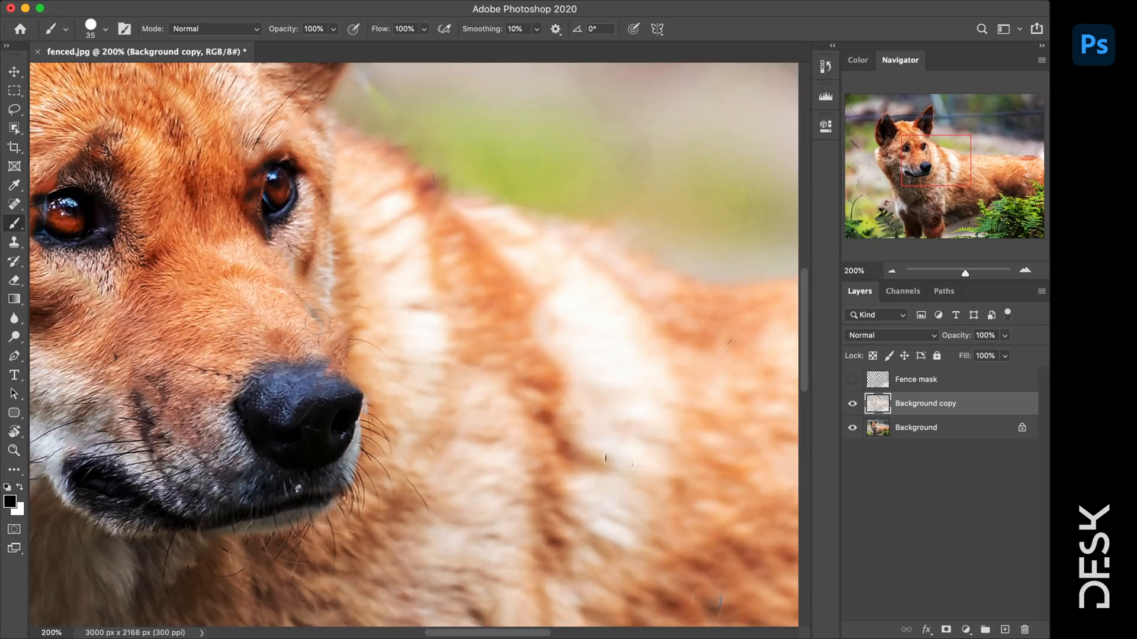
drag(319, 321, 266, 267)
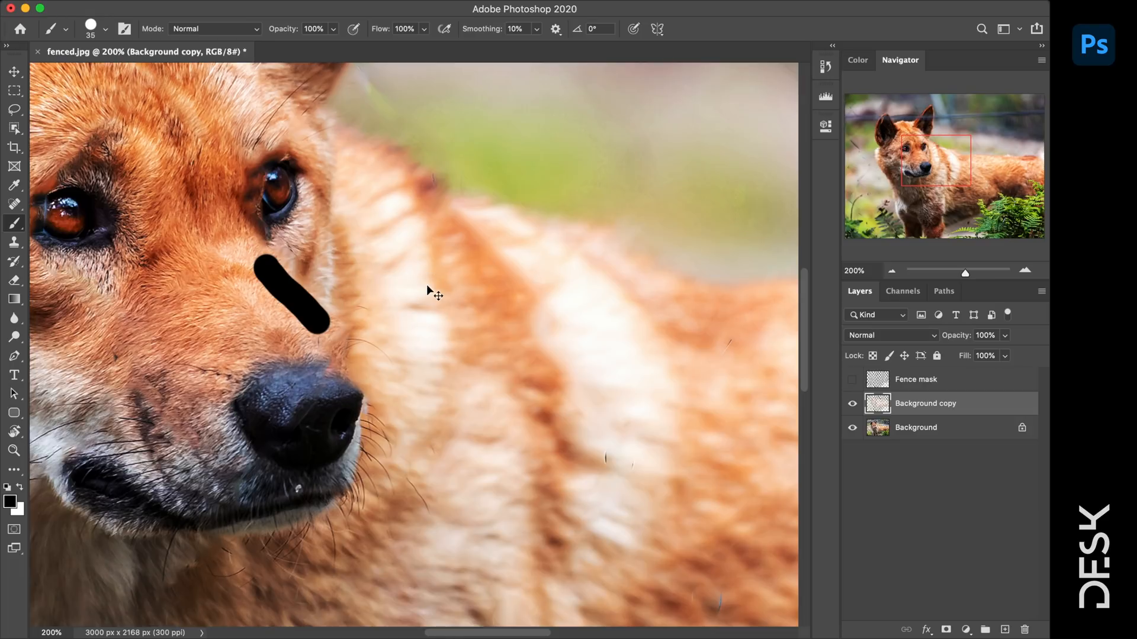
key(super+z)
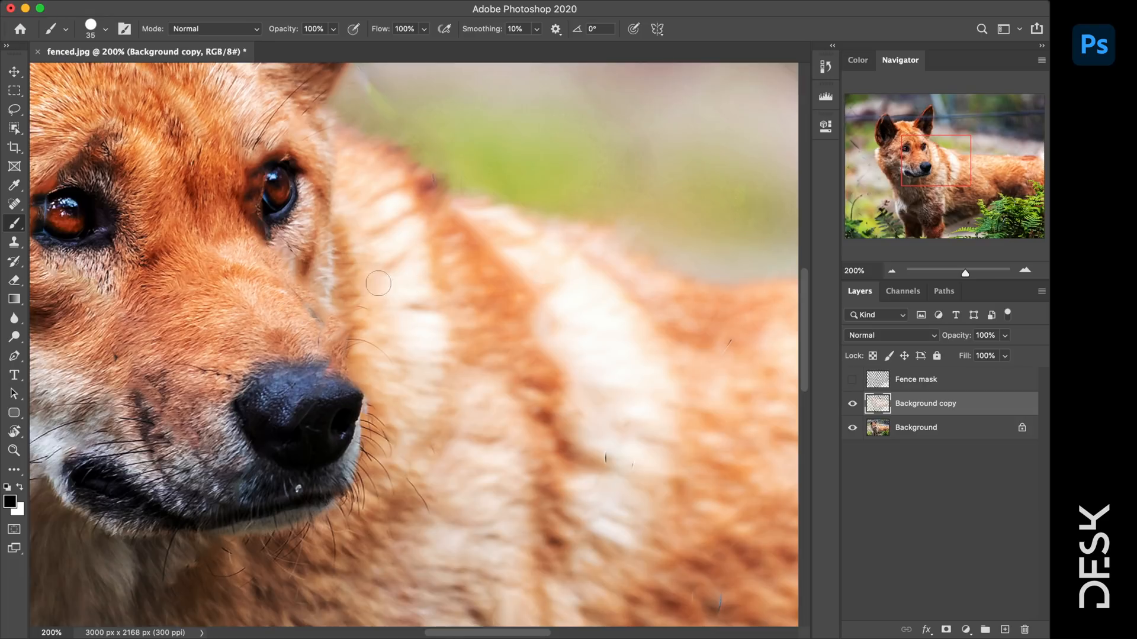
click(14, 204)
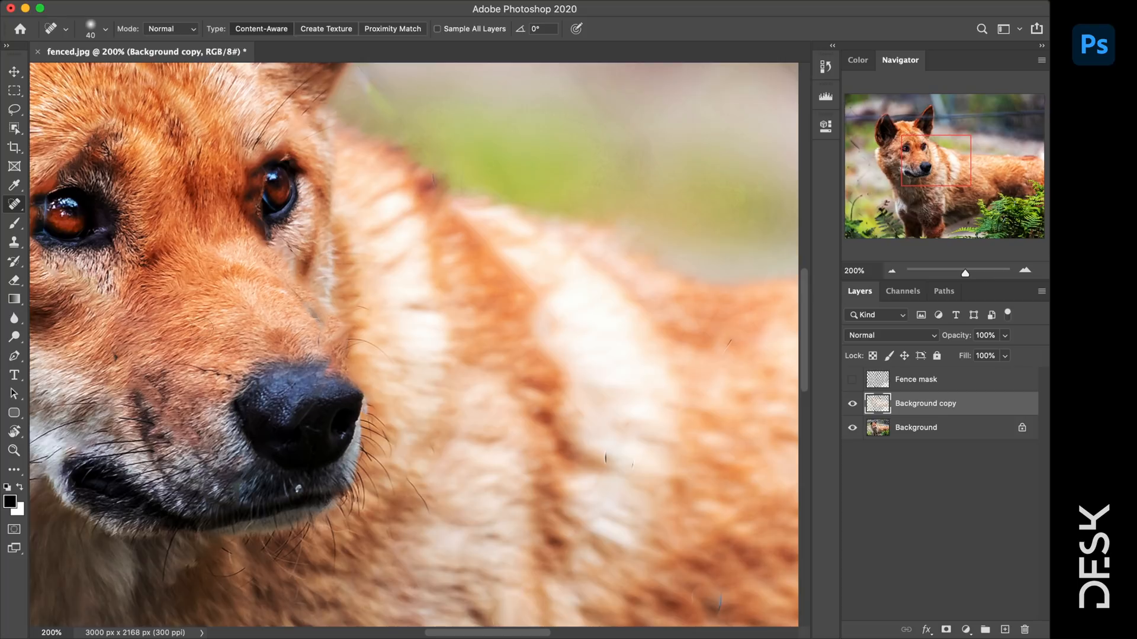
- Heal the small dark blemishes and streaks on the muzzle and in the fur
click(116, 356)
drag(326, 319, 250, 259)
drag(733, 340, 723, 357)
drag(604, 453, 611, 468)
drag(693, 498, 476, 244)
drag(505, 339, 503, 370)
drag(473, 343, 473, 360)
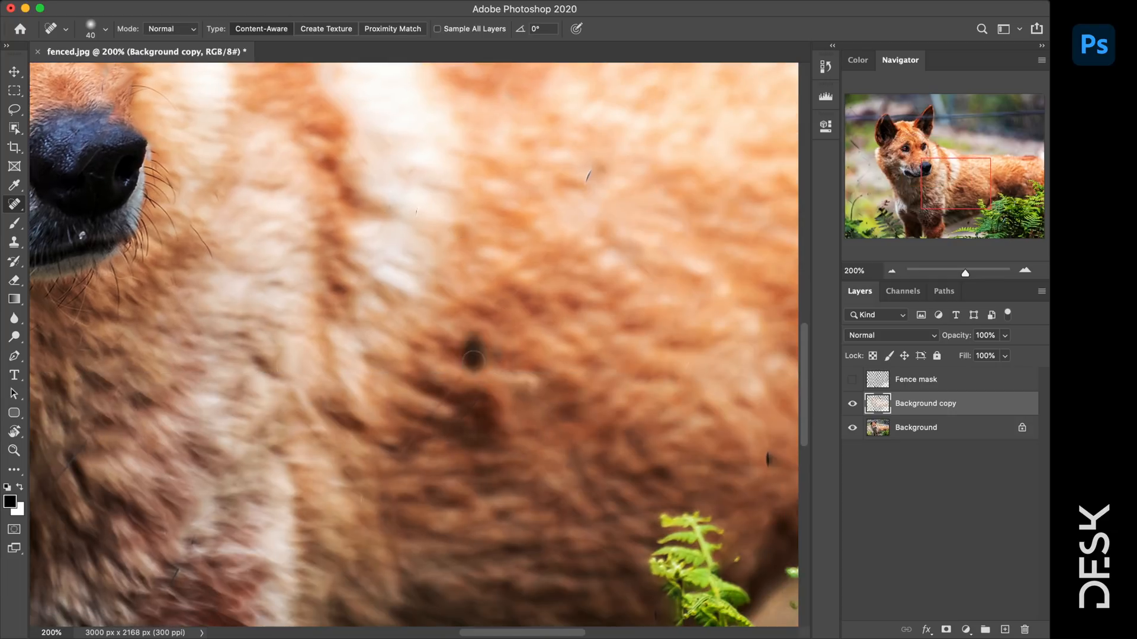
click(588, 169)
click(400, 445)
- Heal leftover fence traces along the photo's right edge and in the back fur
mouse_move(584, 351)
mouse_down()
mouse_move(477, 205)
mouse_move(137, 393)
mouse_move(165, 358)
mouse_up()
drag(619, 202, 302, 208)
mouse_move(482, 293)
mouse_down()
mouse_move(480, 326)
mouse_move(460, 316)
mouse_up()
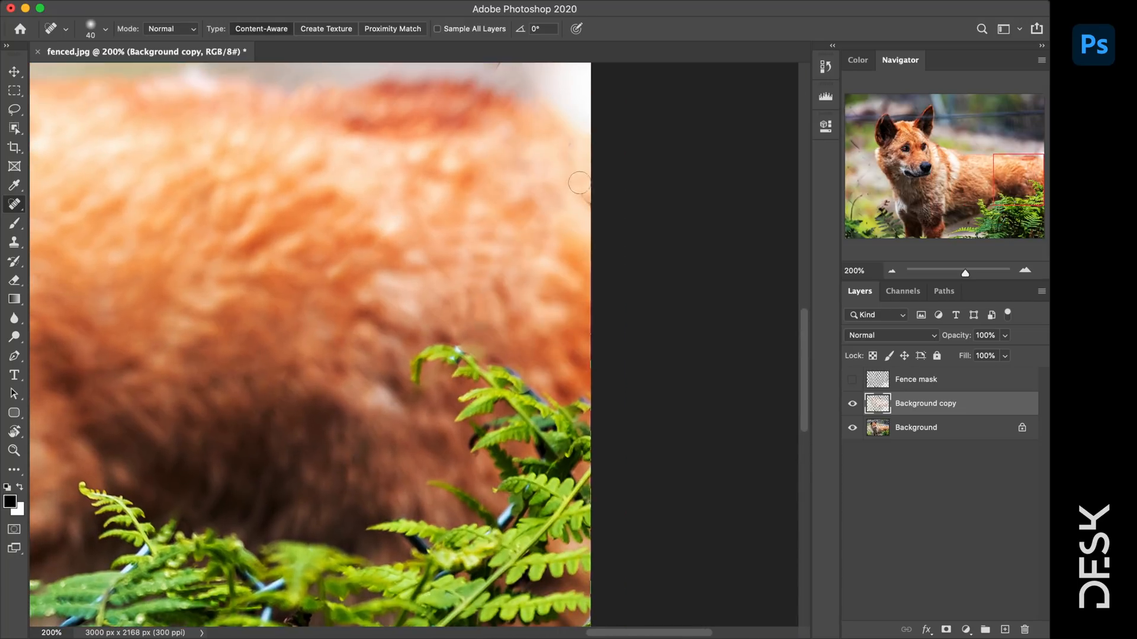
mouse_move(120, 264)
mouse_down()
mouse_move(492, 385)
mouse_move(74, 450)
mouse_up()
drag(453, 250, 455, 243)
mouse_move(464, 155)
mouse_down()
mouse_move(487, 289)
mouse_move(710, 261)
mouse_up()
- Heal the fence line across the right ear and a nearby fur mark
drag(384, 278, 710, 266)
mouse_move(156, 452)
mouse_down()
mouse_move(442, 361)
mouse_move(741, 489)
mouse_up()
drag(440, 324, 688, 581)
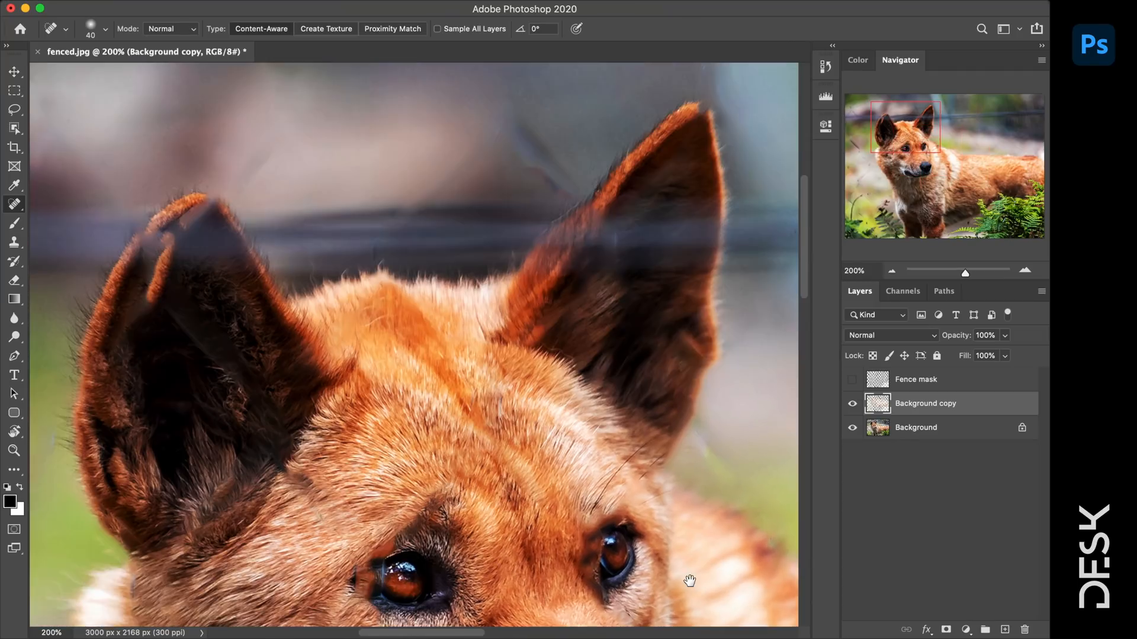
drag(699, 345, 677, 355)
drag(496, 406, 497, 427)
- Heal the fence traces beside the muzzle and on the cheek
drag(400, 443, 483, 238)
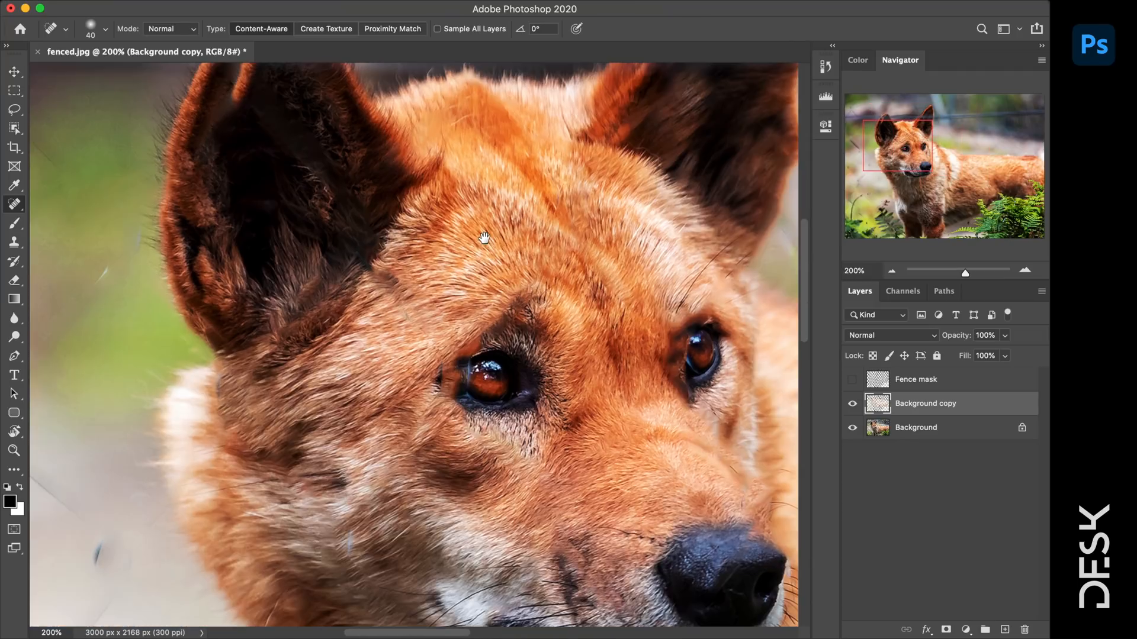
drag(424, 308, 397, 318)
drag(595, 380, 548, 150)
drag(313, 301, 286, 317)
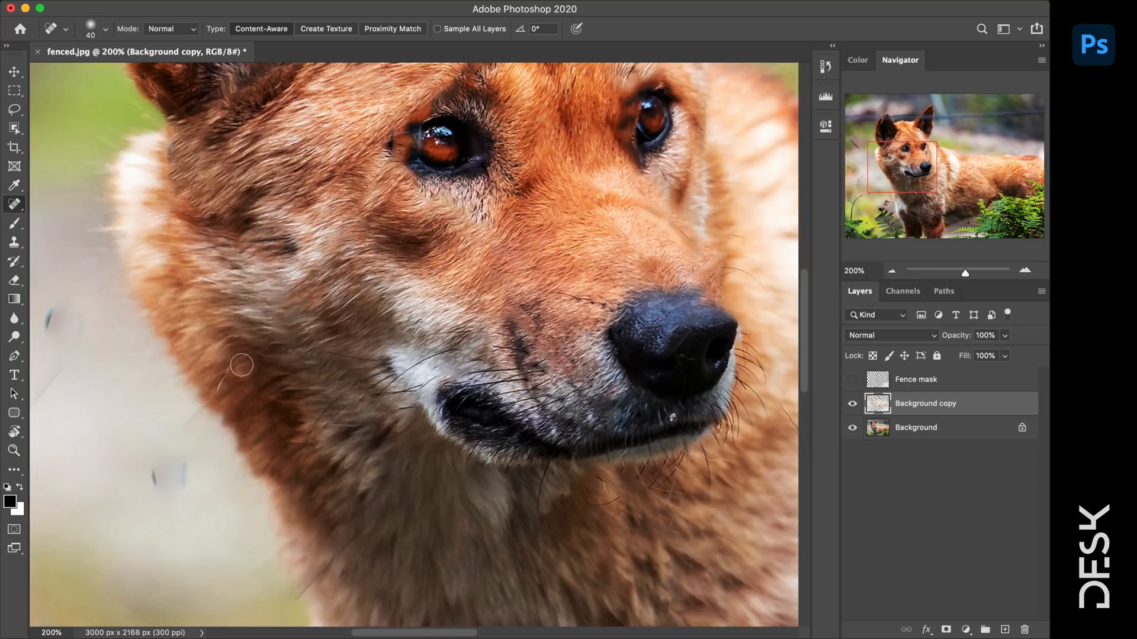
drag(242, 365, 215, 388)
- Heal fence traces near the ferns, the chest and the left background
drag(384, 422, 343, 149)
drag(544, 519, 370, 244)
mouse_move(795, 101)
mouse_down()
mouse_move(502, 241)
mouse_move(310, 299)
mouse_move(471, 126)
mouse_up()
drag(605, 413, 573, 454)
mouse_move(166, 207)
mouse_down()
mouse_move(512, 281)
mouse_move(716, 422)
mouse_up()
drag(445, 346, 490, 389)
drag(548, 187, 639, 366)
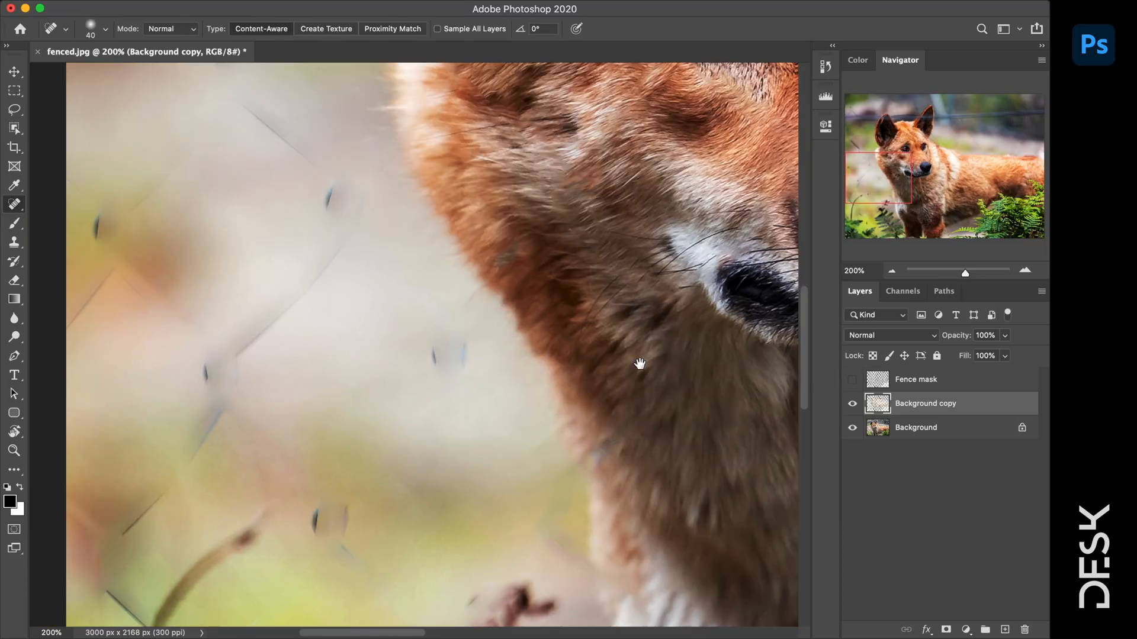
drag(471, 345, 424, 352)
- Heal the fence wires in the upper-left background
mouse_move(423, 300)
mouse_down()
mouse_move(563, 571)
mouse_move(564, 472)
mouse_up()
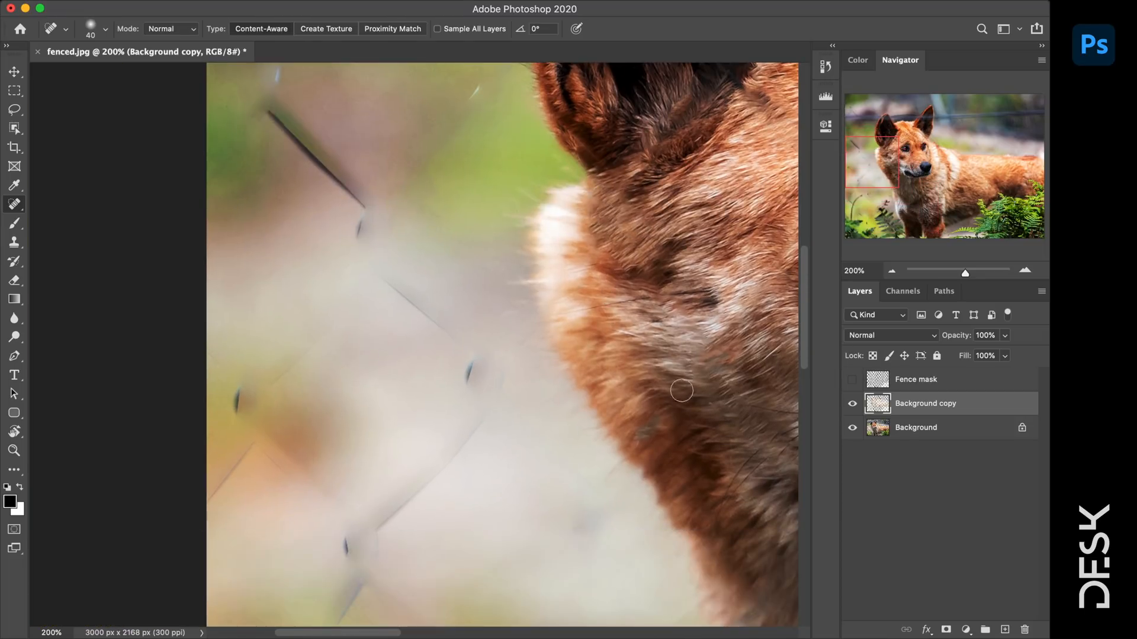
drag(752, 178, 531, 372)
drag(515, 173, 477, 449)
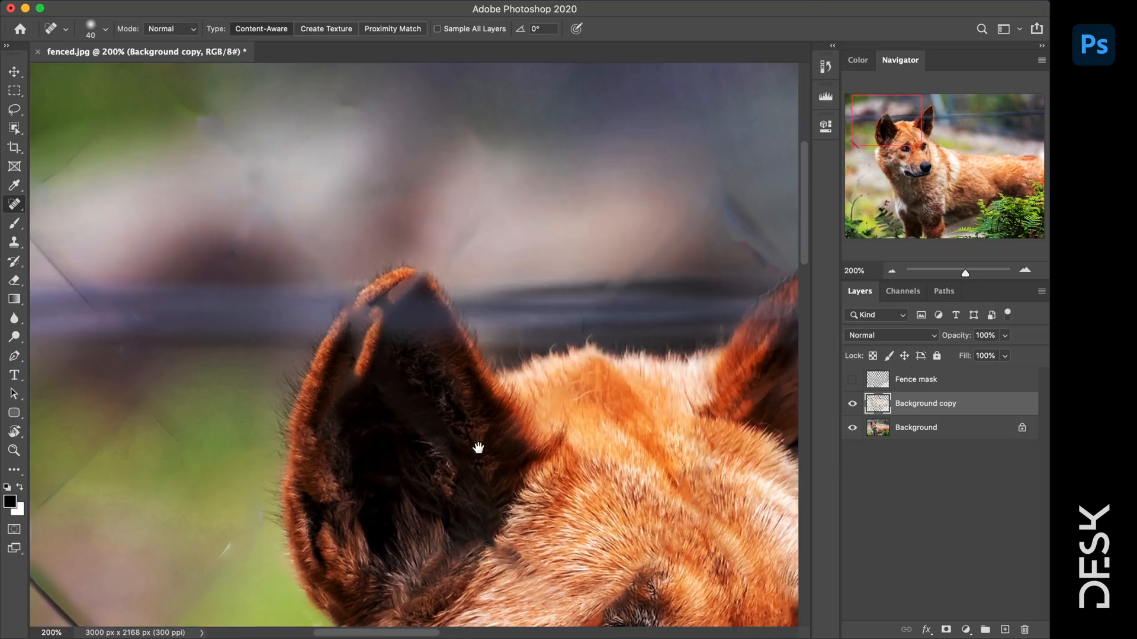
mouse_move(145, 314)
mouse_down()
mouse_move(475, 290)
mouse_move(379, 255)
mouse_move(363, 272)
mouse_up()
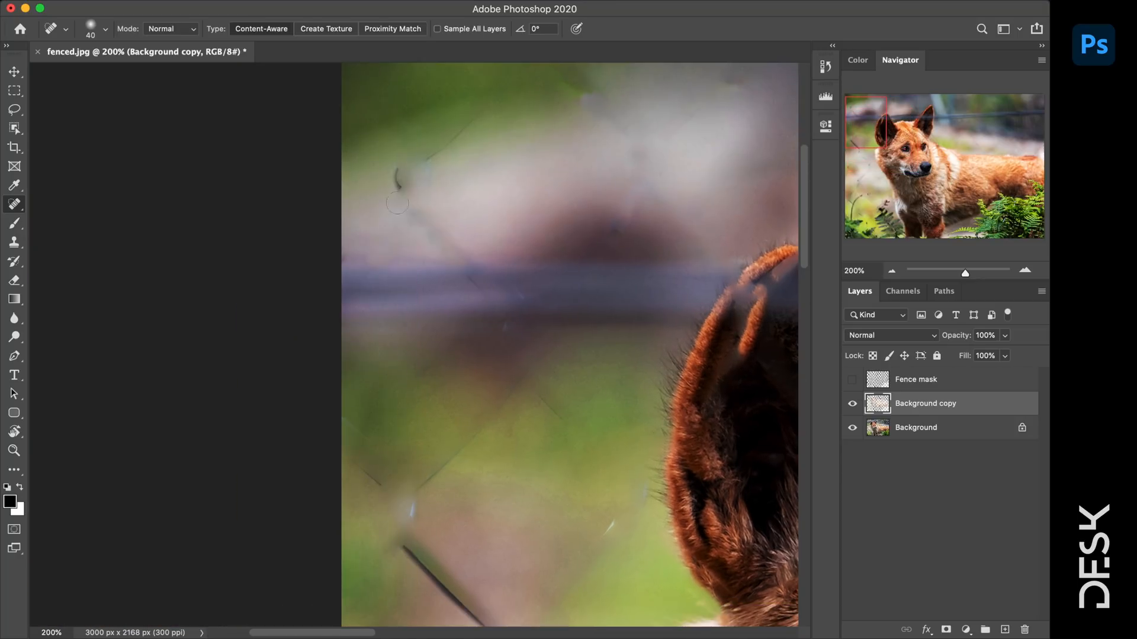
mouse_move(394, 183)
mouse_down()
mouse_move(468, 122)
mouse_move(395, 191)
mouse_up()
drag(555, 464, 560, 179)
- Heal the lower wire segments, the right-side wires and the blue background blob
mouse_move(505, 364)
mouse_down()
mouse_move(387, 249)
mouse_move(503, 387)
mouse_up()
drag(642, 210, 570, 302)
mouse_move(613, 473)
mouse_down()
mouse_move(599, 532)
mouse_move(509, 420)
mouse_move(625, 545)
mouse_up()
drag(354, 174, 383, 202)
drag(406, 240, 529, 93)
drag(537, 113, 567, 137)
- Heal the dark spot, lower blob and diagonal fence wire in the lower-left background
drag(542, 383, 567, 149)
drag(396, 341, 408, 293)
drag(473, 270, 381, 433)
drag(426, 371, 459, 405)
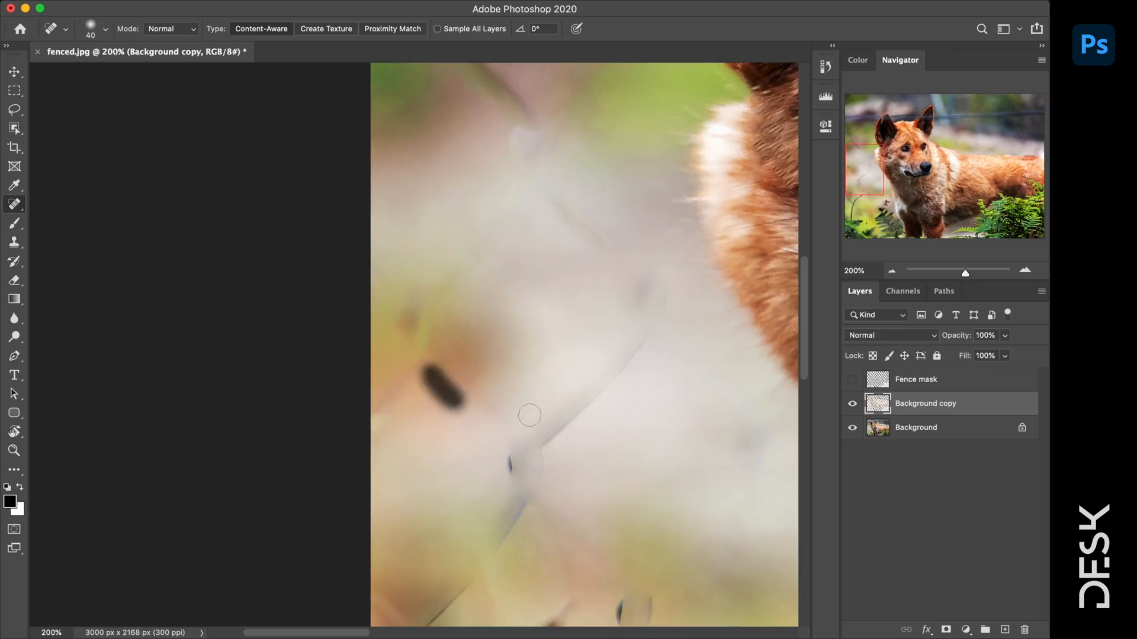
drag(510, 454, 511, 476)
mouse_move(538, 482)
mouse_down()
mouse_move(543, 444)
mouse_move(661, 314)
mouse_up()
- Heal the small traces and diagonal wires around the stem and purple flowers
drag(654, 499, 603, 239)
drag(586, 314, 556, 409)
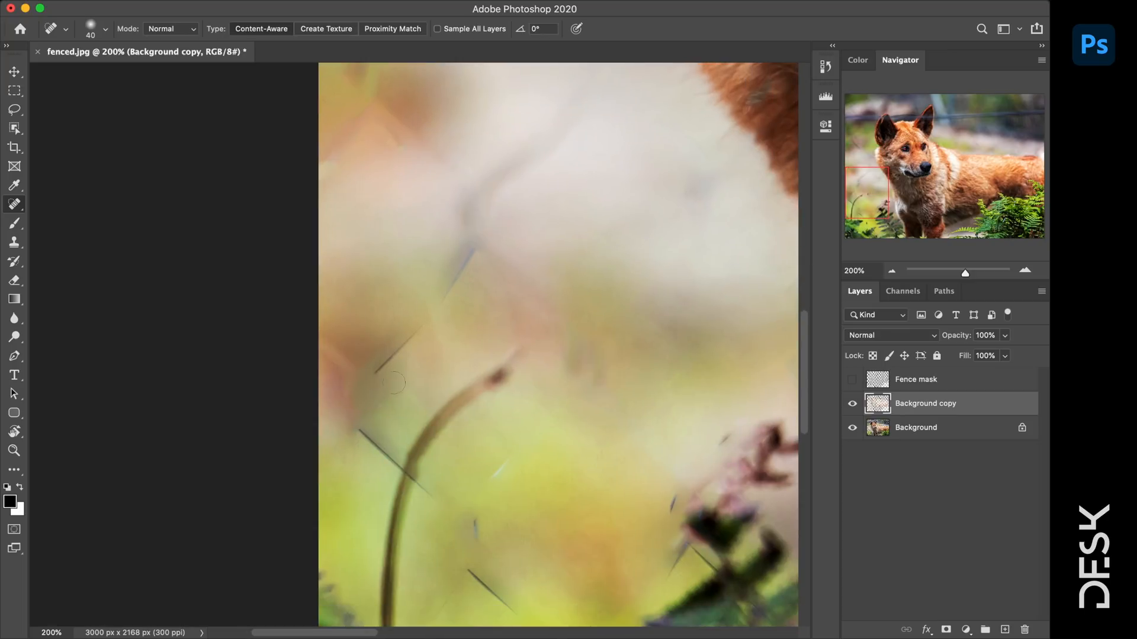
drag(468, 279, 367, 385)
drag(693, 556, 717, 576)
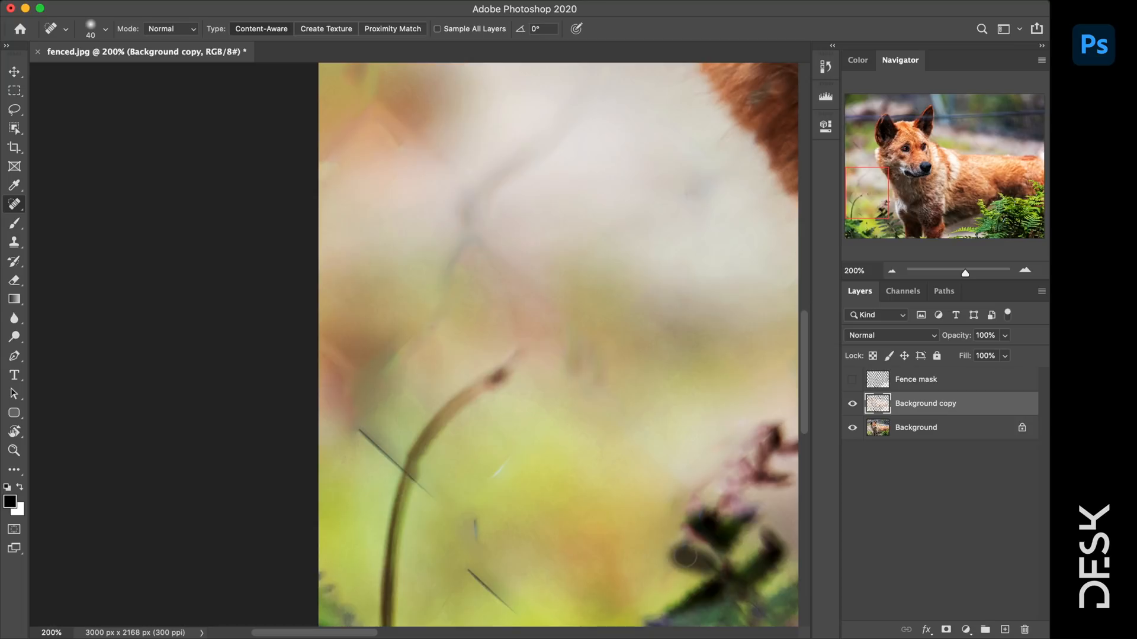
drag(427, 486, 418, 477)
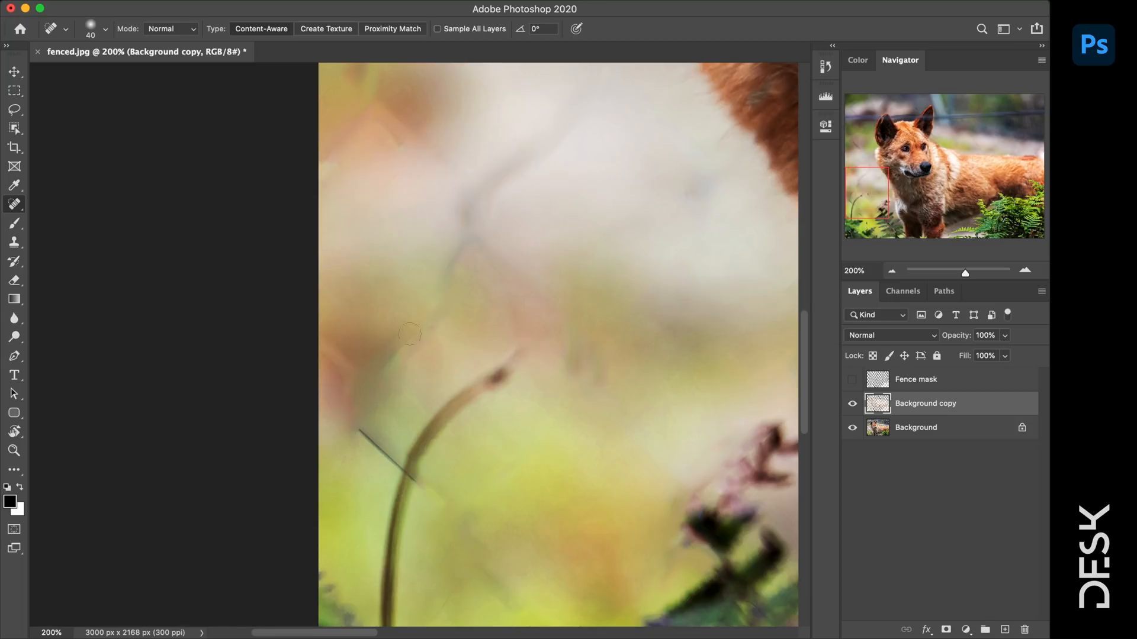
drag(358, 429, 394, 462)
- Pan across the fern, leg, back and upper background to check for remaining wires
mouse_move(591, 484)
mouse_down()
mouse_move(578, 256)
mouse_move(451, 424)
mouse_up()
drag(589, 477, 257, 406)
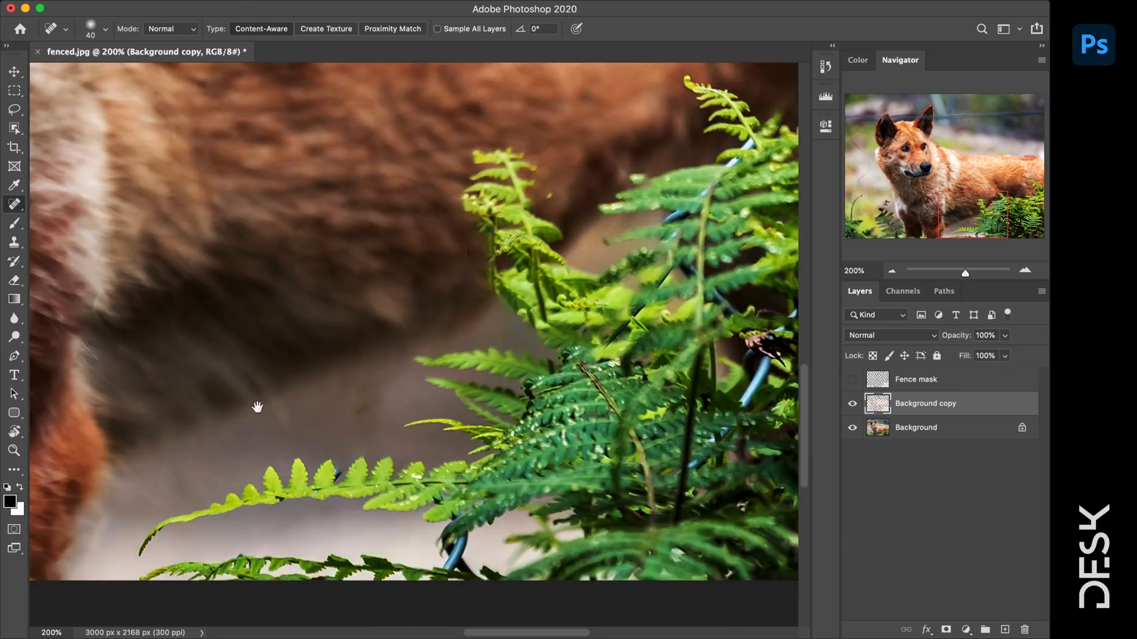
drag(663, 91, 77, 409)
drag(341, 205, 563, 421)
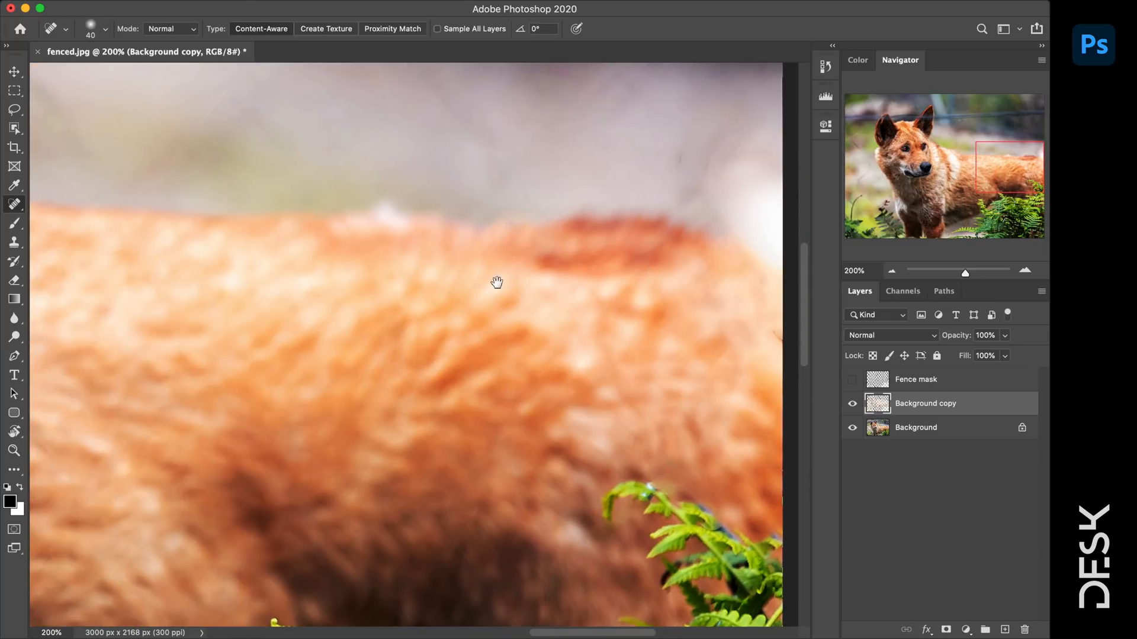
drag(497, 282, 446, 522)
drag(364, 336, 641, 569)
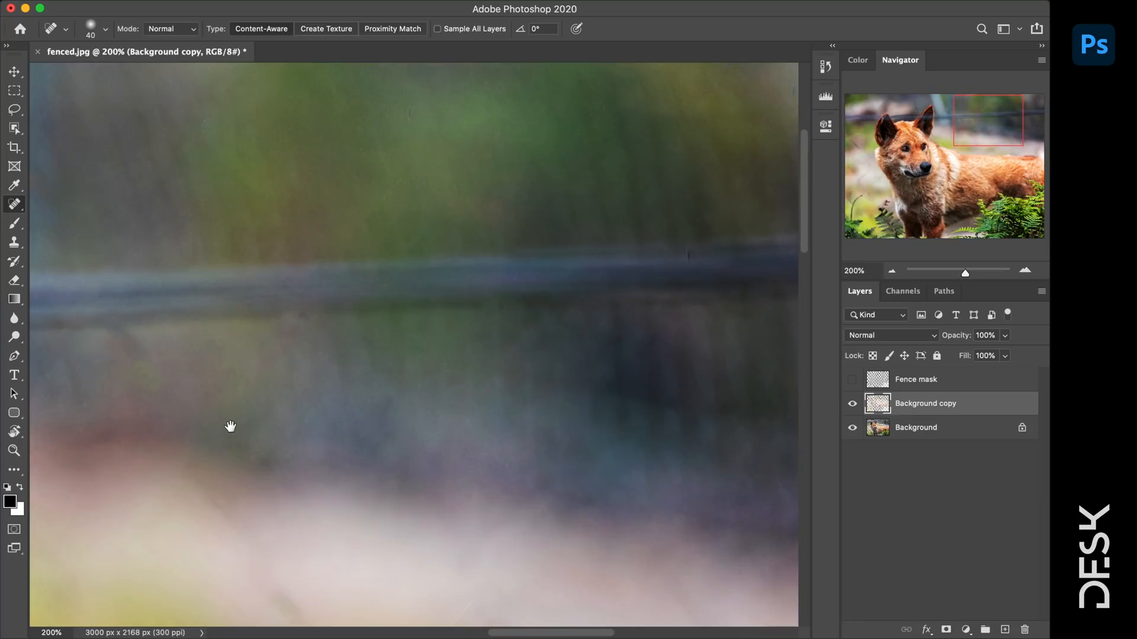
- Zoom out to the whole dingo and merge Background copy down into Background
key(z)
alt+click(356, 350)
drag(356, 350, 201, 297)
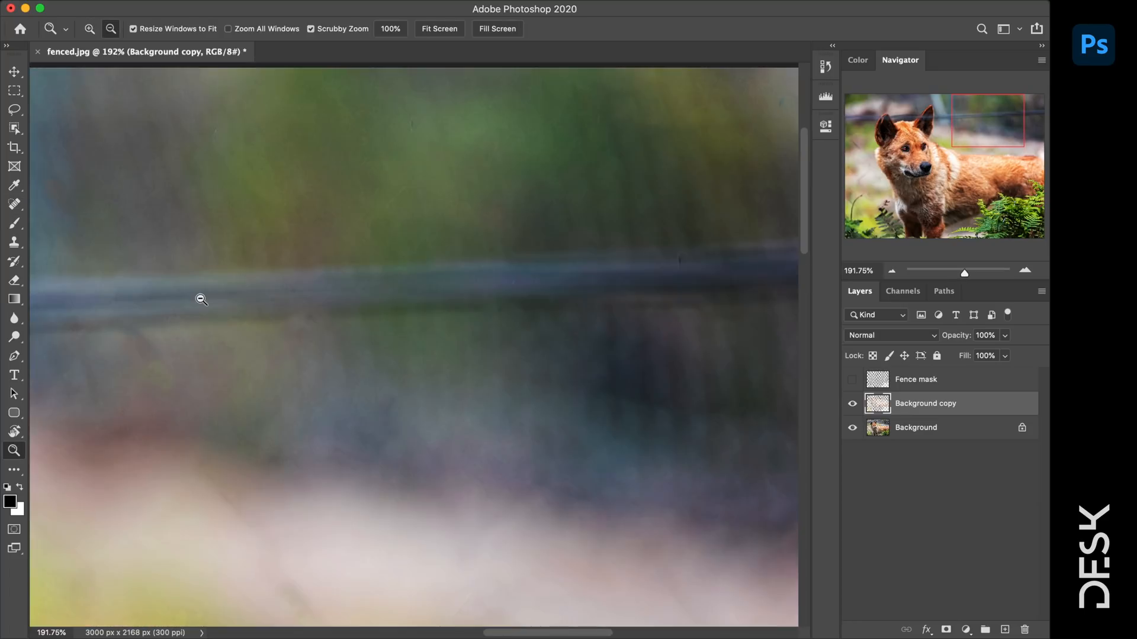
alt+click(200, 297)
alt+click(174, 314)
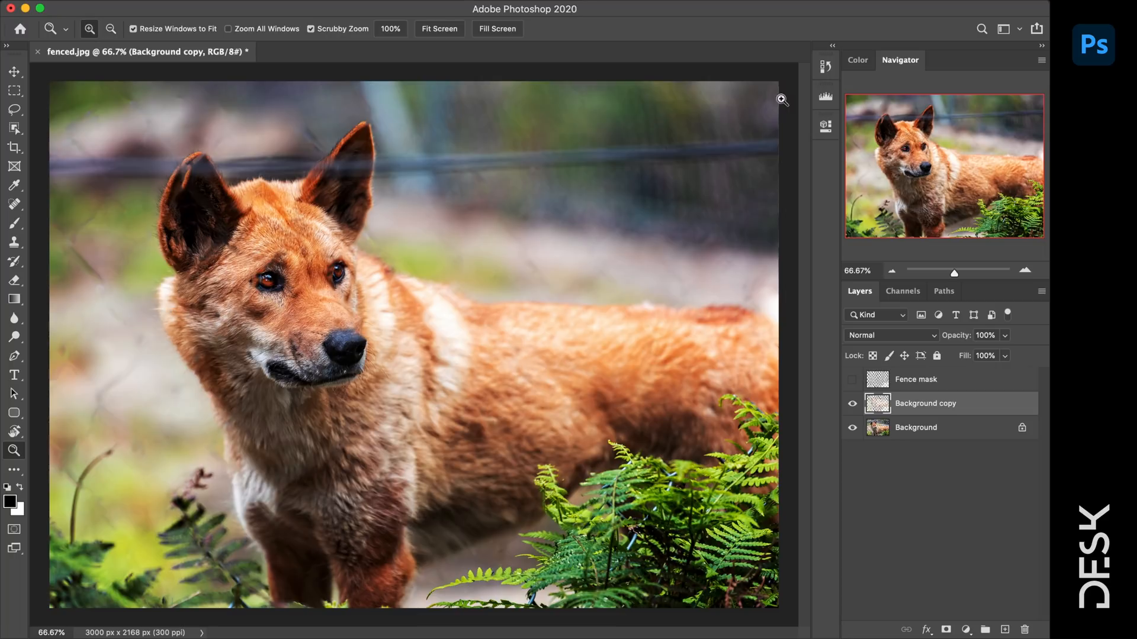
right_click(983, 407)
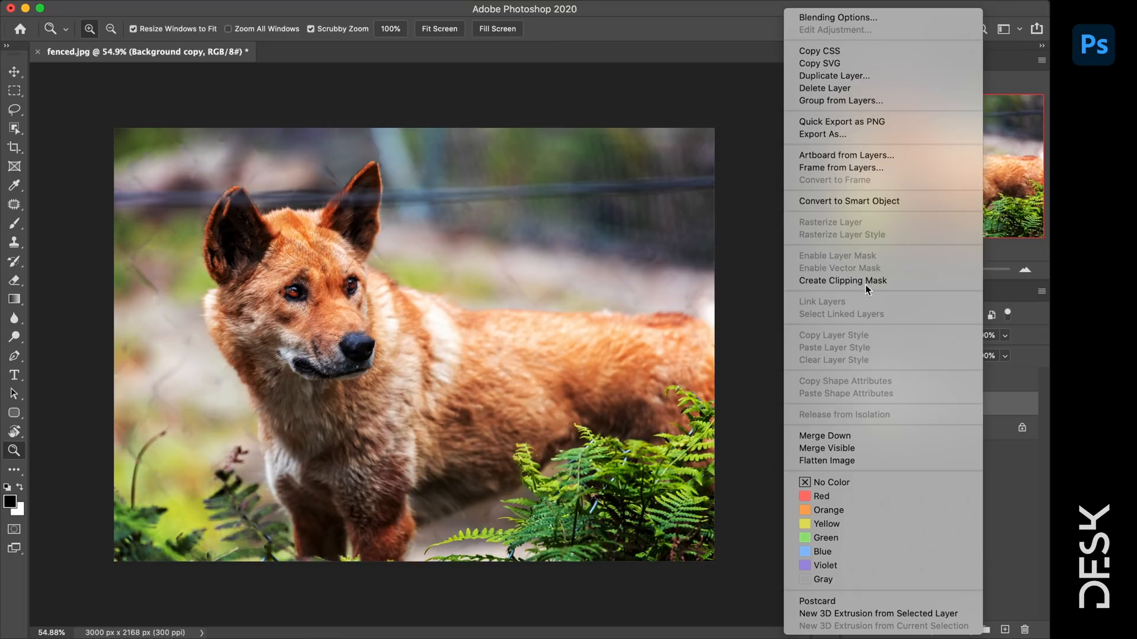
click(875, 437)
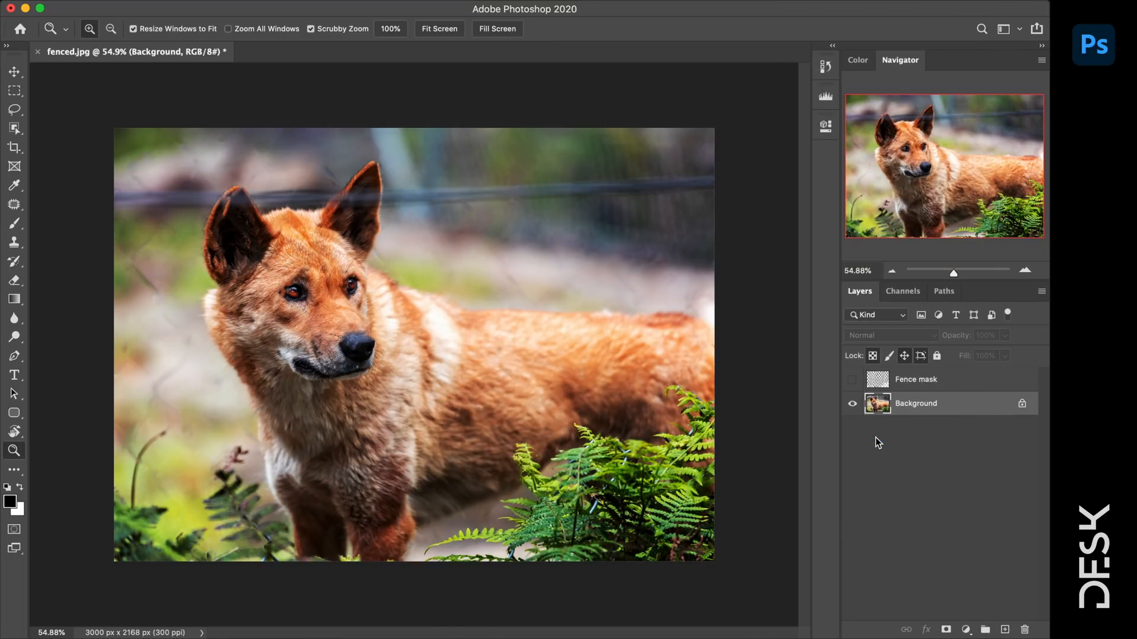
- Zoom to 200% on the image's left edge with the Patch Tool selected
click(15, 207)
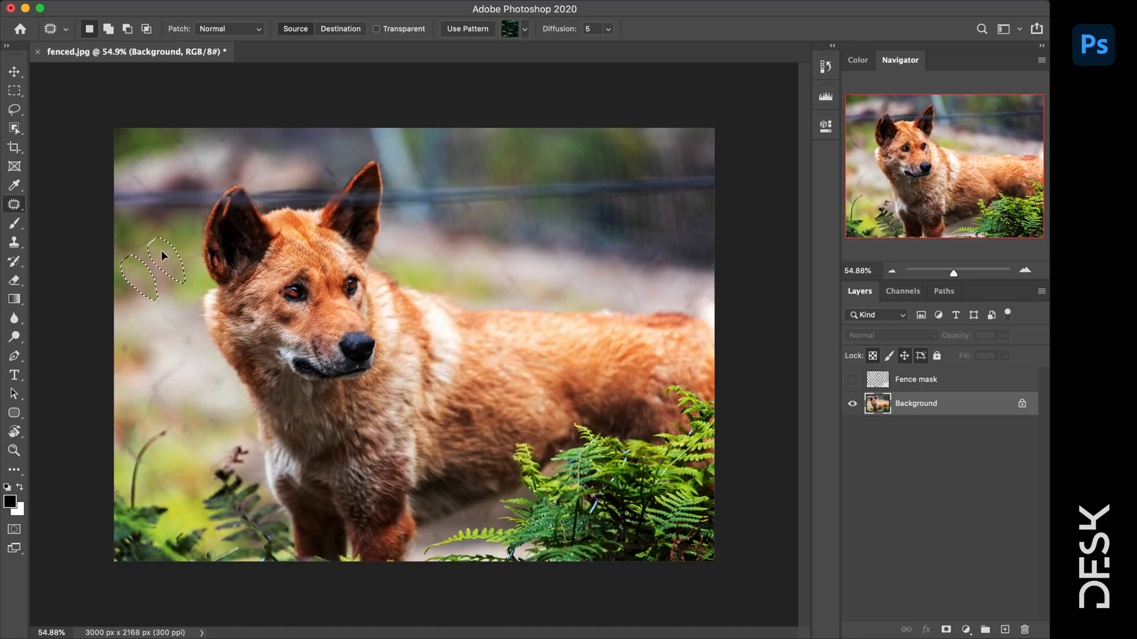
key(z)
click(131, 290)
click(132, 309)
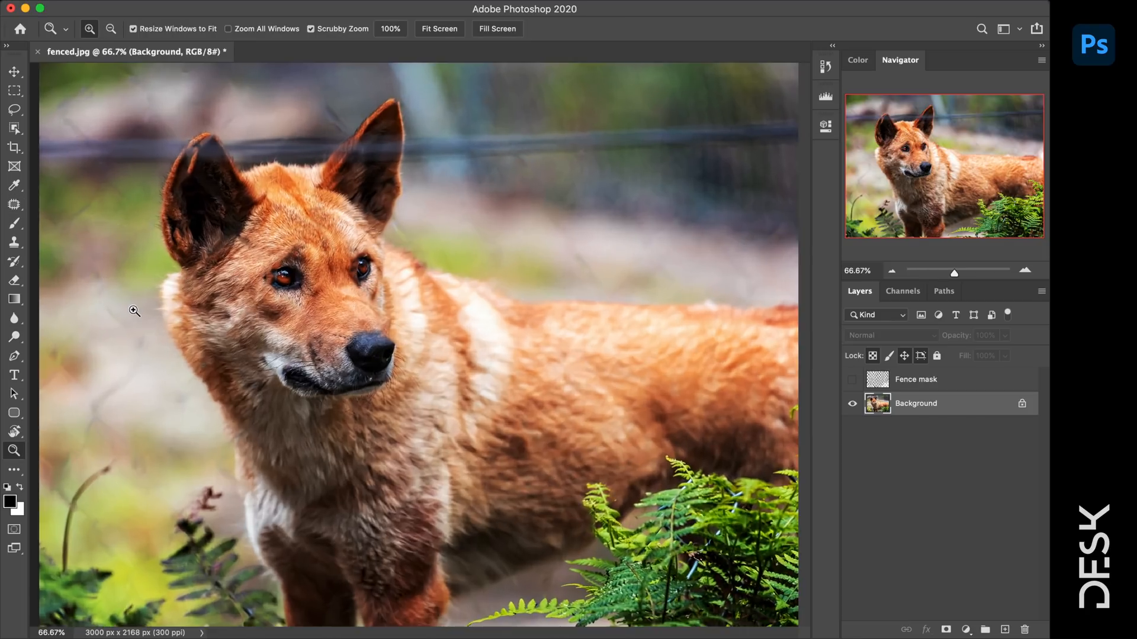
click(134, 309)
drag(127, 325, 471, 155)
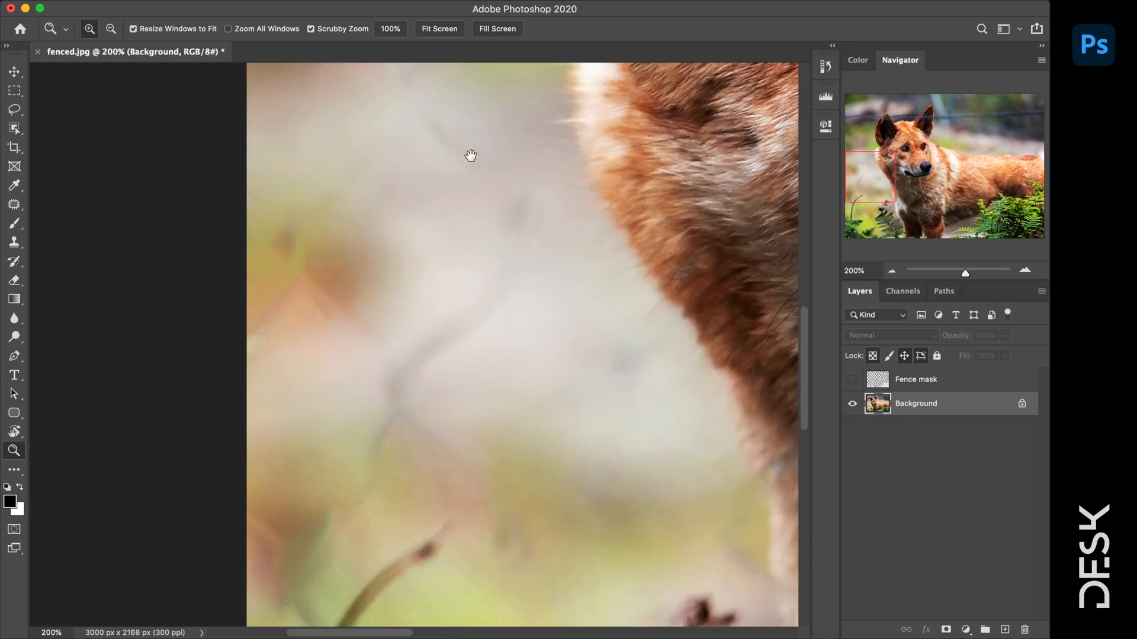
click(18, 208)
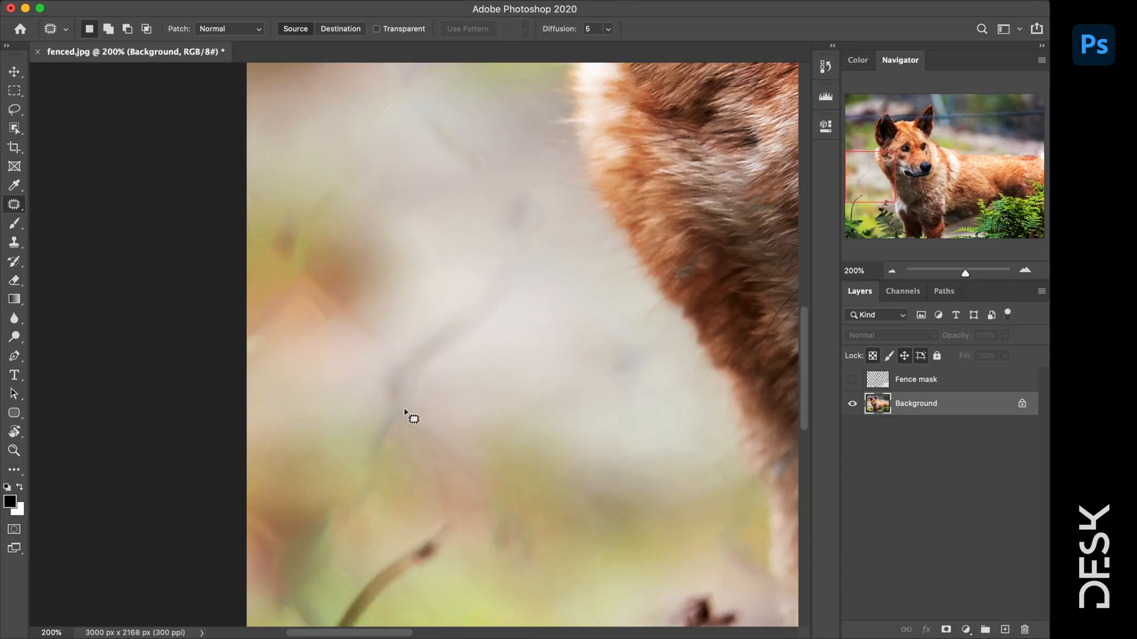
scroll(464, 450, down, 8)
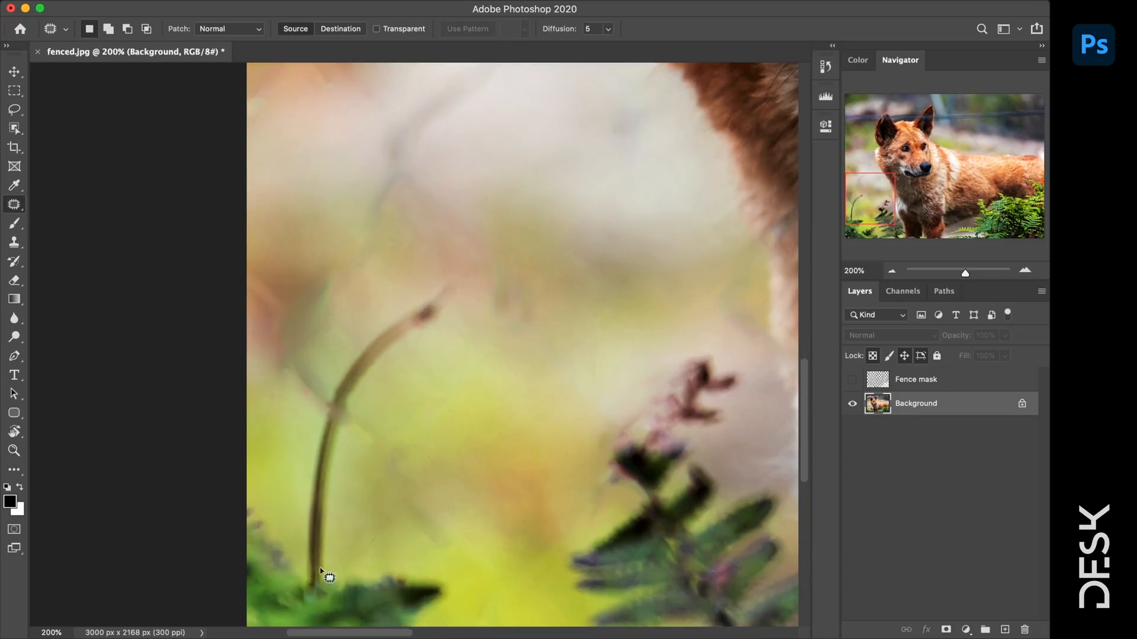
scroll(423, 279, up, 6)
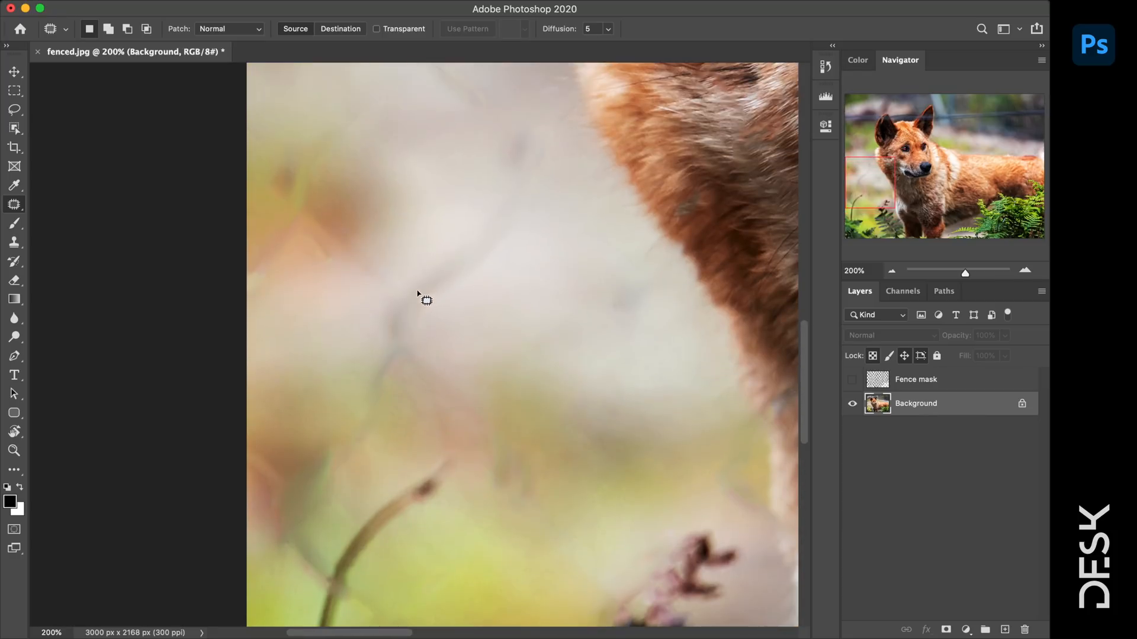
- Patch the first fence traces in the blurred background with clean neighbouring areas
drag(448, 256, 450, 249)
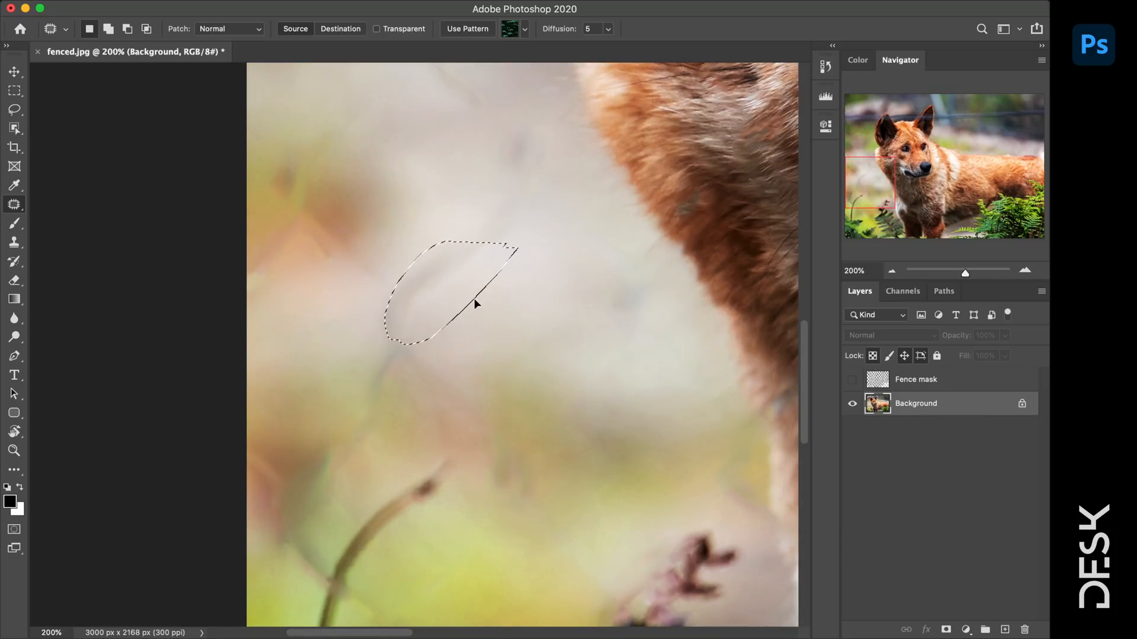
drag(474, 297, 515, 312)
key(ctrl+d)
drag(652, 312, 631, 276)
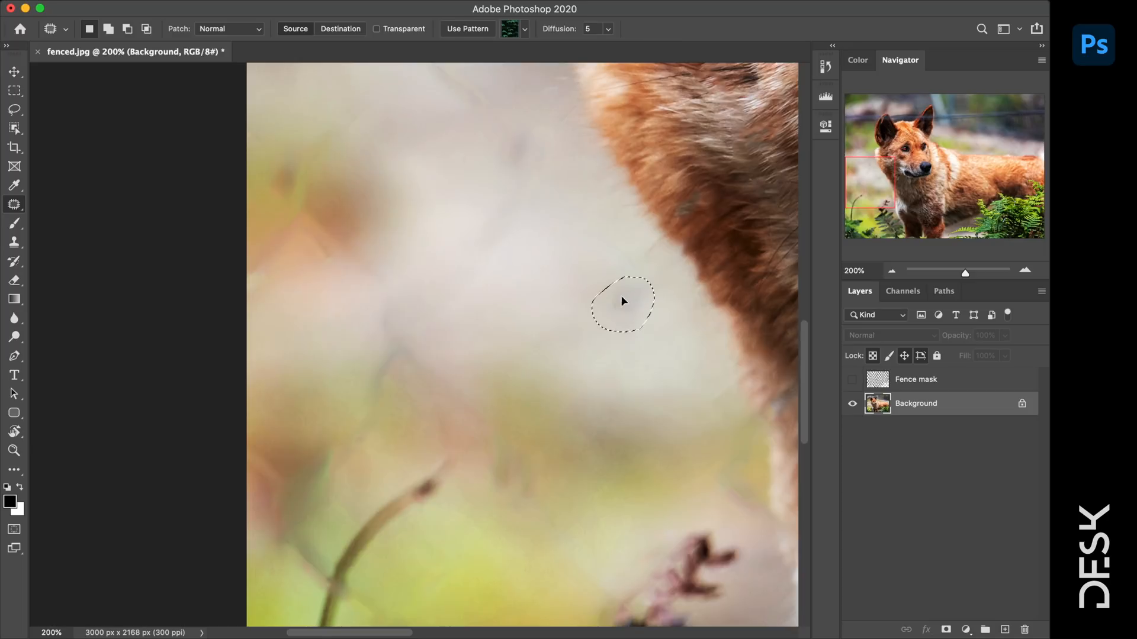
scroll(511, 236, up, 4)
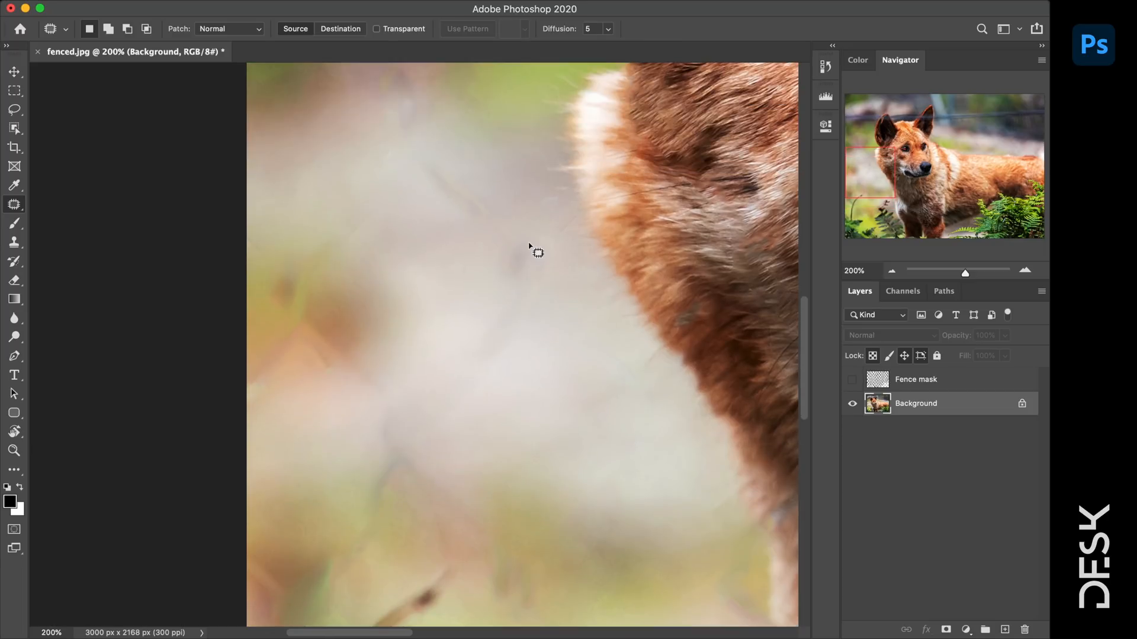
drag(518, 241, 522, 240)
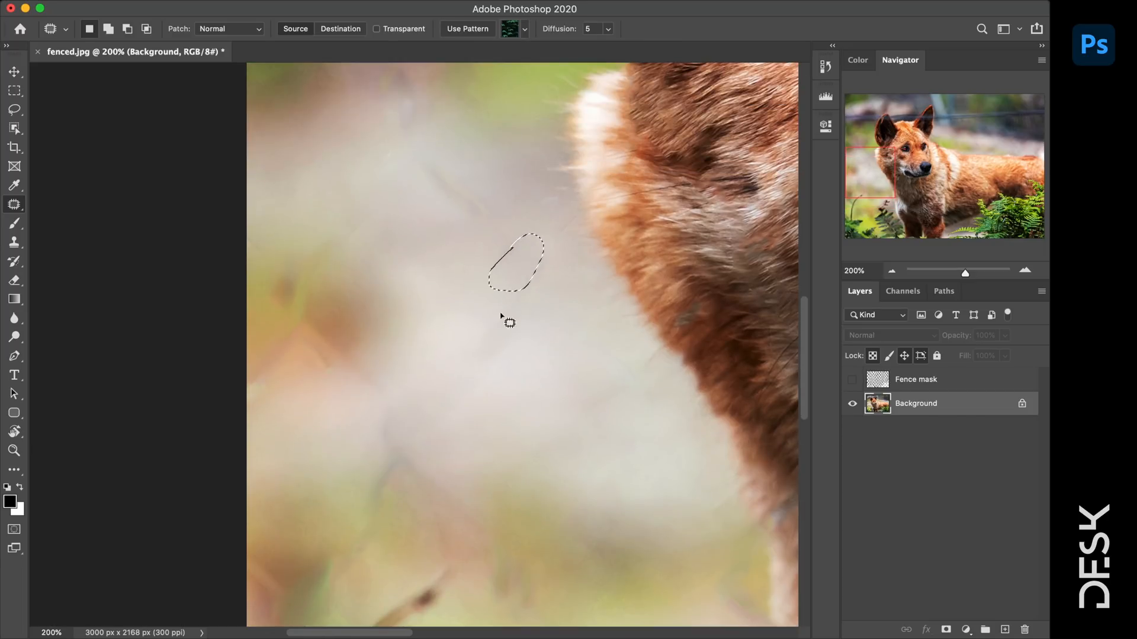
key(super+d)
- Patch several more fence marks higher up in the background
scroll(398, 189, up, 10)
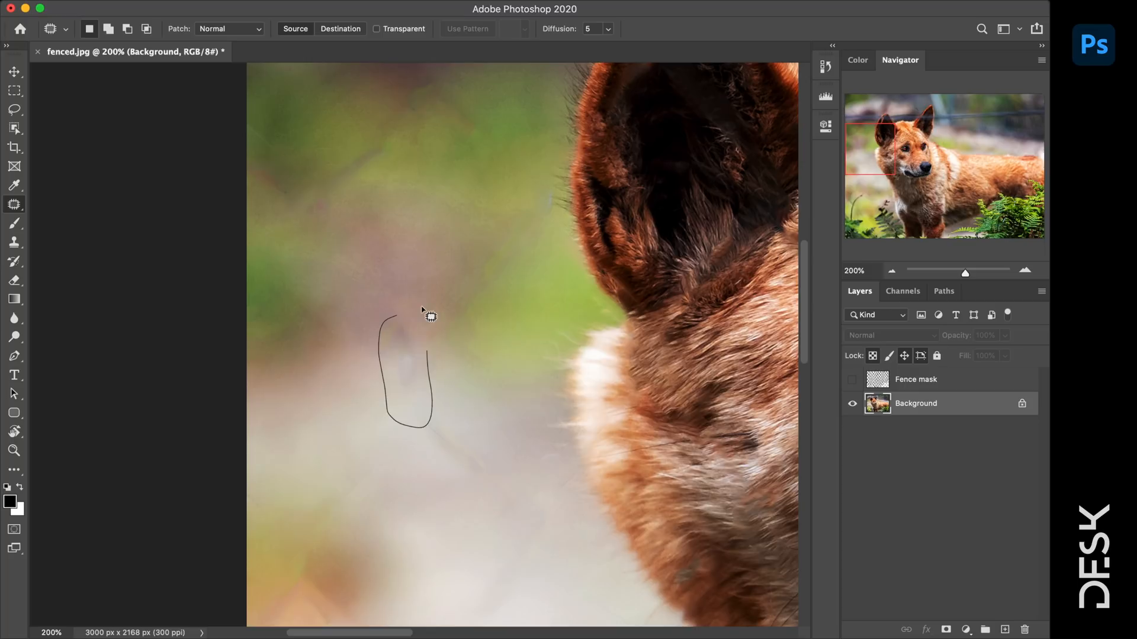
drag(422, 308, 399, 307)
key(super+d)
scroll(438, 266, up, 6)
drag(412, 224, 425, 217)
drag(395, 295, 412, 367)
key(super+d)
mouse_move(454, 242)
mouse_down()
mouse_move(474, 300)
mouse_move(465, 255)
mouse_up()
key(super+d)
- Cover further fence remnants in the upper background with clean patches
scroll(528, 241, up, 8)
mouse_move(583, 257)
mouse_down()
mouse_move(475, 182)
mouse_move(575, 241)
mouse_up()
drag(554, 244, 635, 241)
key(super+d)
mouse_move(393, 187)
mouse_down()
mouse_move(241, 266)
mouse_move(385, 204)
mouse_up()
drag(349, 237, 502, 158)
key(super+d)
mouse_move(322, 296)
mouse_down()
mouse_move(357, 312)
mouse_move(422, 305)
mouse_up()
key(super+d)
- Patch away the small fence marks, a stain, and the fence trace near the ears
scroll(472, 303, right, 8)
mouse_move(289, 330)
mouse_down()
mouse_move(305, 312)
mouse_move(290, 329)
mouse_up()
drag(296, 296, 355, 290)
mouse_move(550, 251)
mouse_down()
mouse_move(433, 334)
mouse_move(550, 252)
mouse_up()
mouse_move(506, 293)
mouse_down()
mouse_move(592, 230)
mouse_move(518, 336)
mouse_move(573, 243)
mouse_up()
drag(576, 278, 649, 208)
key(super+d)
mouse_move(535, 329)
mouse_down()
mouse_move(406, 335)
mouse_move(535, 328)
mouse_up()
drag(510, 316, 372, 324)
key(super+d)
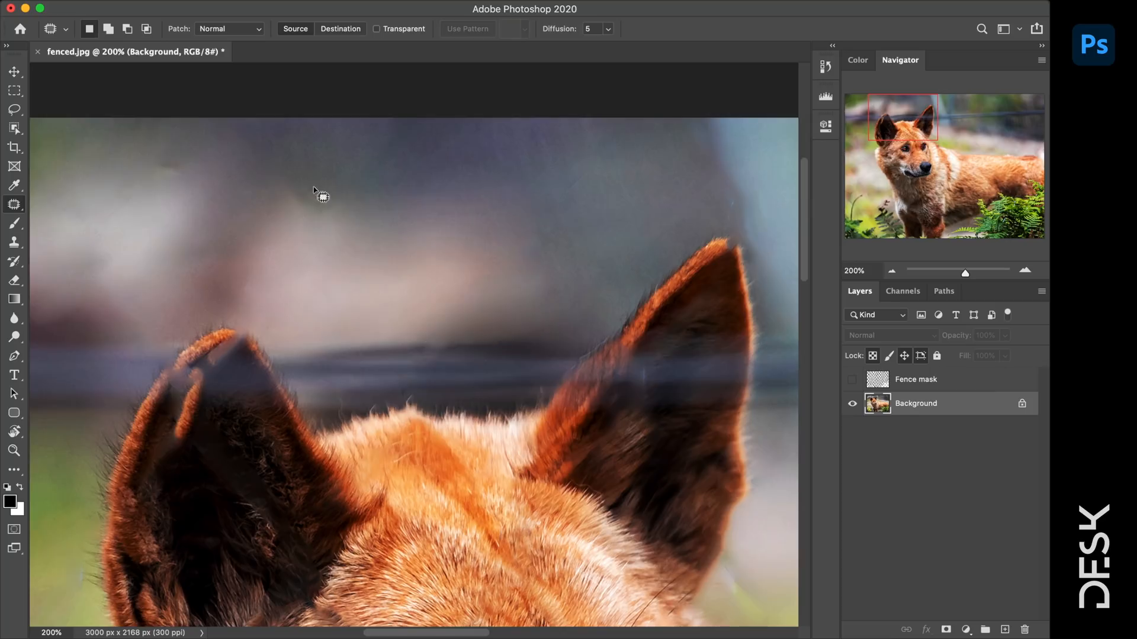
mouse_move(314, 189)
mouse_down()
mouse_move(363, 186)
mouse_move(200, 170)
mouse_up()
key(super+d)
- Patch the fence traces in the lower part of the background
scroll(337, 233, left, 10)
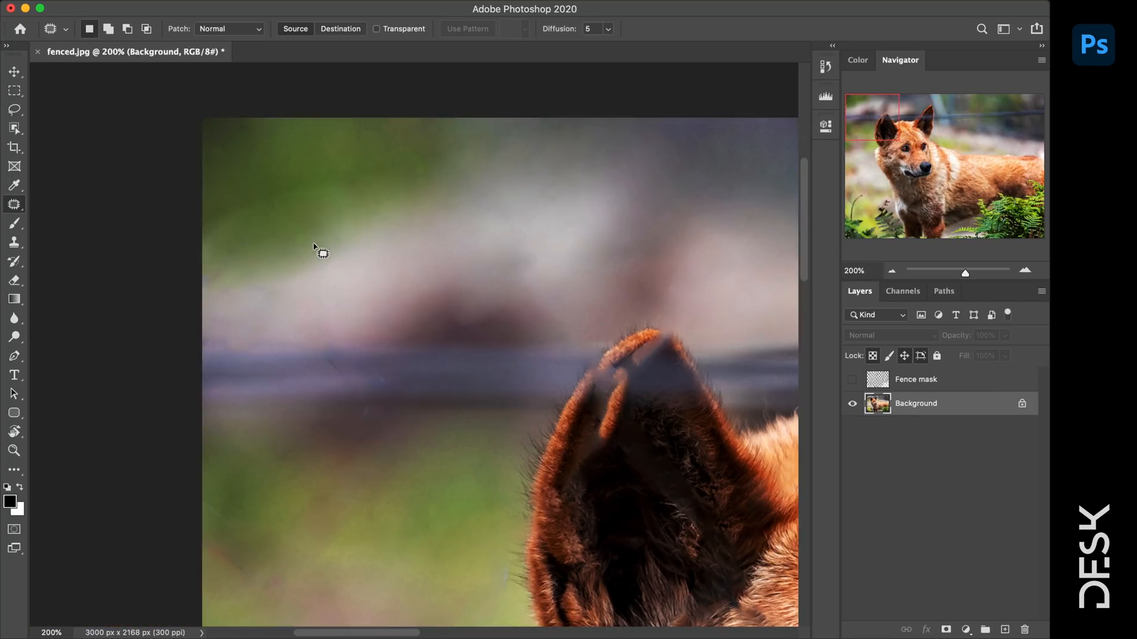
scroll(314, 247, down, 15)
scroll(340, 201, down, 6)
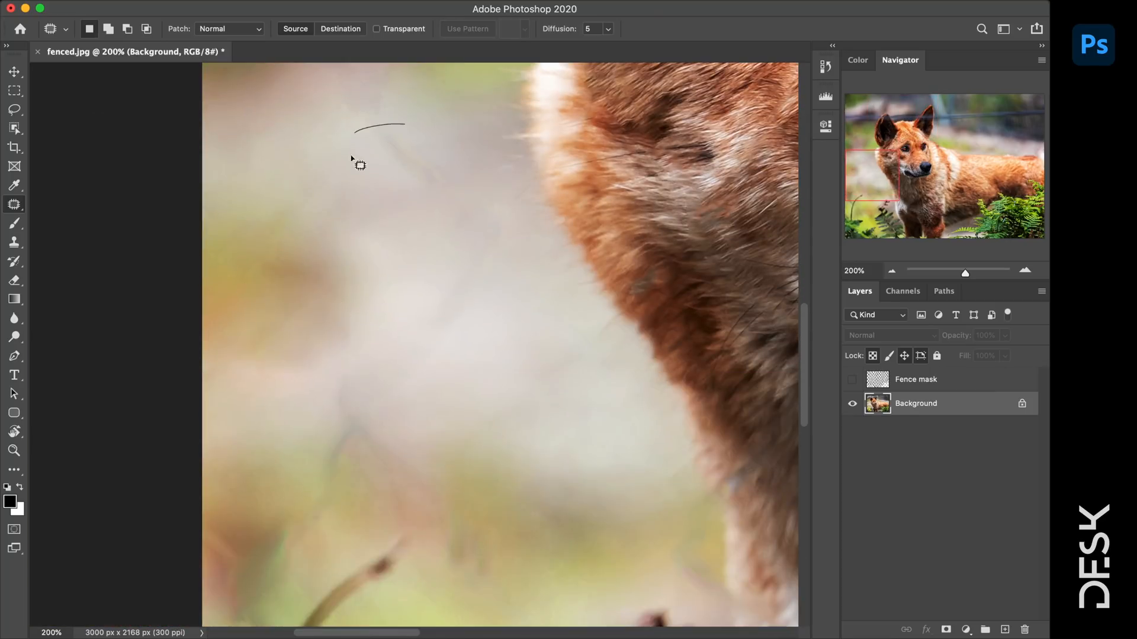
scroll(379, 231, down, 5)
drag(311, 236, 363, 178)
drag(358, 230, 467, 201)
key(super+d)
scroll(515, 184, down, 6)
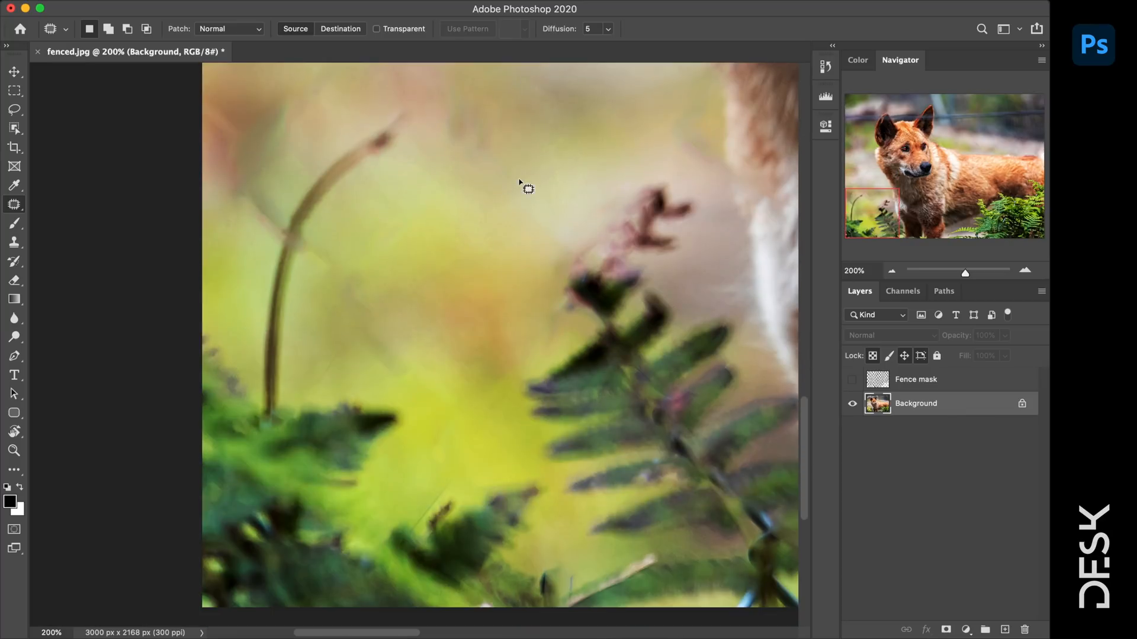
drag(464, 99, 595, 136)
key(super+d)
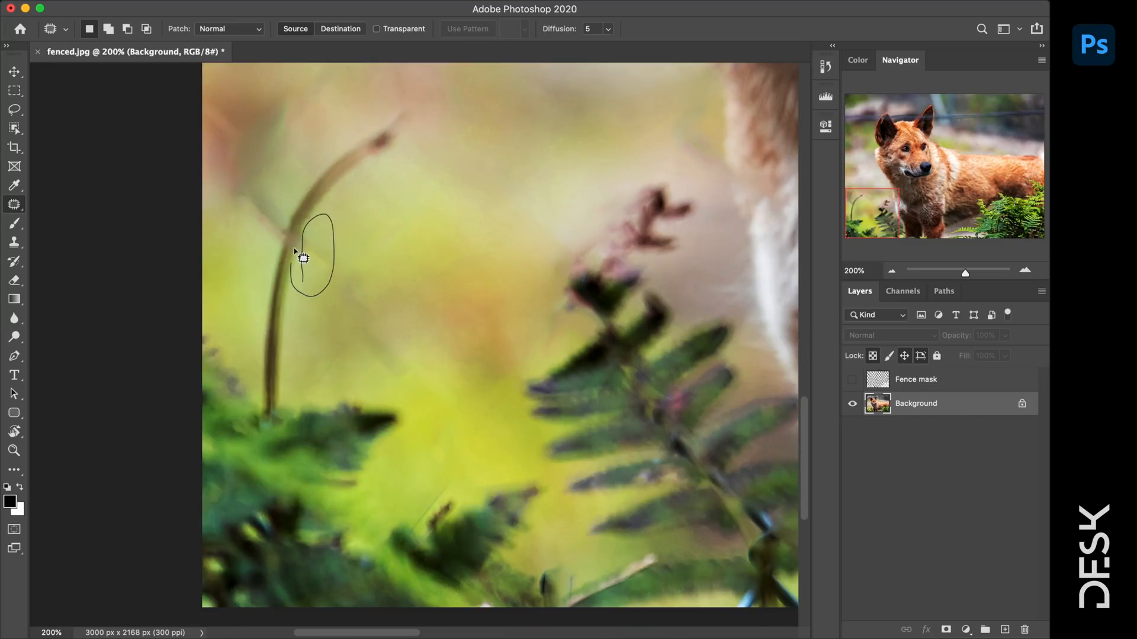
- Cover the smudge and blotch beside the dry stem and another background spot
drag(294, 248, 302, 238)
drag(314, 253, 355, 222)
key(super+d)
mouse_move(418, 100)
mouse_down()
mouse_move(257, 418)
mouse_move(417, 106)
mouse_up()
drag(330, 268, 477, 235)
key(super+d)
drag(391, 253, 391, 254)
drag(361, 296, 478, 193)
key(super+d)
scroll(479, 190, up, 5)
scroll(493, 283, right, 15)
- Zoom out to 100% and move the view to the image's right edge
key(z)
alt+click(485, 275)
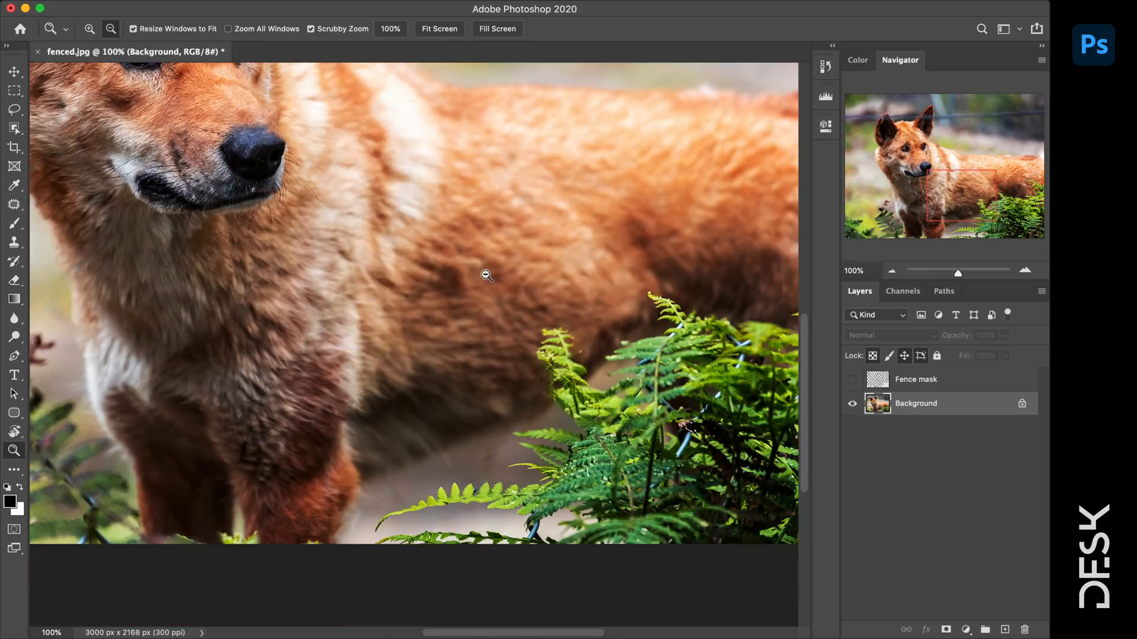
drag(375, 205, 589, 389)
drag(488, 252, 581, 386)
drag(668, 283, 114, 301)
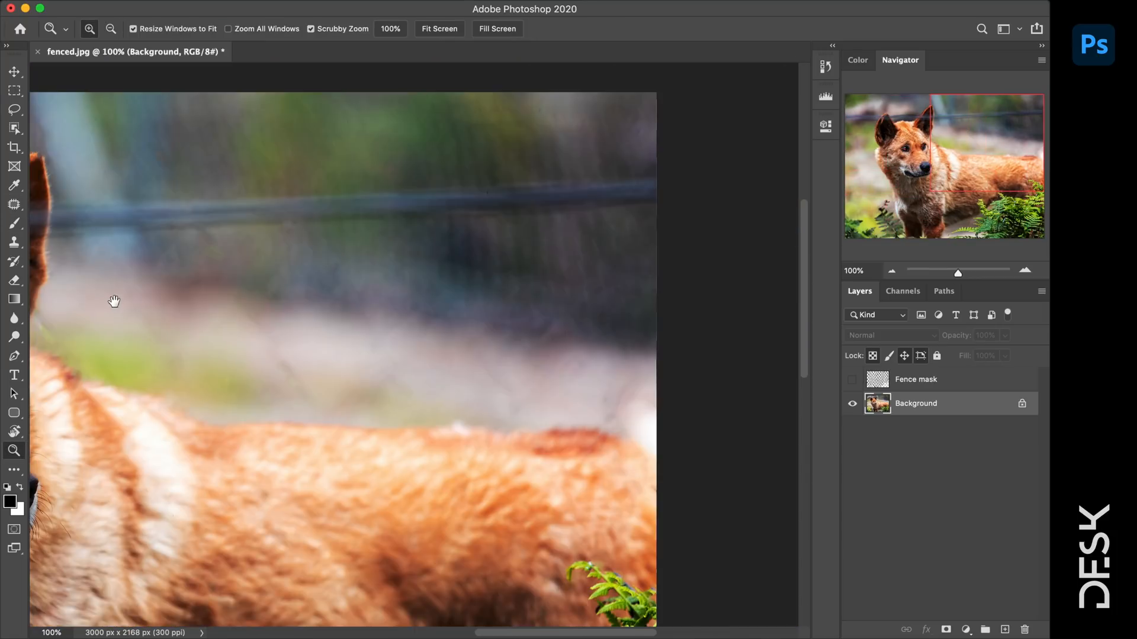
- Patch two blemishes in the blurry background with clean areas
key(j)
mouse_move(300, 350)
mouse_down()
mouse_move(296, 409)
mouse_move(302, 351)
mouse_up()
drag(285, 367, 350, 390)
key(super+d)
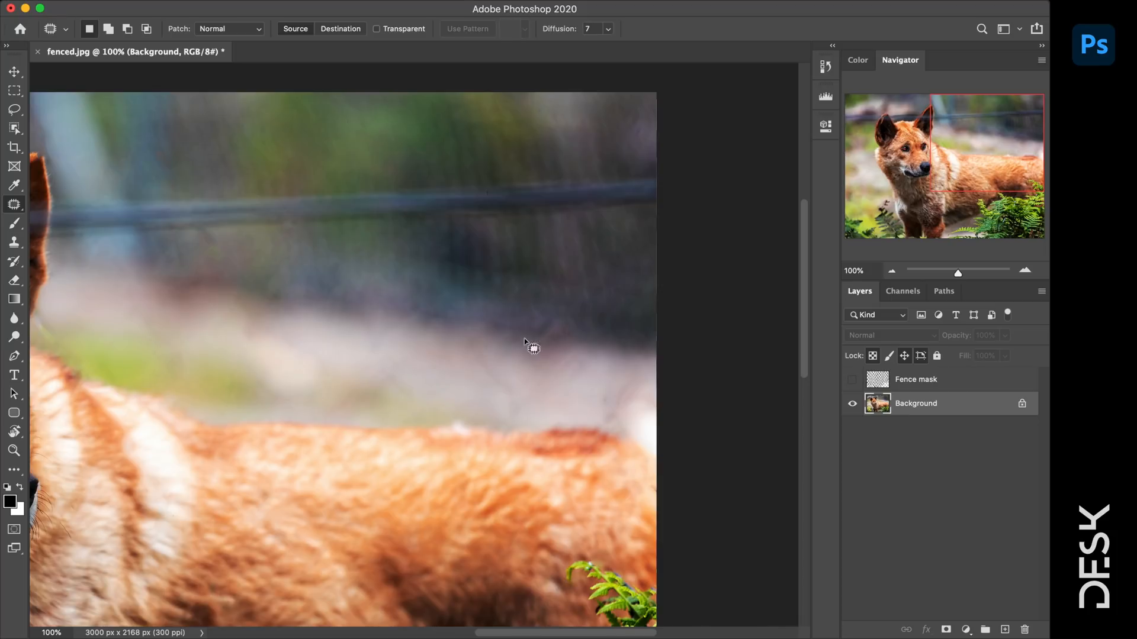
drag(533, 348, 536, 345)
drag(509, 355, 563, 379)
key(super+d)
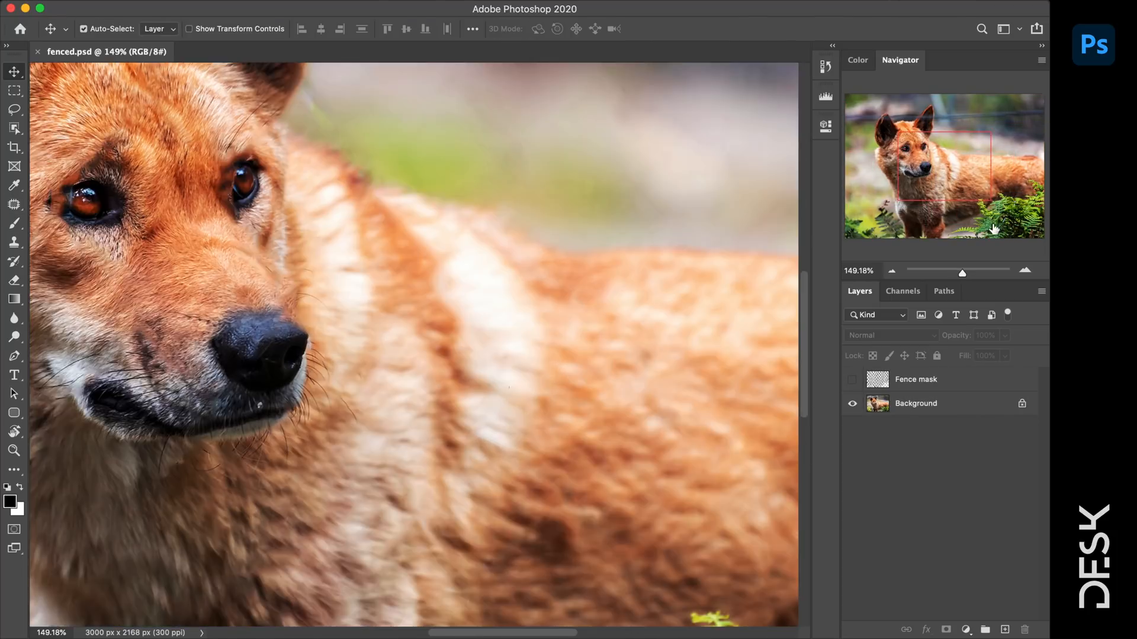
- Zoom to about 286% on the dingo's flank and the lower-right ferns
drag(994, 227, 1023, 234)
drag(962, 273, 970, 275)
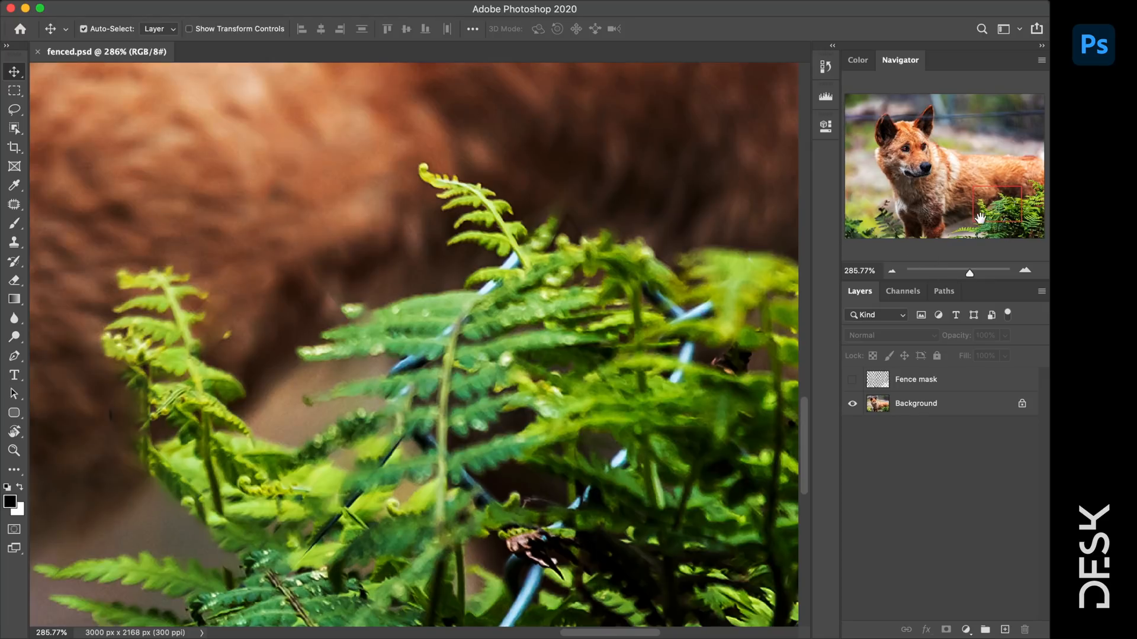
drag(981, 218, 1043, 239)
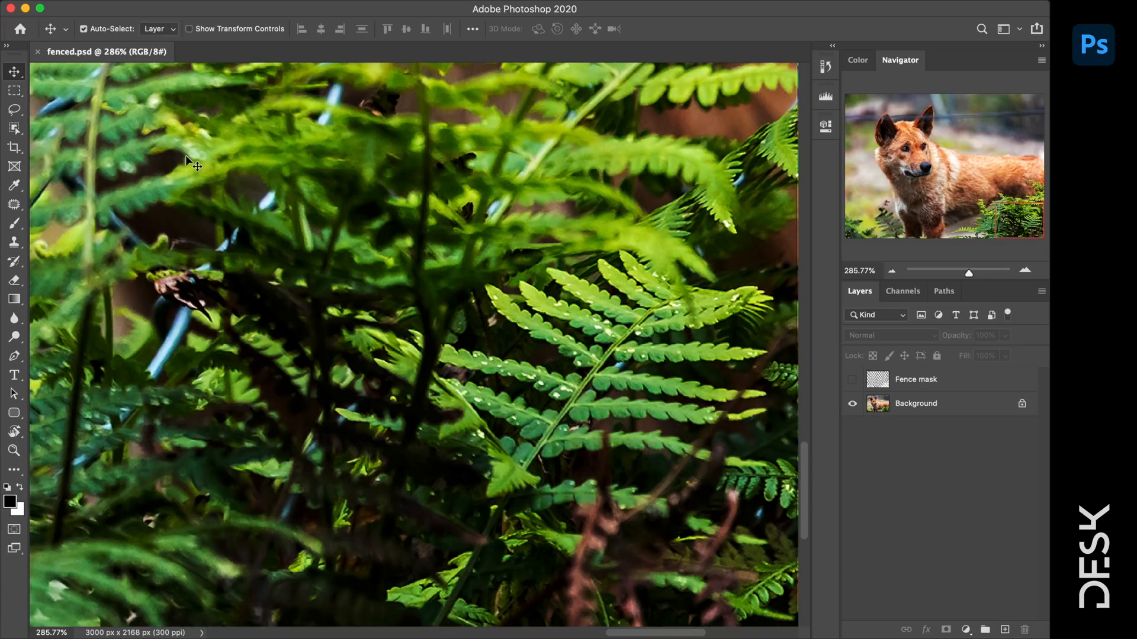
- Use the Spot Healing Brush on the Background layer to heal small blue fence bits
right_click(15, 205)
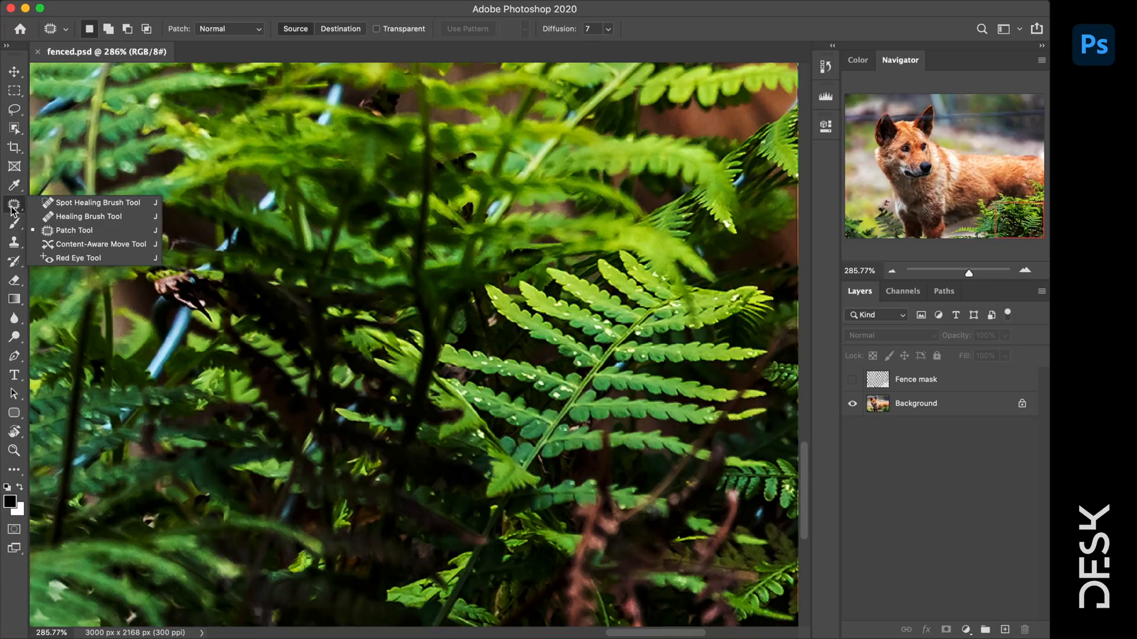
click(71, 203)
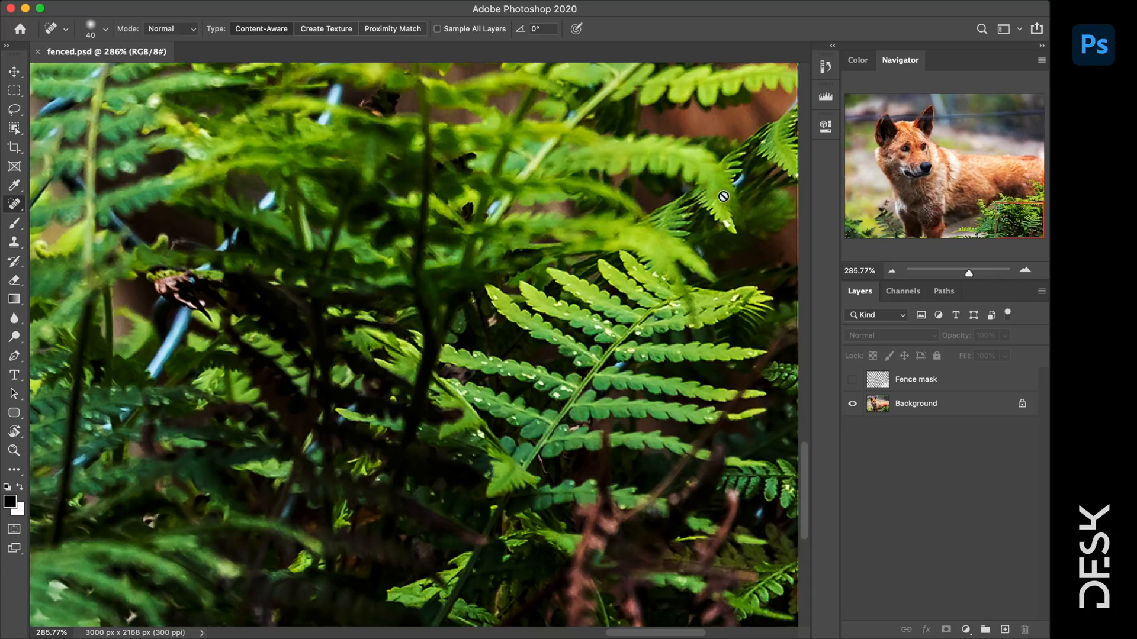
click(913, 407)
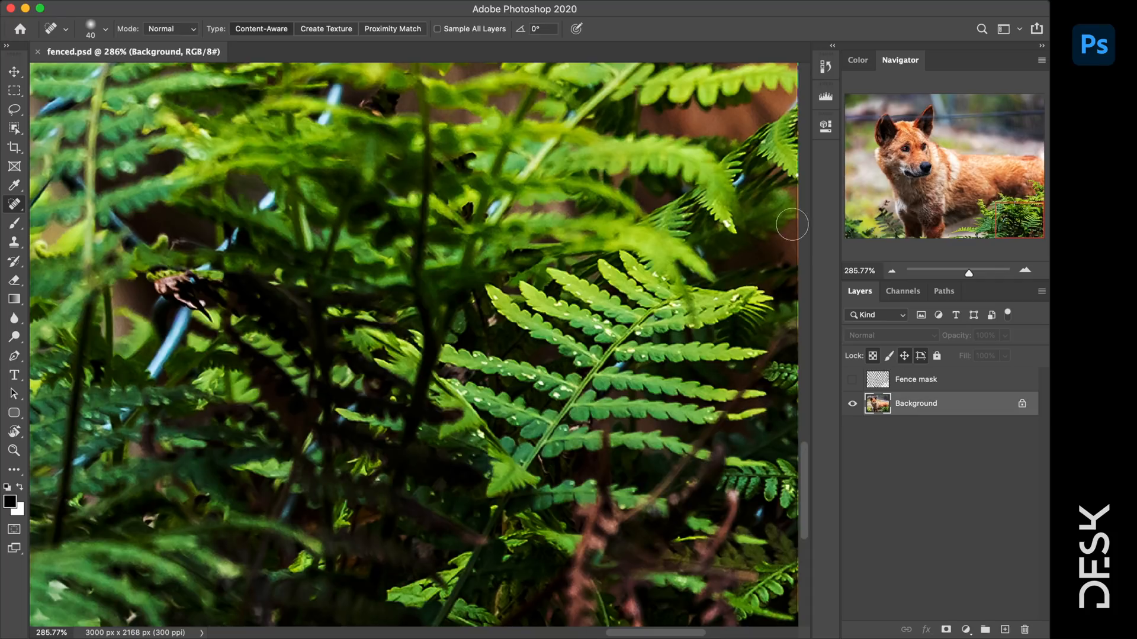
click(746, 186)
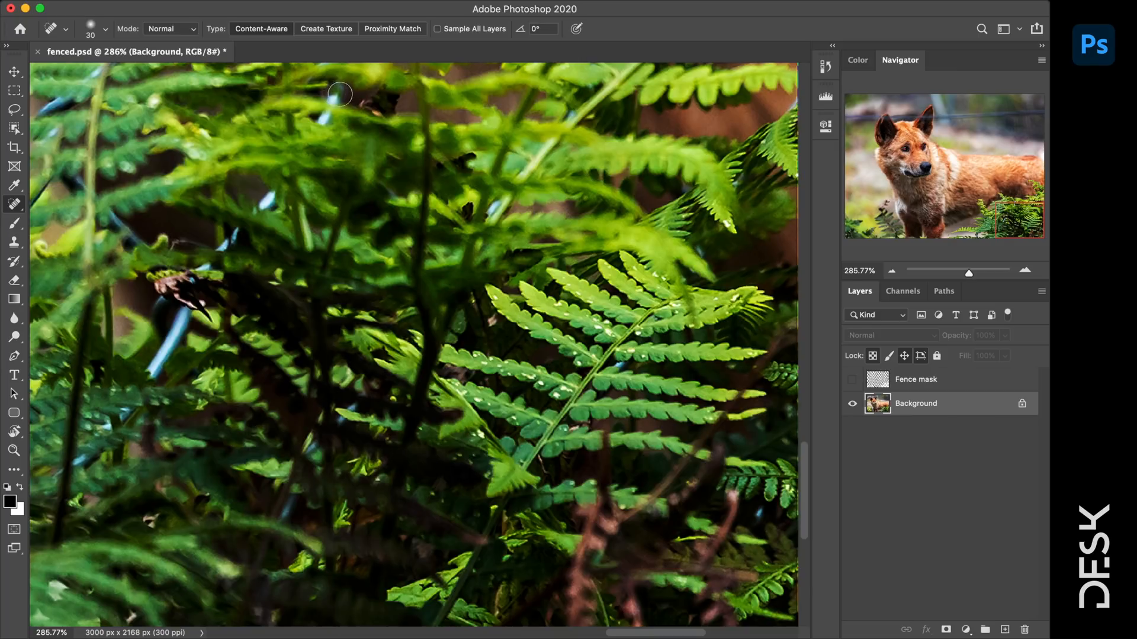
click(619, 365)
click(494, 207)
click(569, 115)
click(323, 117)
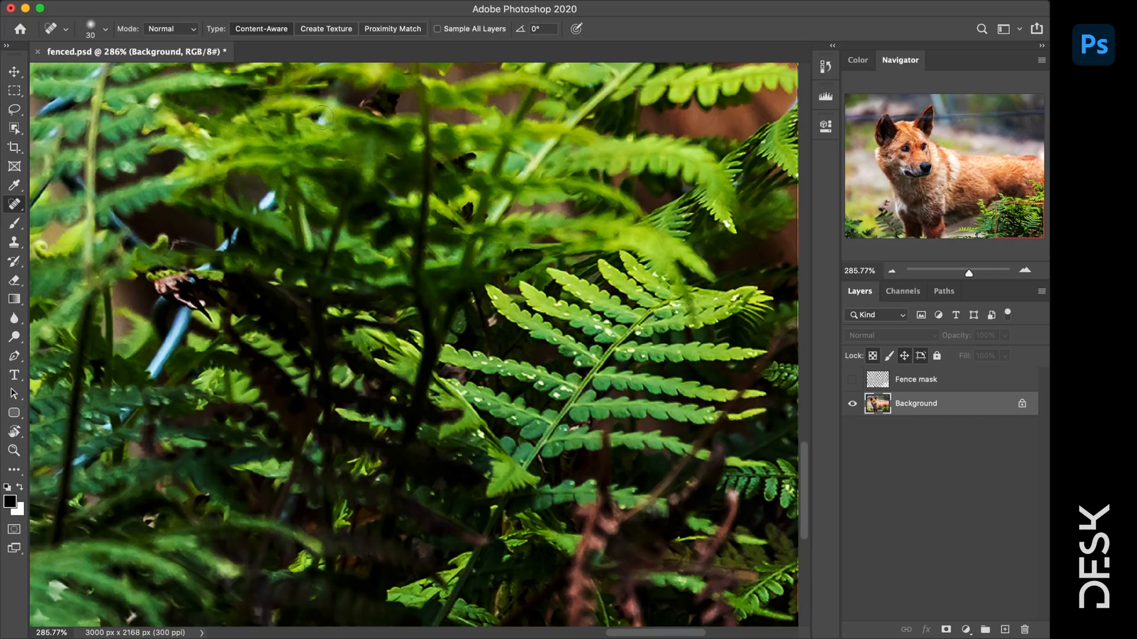
- Paint away the blue wire segments on the left and along the fern tips
drag(188, 311, 155, 373)
click(159, 302)
drag(202, 273, 238, 228)
drag(151, 240, 77, 181)
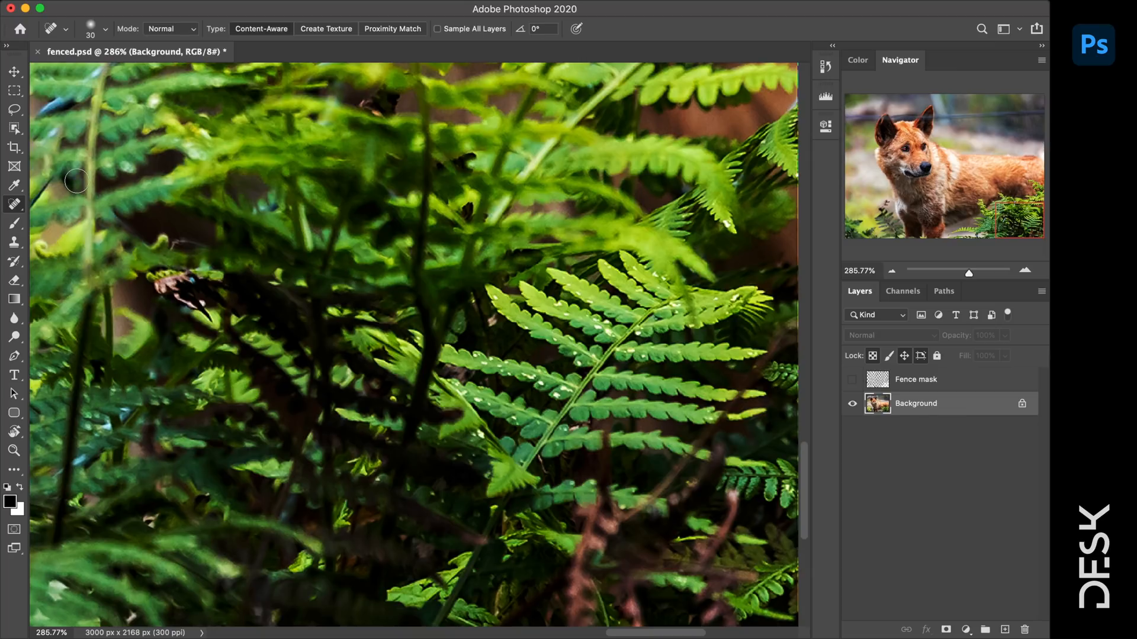
drag(81, 462, 160, 376)
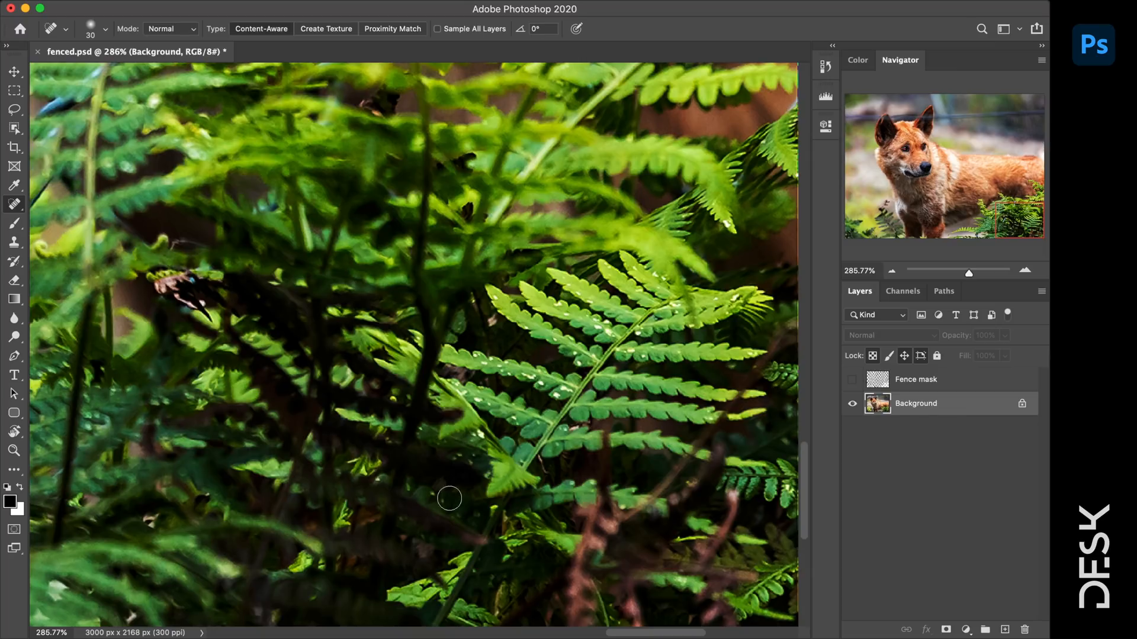
scroll(449, 499, up, 5)
scroll(450, 499, left, 5)
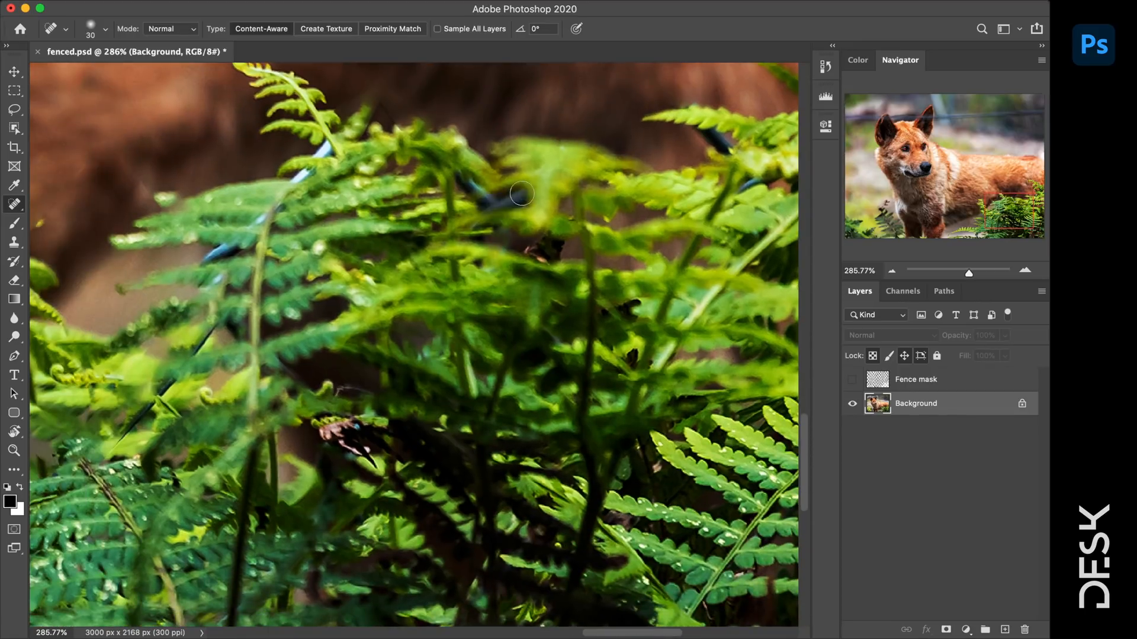
drag(522, 193, 457, 179)
drag(332, 145, 201, 261)
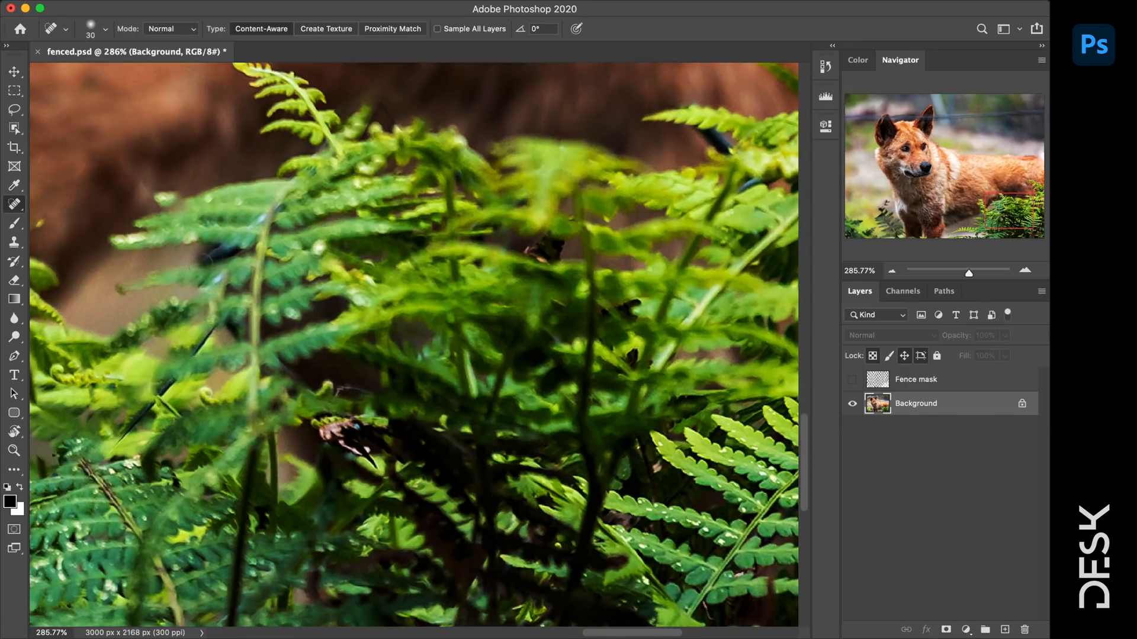
- Heal the blue wire bits and remnants among the ferns near the right edge
drag(673, 273, 455, 361)
mouse_move(434, 243)
mouse_down()
mouse_move(461, 266)
mouse_move(469, 305)
mouse_up()
mouse_move(575, 205)
mouse_down()
mouse_move(557, 227)
mouse_move(518, 238)
mouse_move(421, 328)
mouse_up()
drag(472, 179, 443, 148)
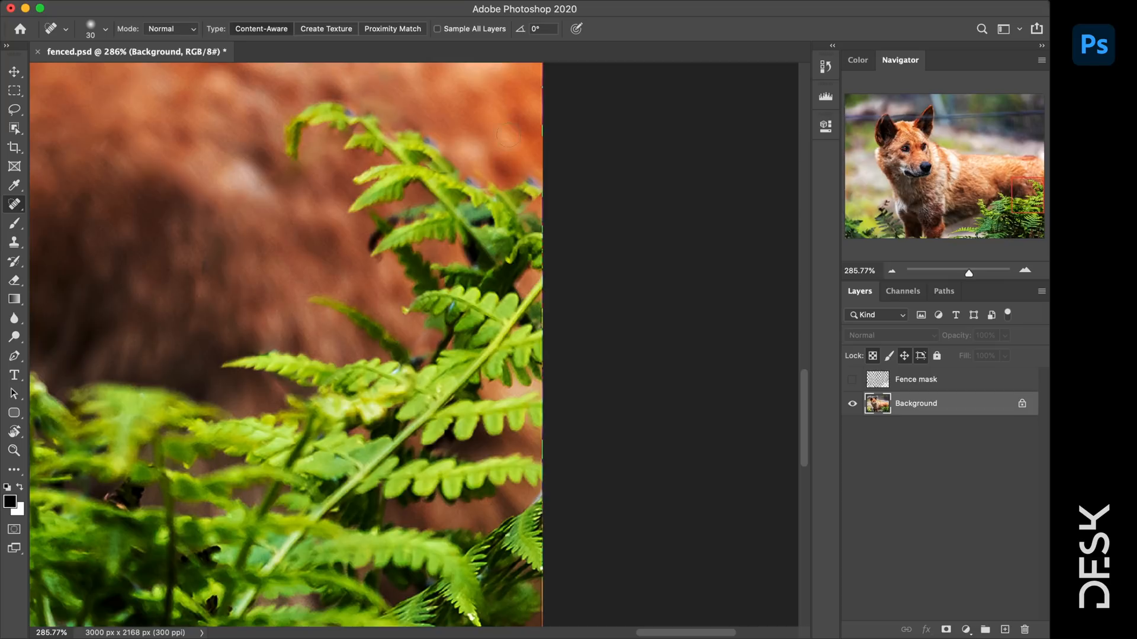
drag(446, 309, 448, 307)
drag(290, 392, 557, 312)
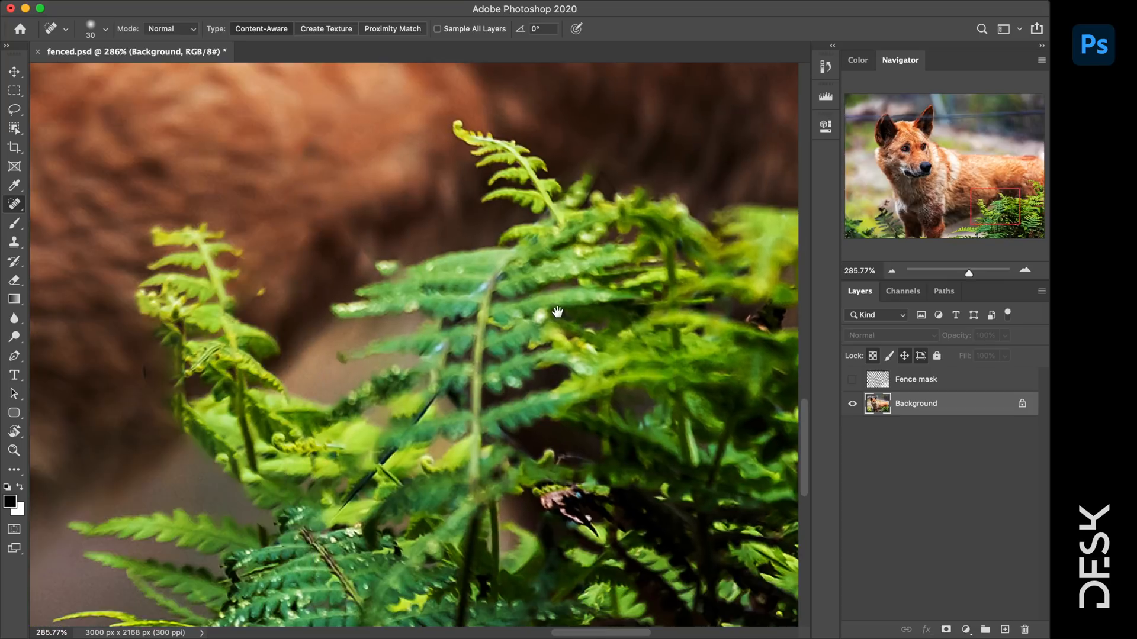
drag(444, 350, 438, 359)
- Heal the wire and grey area below the fern leaf and along the fern stem
mouse_move(504, 447)
mouse_down()
mouse_move(802, 205)
mouse_move(852, 99)
mouse_up()
mouse_move(493, 435)
mouse_down()
mouse_move(467, 467)
mouse_move(526, 482)
mouse_up()
drag(459, 469, 512, 432)
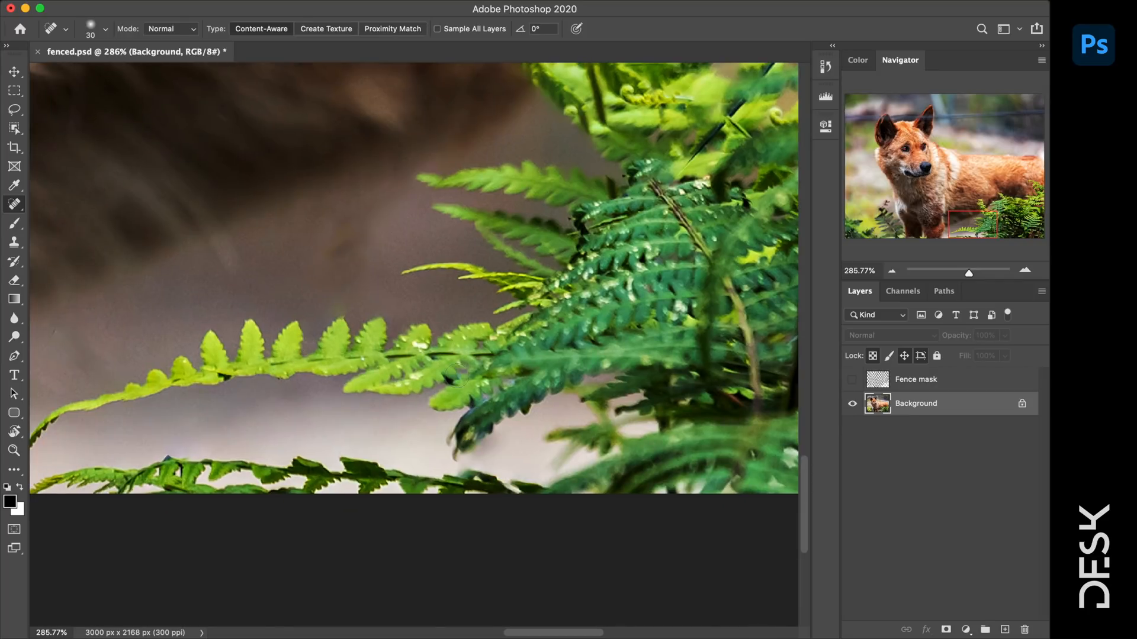
scroll(455, 376, left, 15)
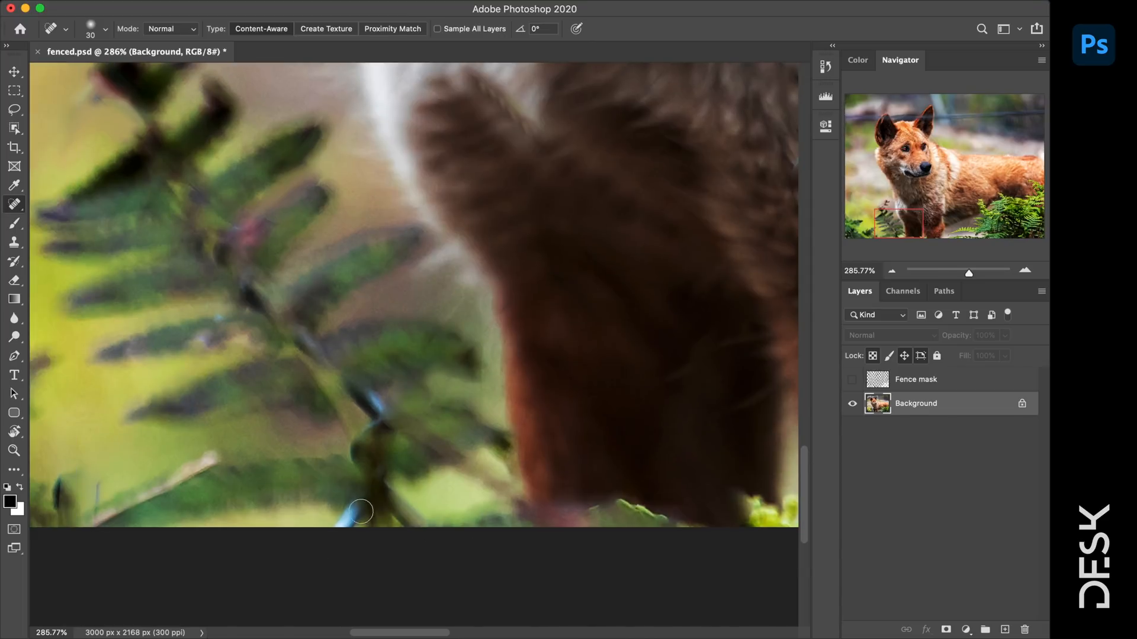
mouse_move(382, 418)
mouse_down()
mouse_move(249, 291)
mouse_move(376, 423)
mouse_up()
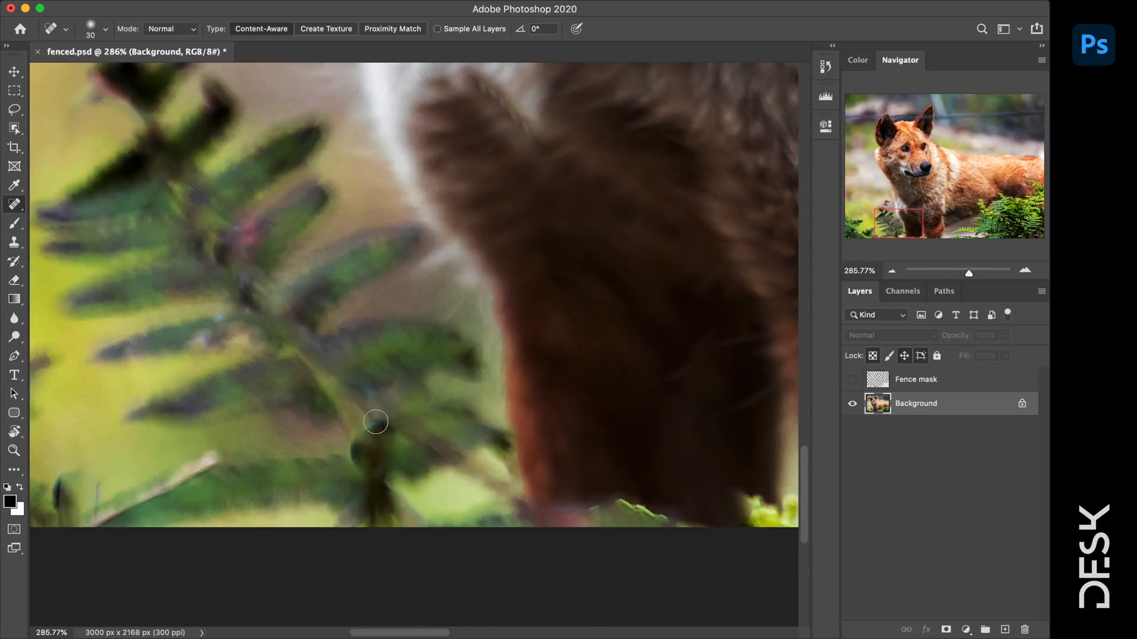
- Pan to the dingo's chest and fit the whole photo in the window
drag(259, 405, 733, 407)
drag(367, 445, 249, 586)
drag(734, 350, 379, 398)
scroll(617, 386, down, 5)
key(super+0)
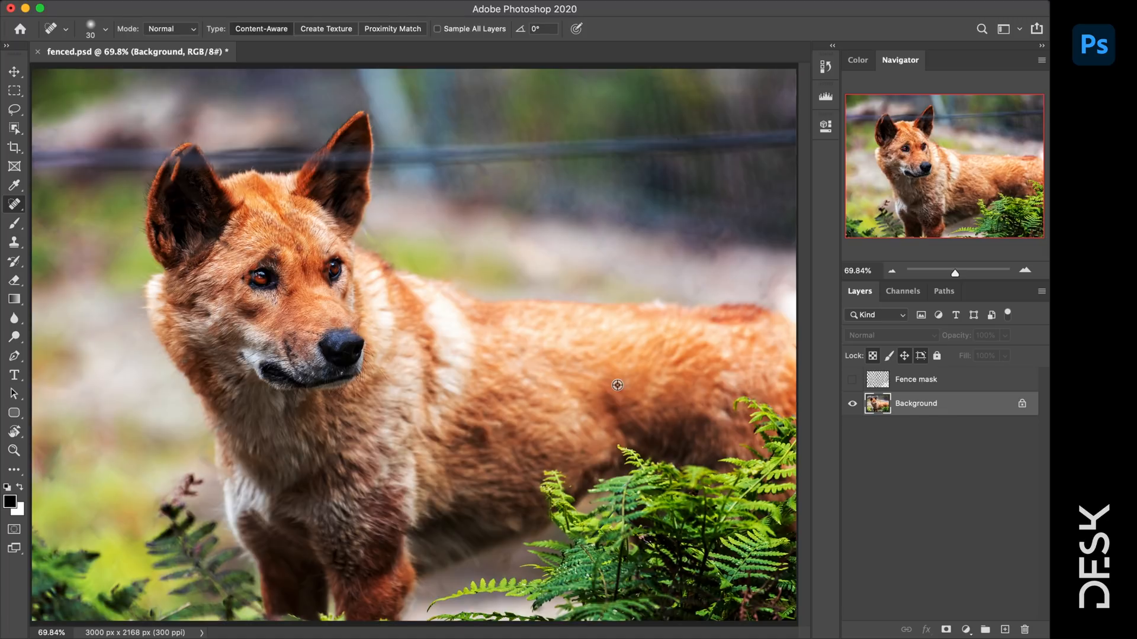
- Heal the two dark fence lines in the dingo's fur and the line along the right edge
scroll(617, 385, up, 5)
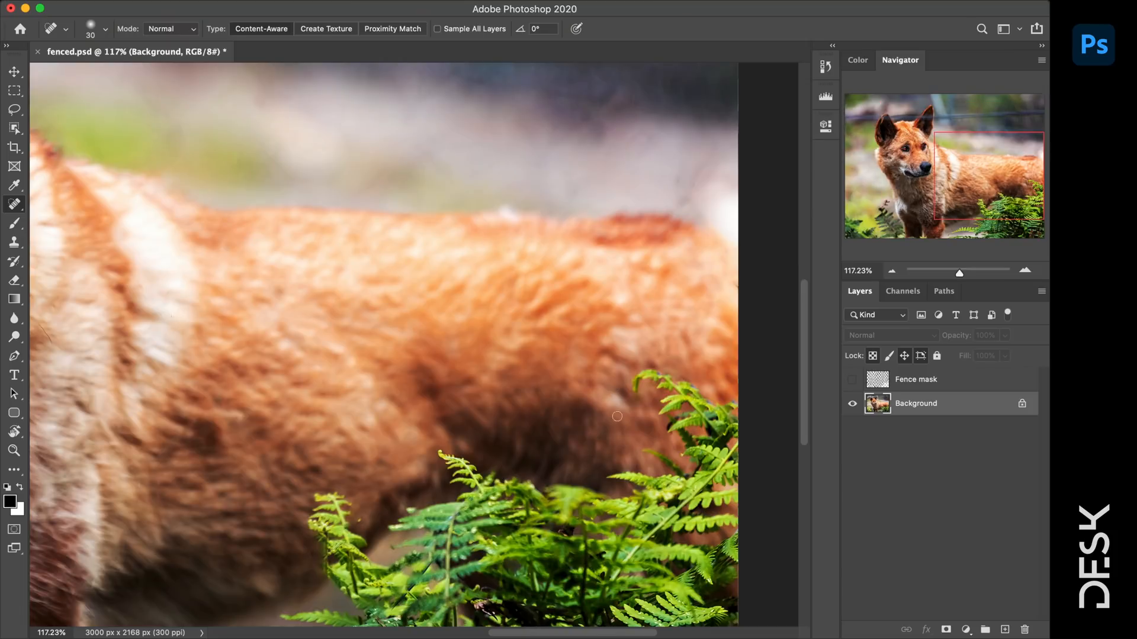
drag(571, 360, 508, 364)
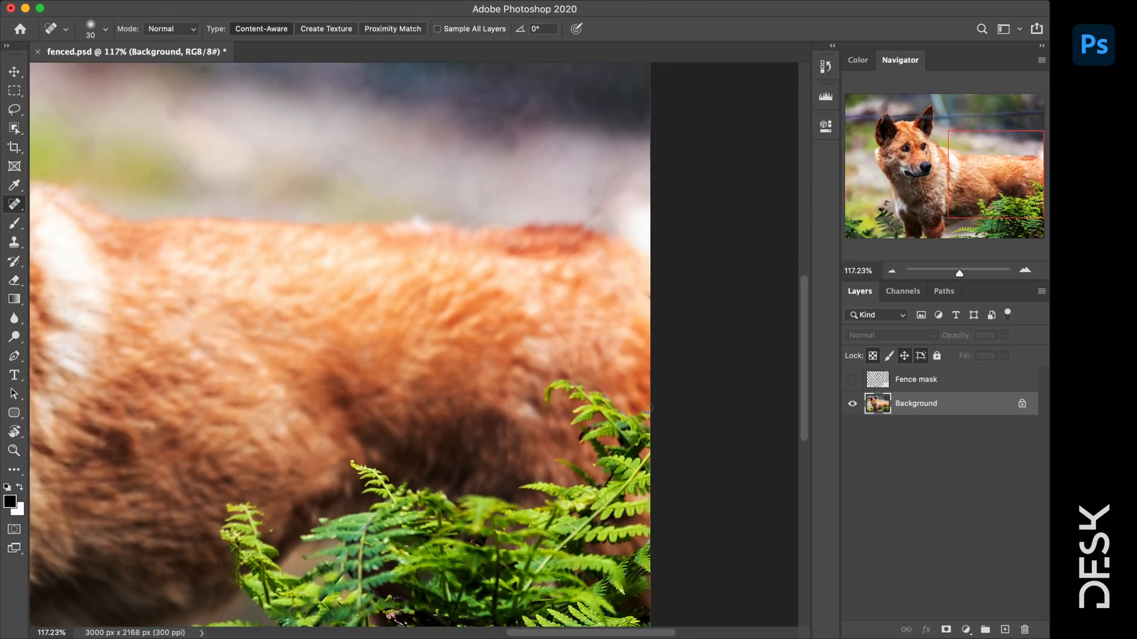
scroll(632, 408, up, 20)
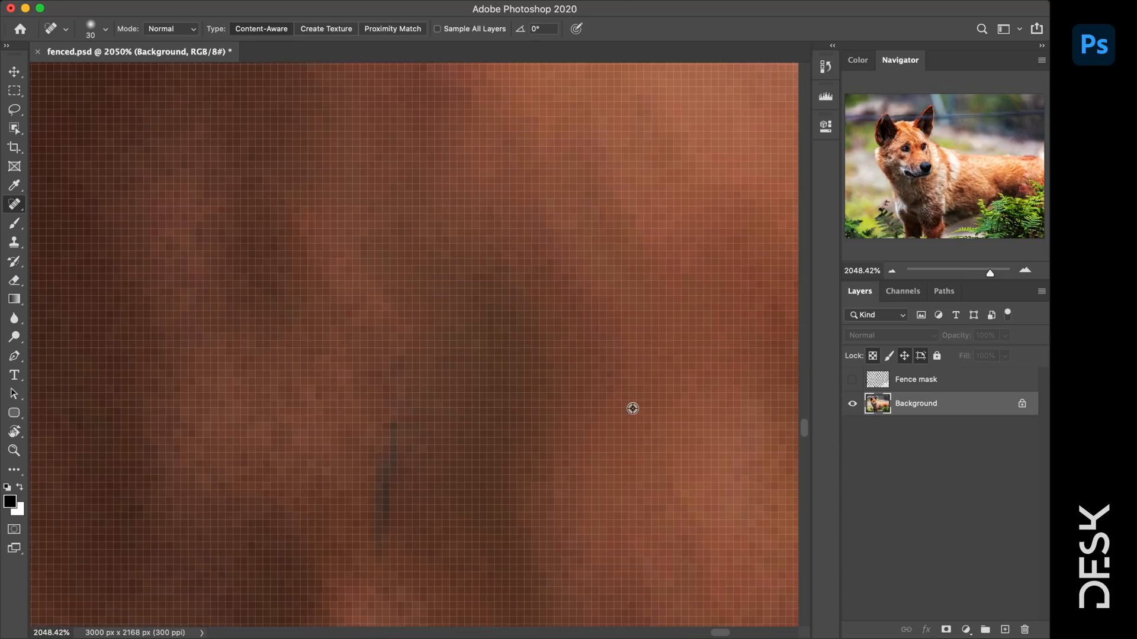
scroll(632, 408, down, 5)
scroll(632, 408, down, 4)
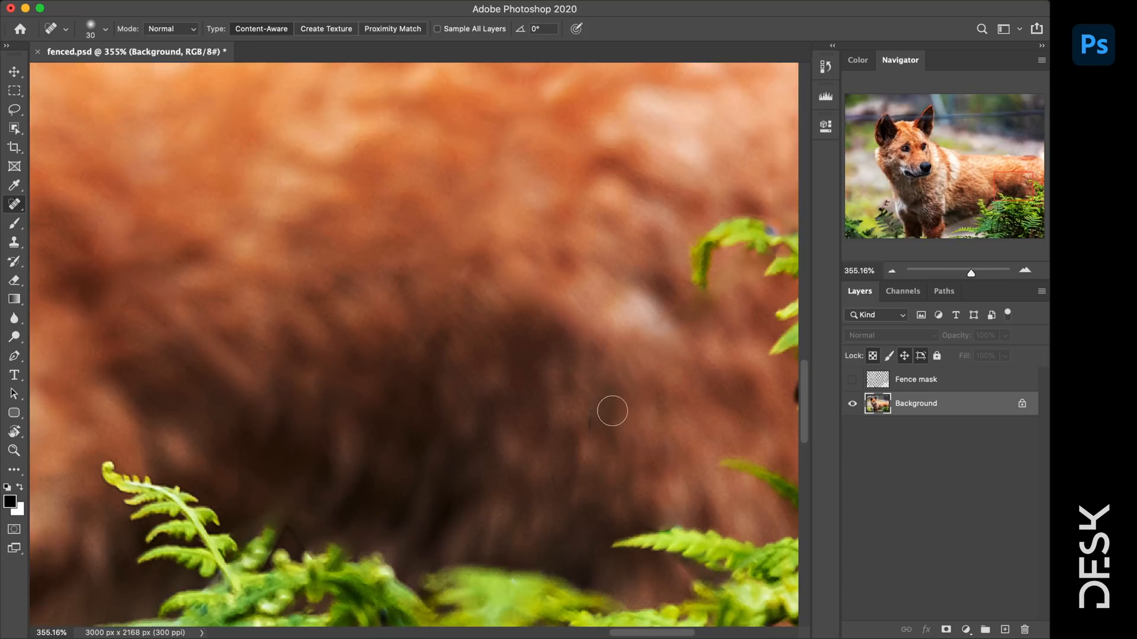
drag(592, 407, 558, 487)
drag(575, 389, 353, 450)
drag(626, 335, 629, 102)
drag(631, 185, 674, 319)
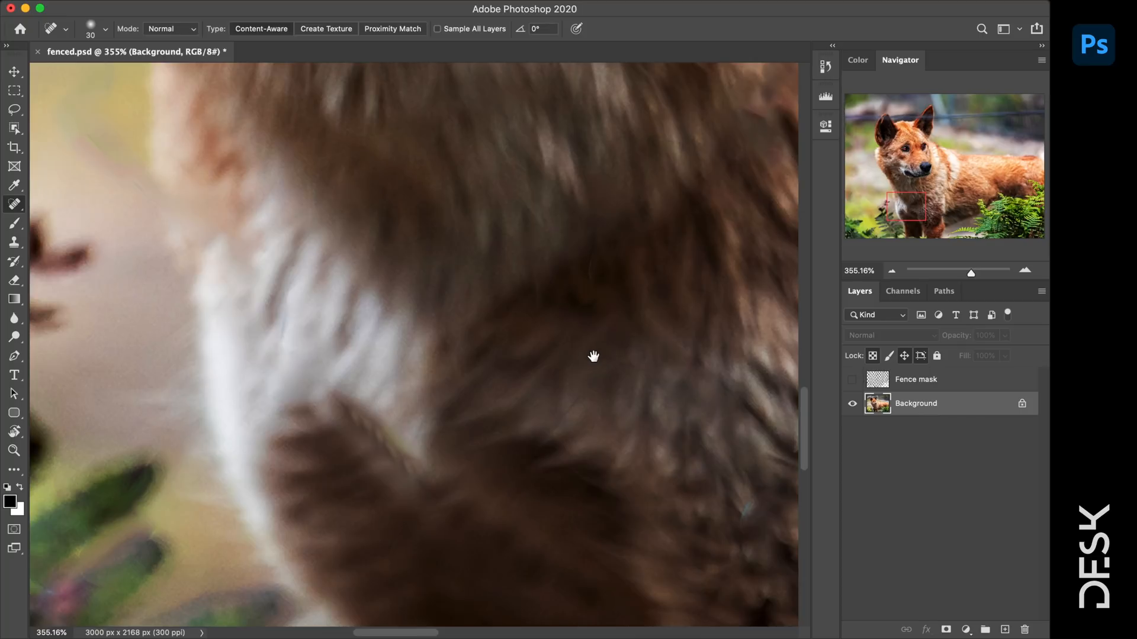
drag(594, 356, 581, 594)
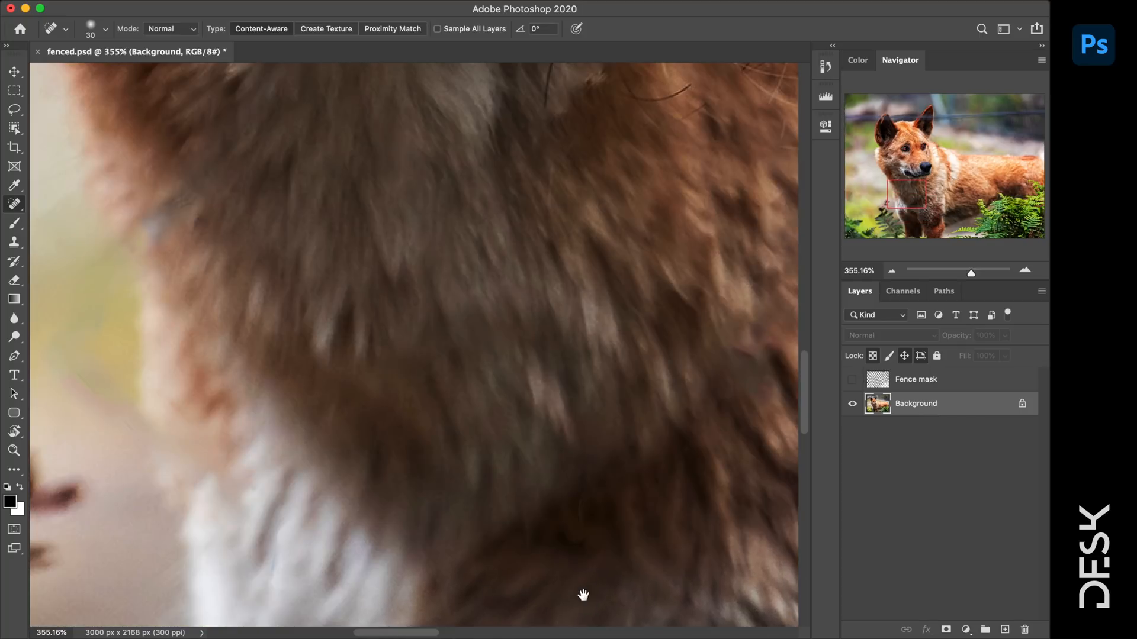
drag(522, 362, 507, 565)
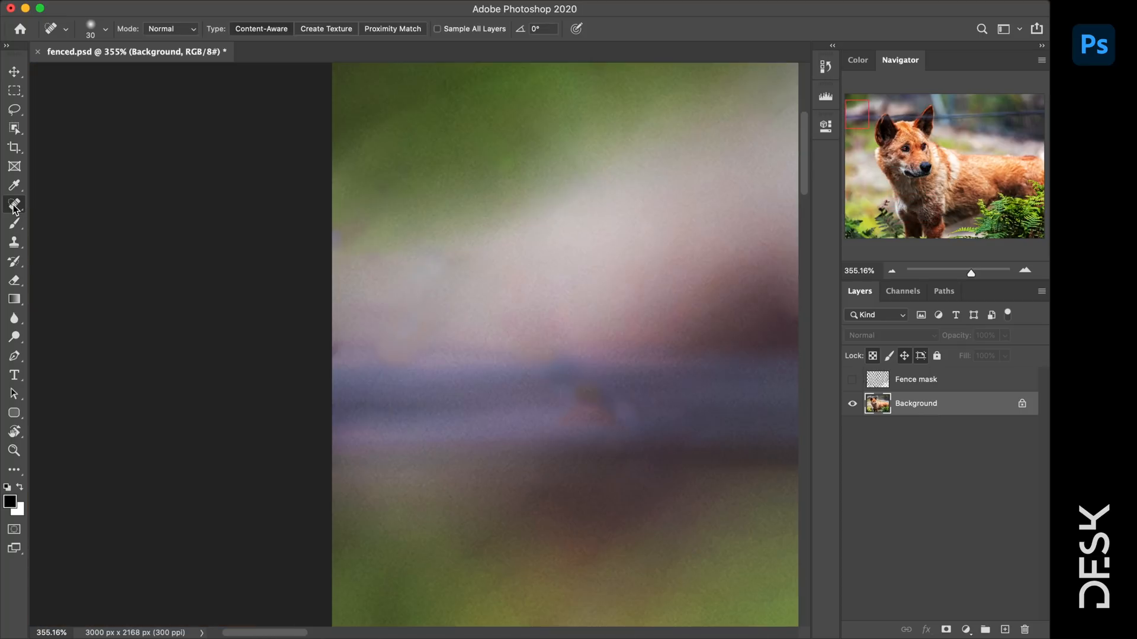
- With an 80-px Clone Stamp, sample the purple bar and stamp over the orange blob
right_click(14, 204)
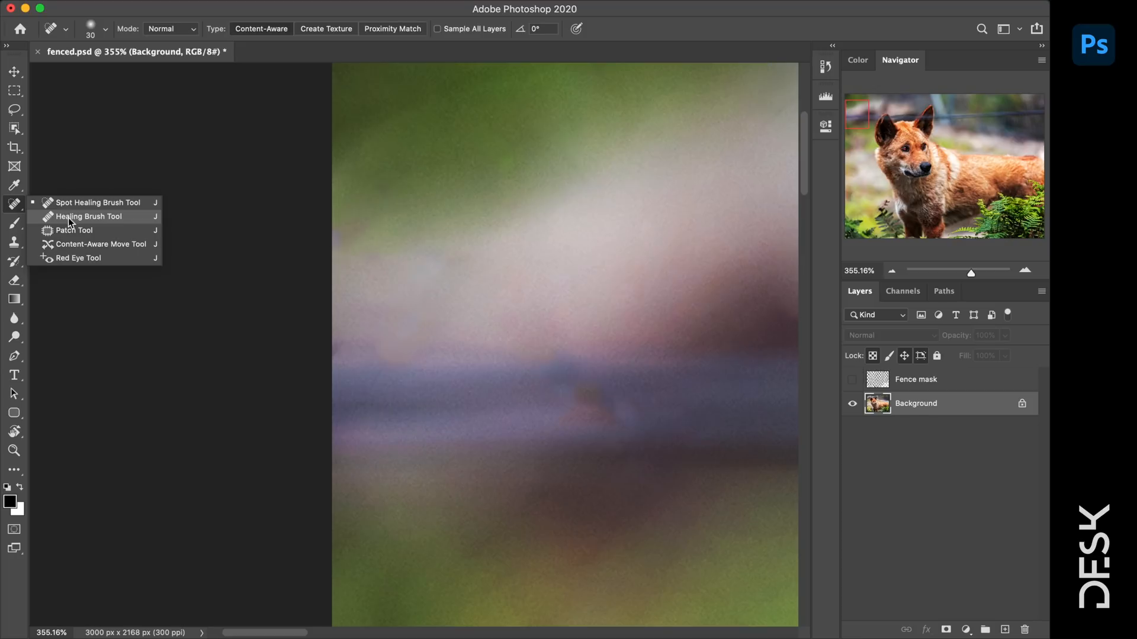
click(18, 243)
key(bracketleft)
key(bracketleft)
key(bracketleft)
key(bracketleft)
key(bracketleft)
key(bracketleft)
key(bracketleft)
key(bracketleft)
key(bracketleft)
key(bracketleft)
key(bracketleft)
key(bracketleft)
key(bracketleft)
key(bracketleft)
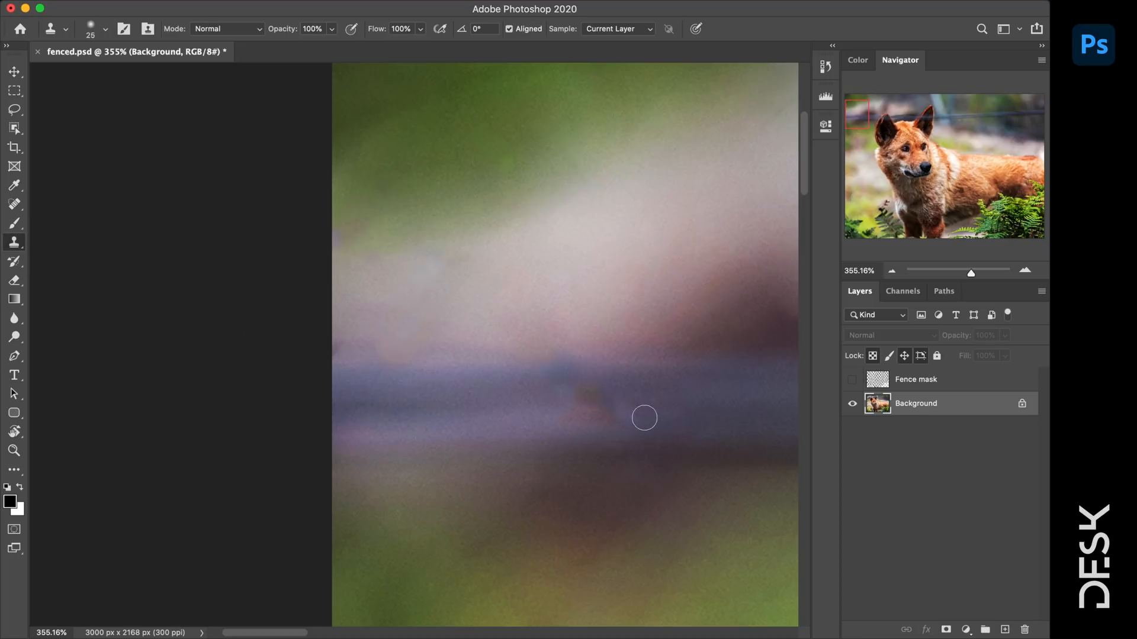
key(bracketright)
alt+click(680, 411)
click(599, 414)
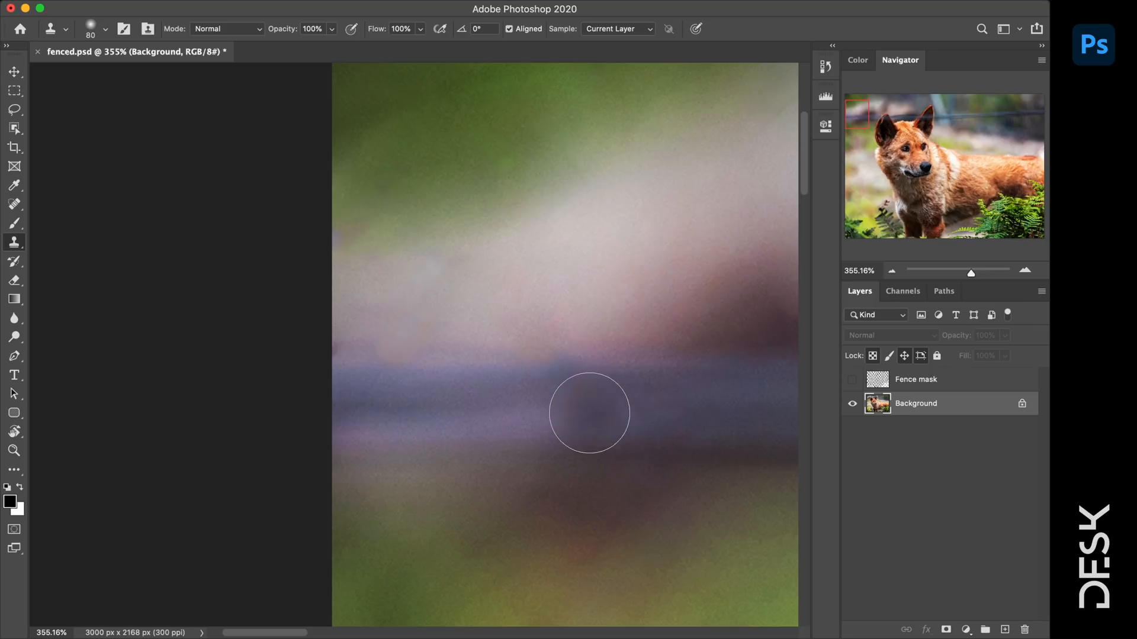
- Zoom out to 200% to show the dingo's head
key(z)
alt+click(717, 403)
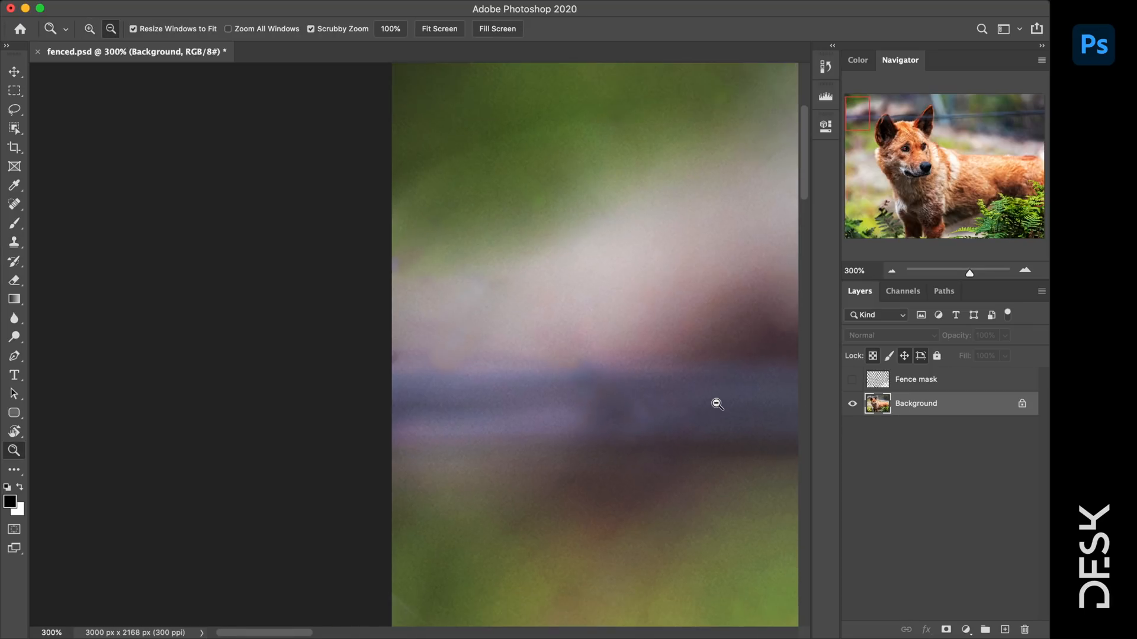
alt+click(716, 404)
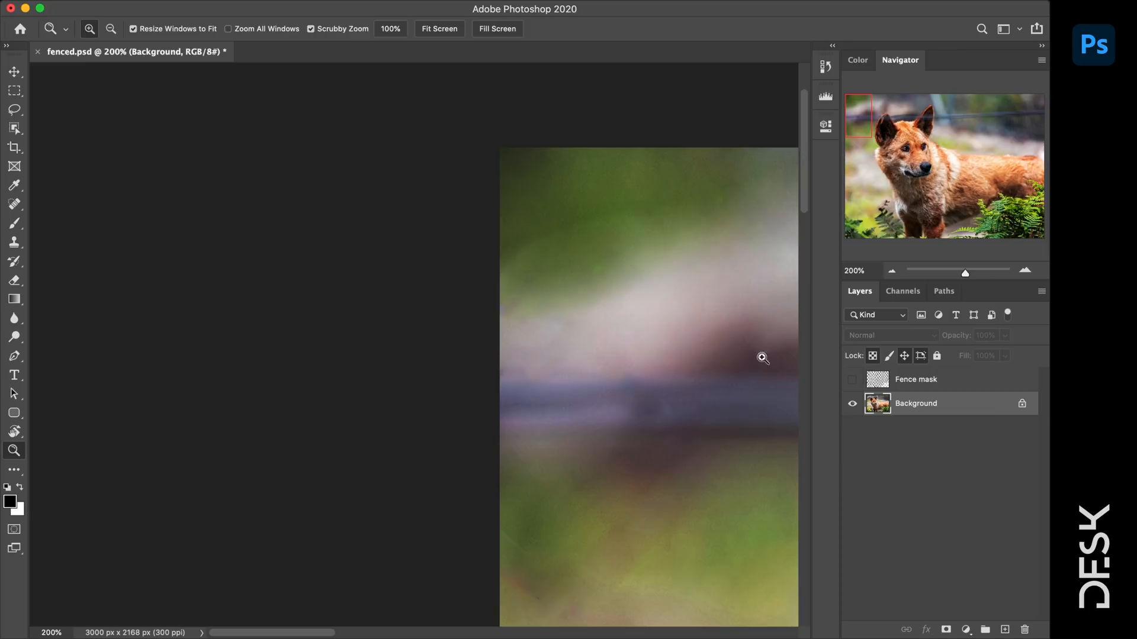
drag(965, 273, 960, 274)
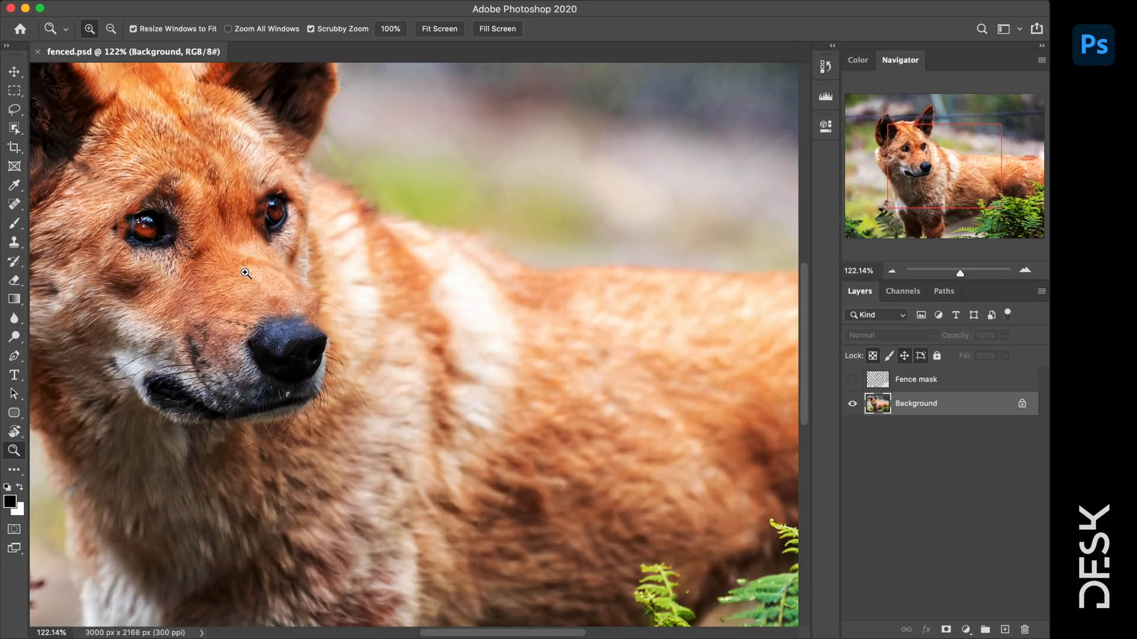
- Zoom into the dingo's face and spot-heal the white speck and wire remnant near the nose
drag(98, 253, 137, 264)
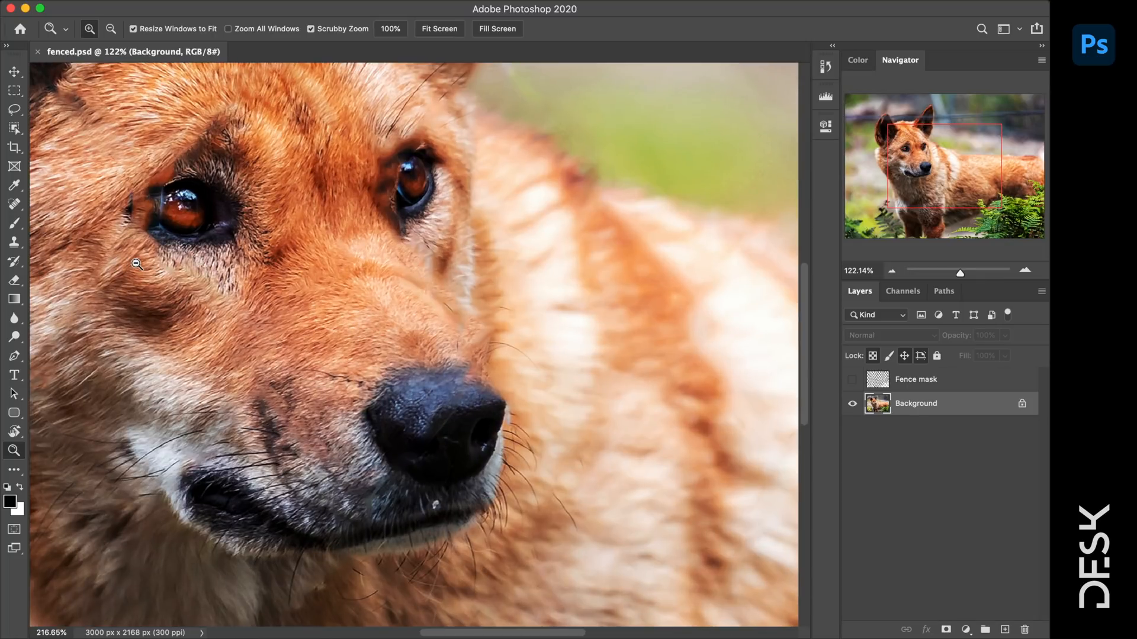
drag(391, 317, 529, 345)
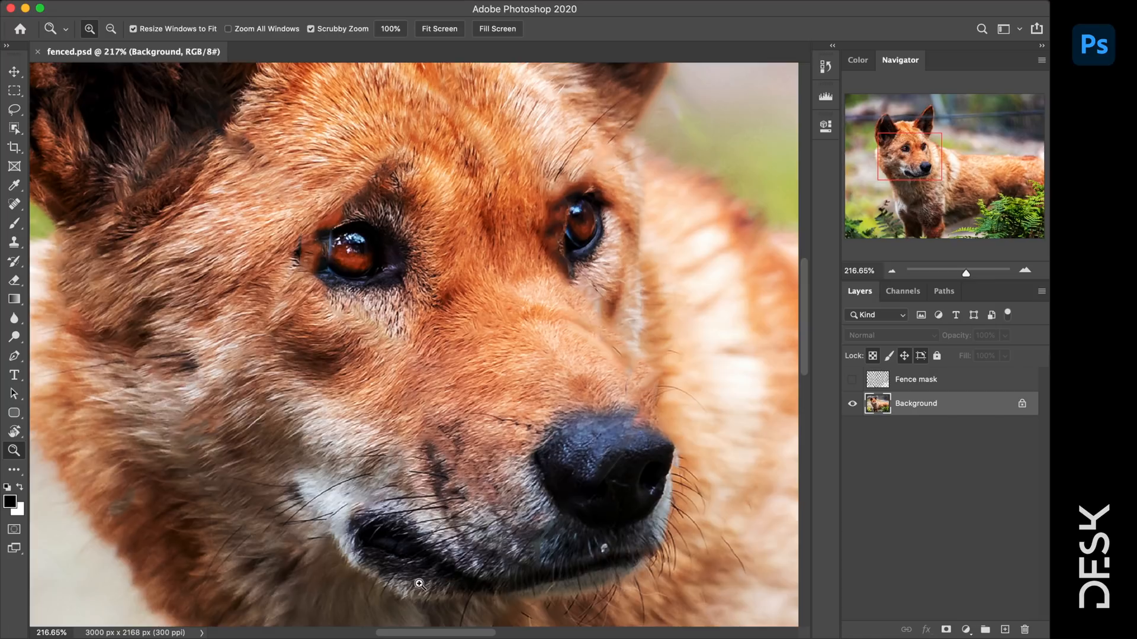
click(15, 204)
click(604, 548)
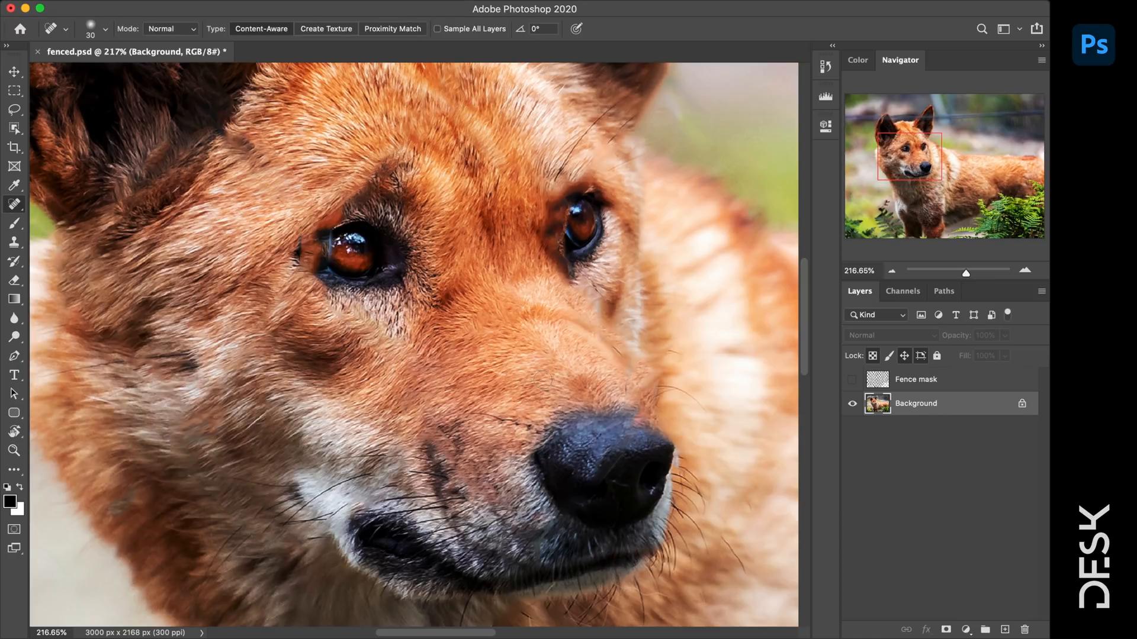
mouse_move(559, 315)
mouse_down()
mouse_move(618, 356)
mouse_move(593, 333)
mouse_up()
drag(638, 379, 629, 344)
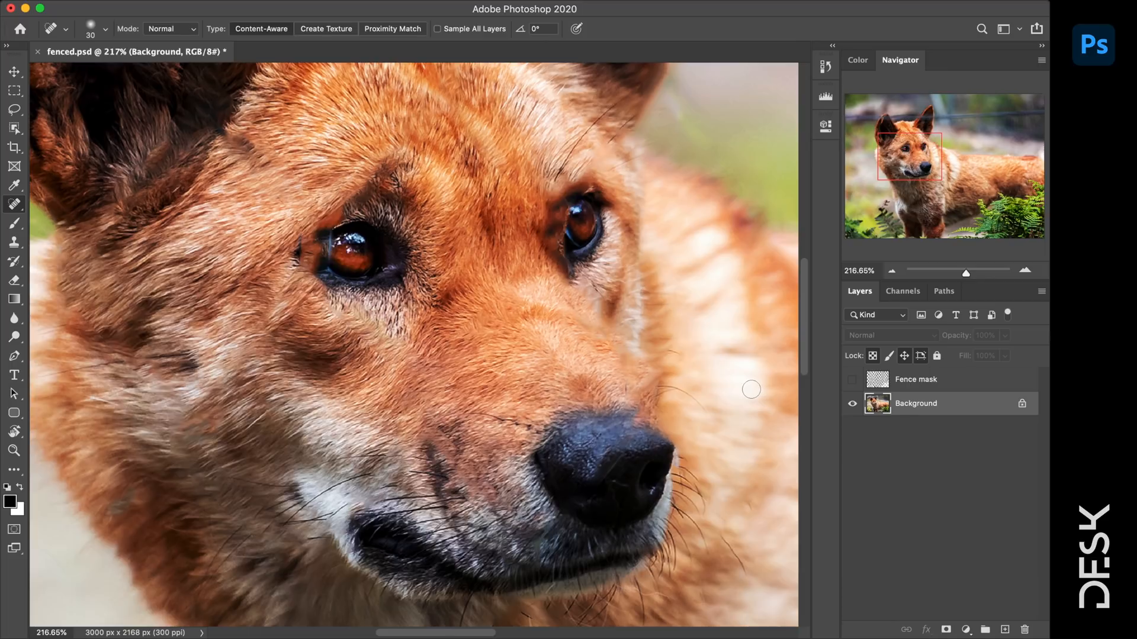
- Zoom to 300% on the dingo's left eye with the Spot Healing Brush ready
key(super+space)
drag(352, 251, 407, 266)
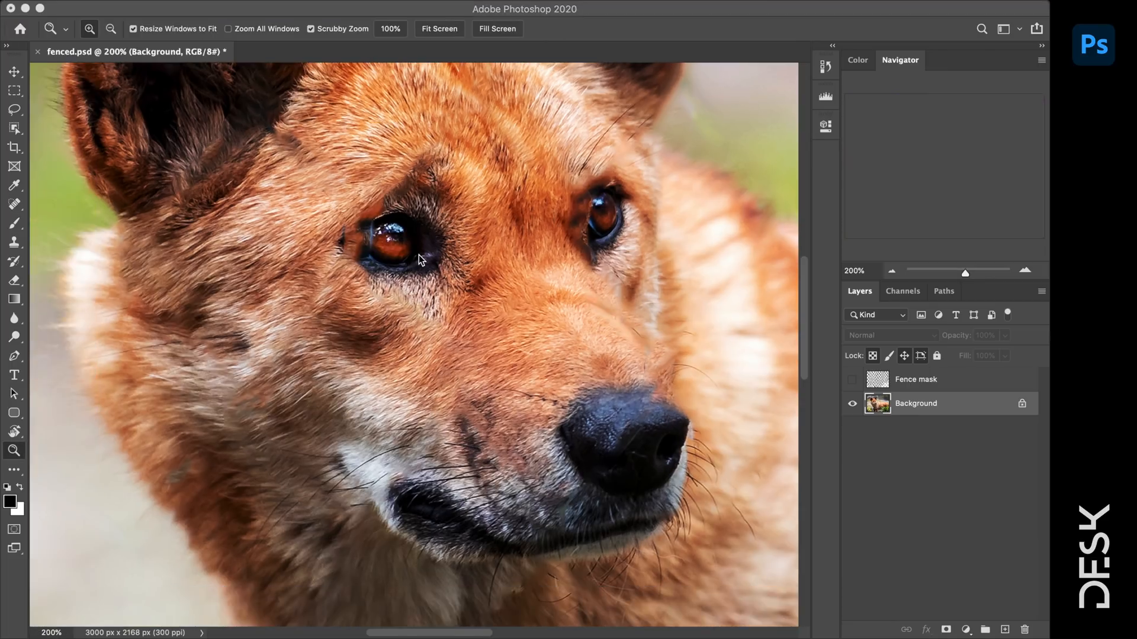
click(371, 232)
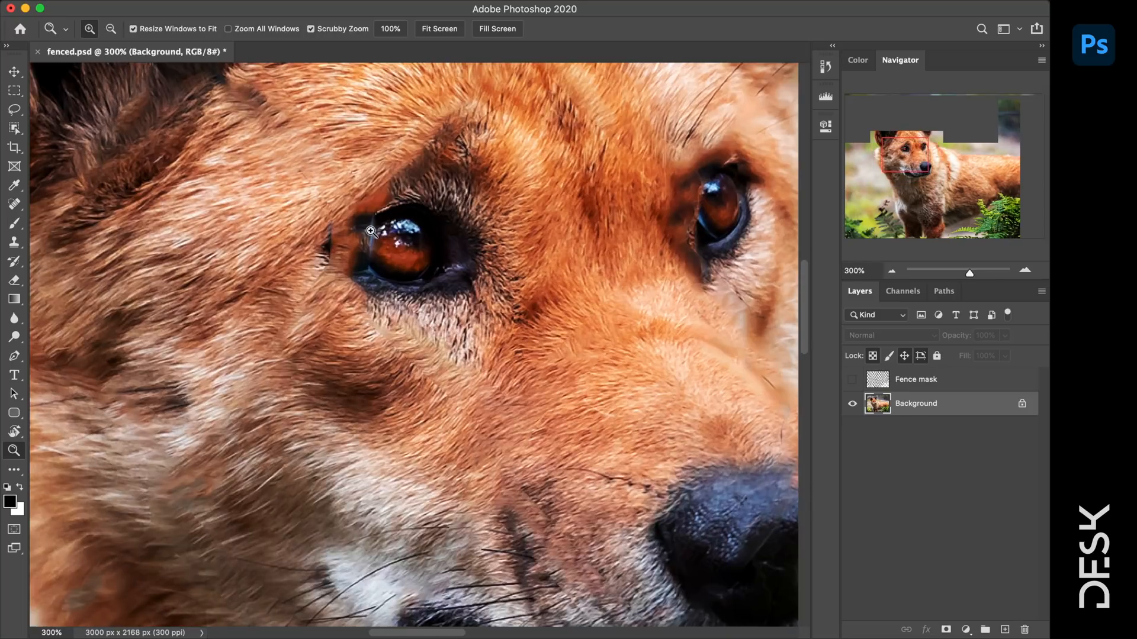
click(15, 204)
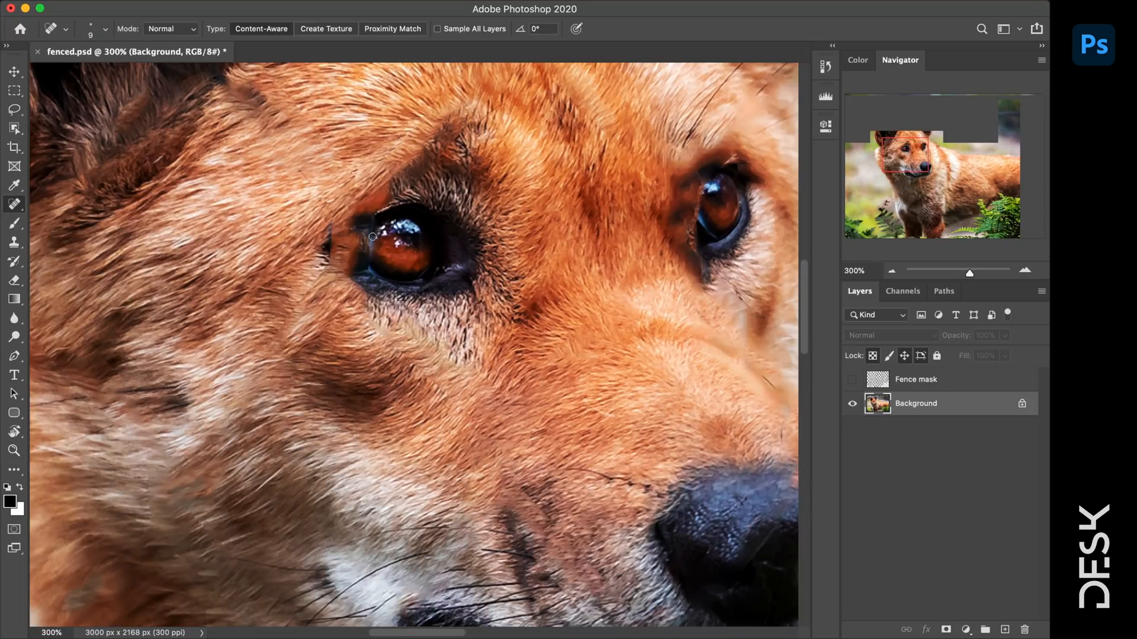
- Heal the dark patch along the left eye's edge
drag(371, 225, 373, 224)
key(o)
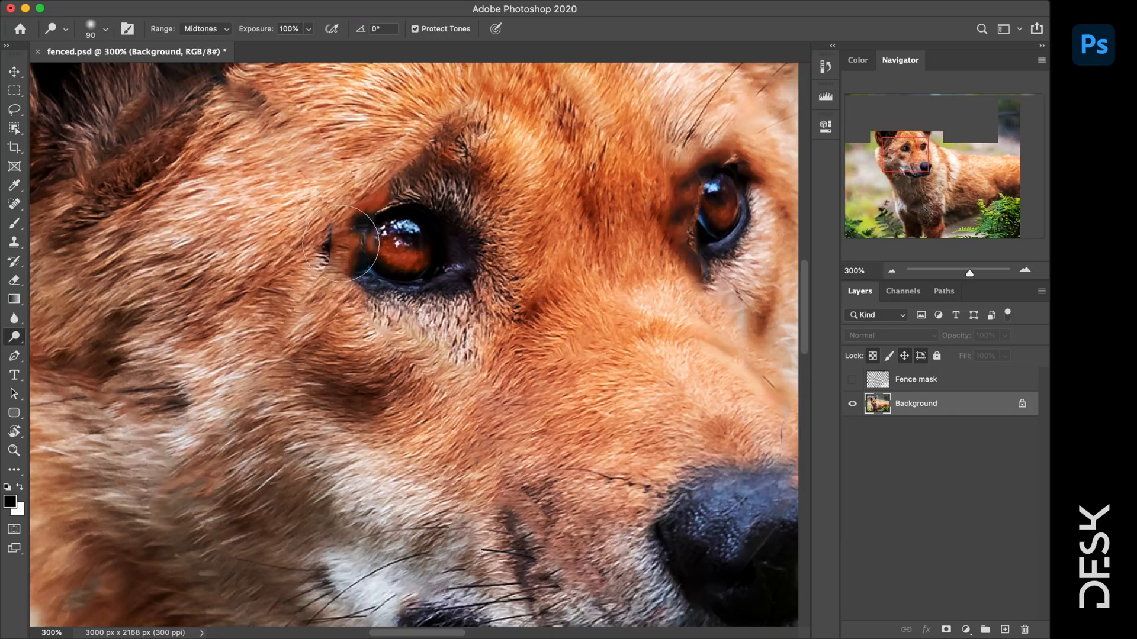
key(bracketleft)
key(bracketleft)
key(bracketleft)
key(bracketleft)
key(bracketleft)
key(bracketleft)
key(bracketleft)
key(bracketleft)
key(bracketleft)
key(bracketleft)
- With the Burn Tool at size 20, darken the iris edge, lower lid and both eye corners
right_click(14, 337)
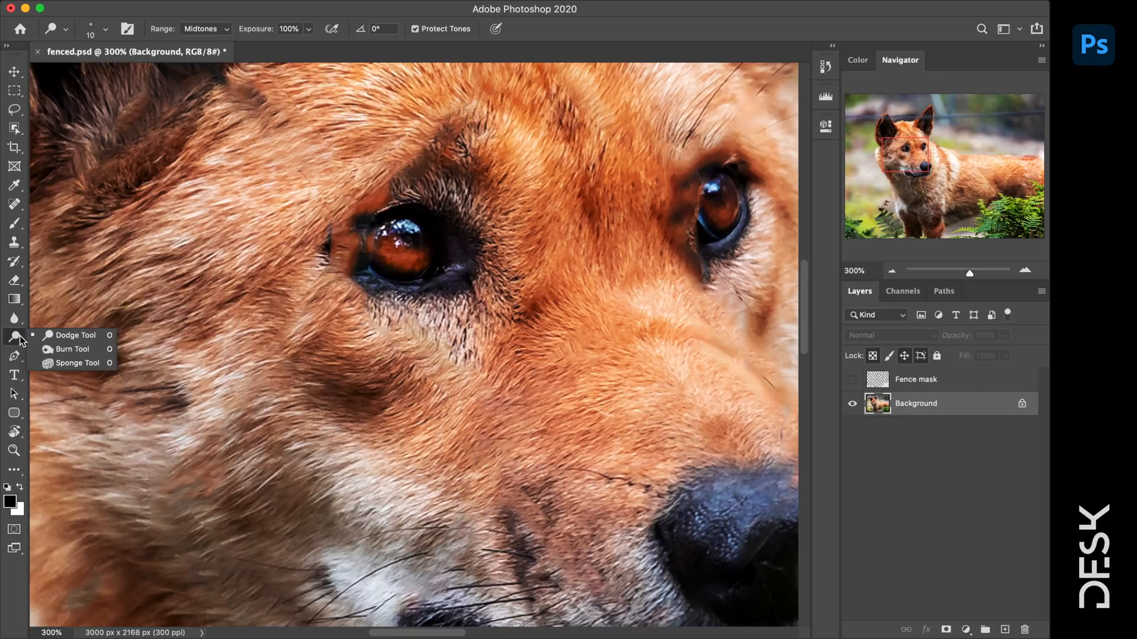
click(66, 348)
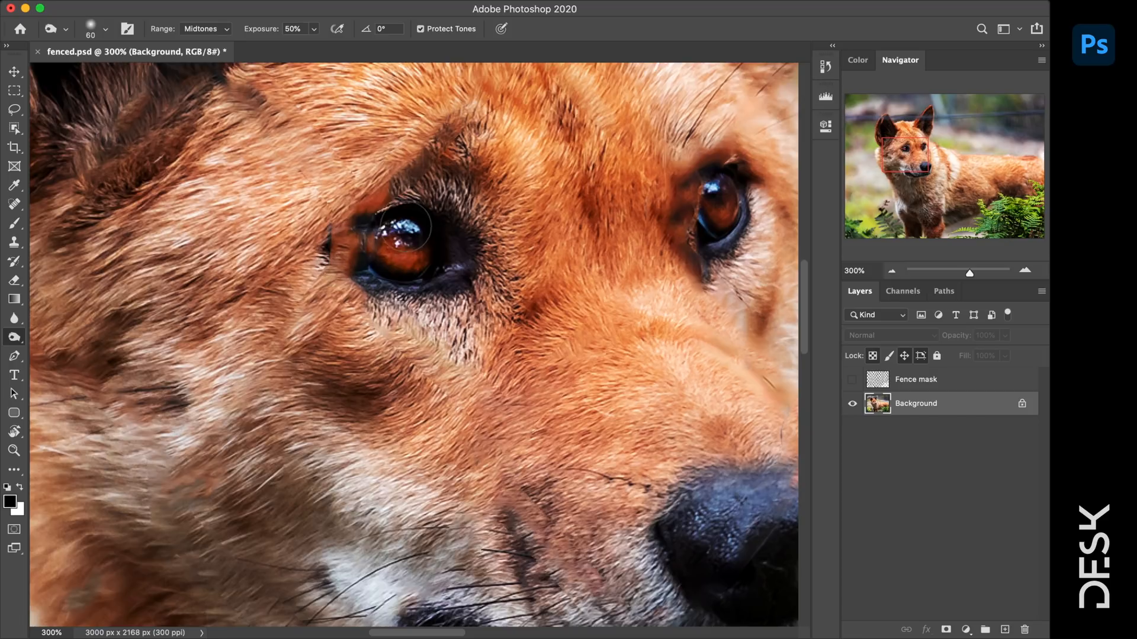
key(bracketleft)
key(bracketleft)
key(bracketleft)
key(bracketleft)
key(bracketleft)
key(bracketleft)
key(bracketleft)
key(bracketleft)
key(bracketleft)
mouse_move(372, 250)
mouse_down()
mouse_move(369, 270)
mouse_move(383, 273)
mouse_up()
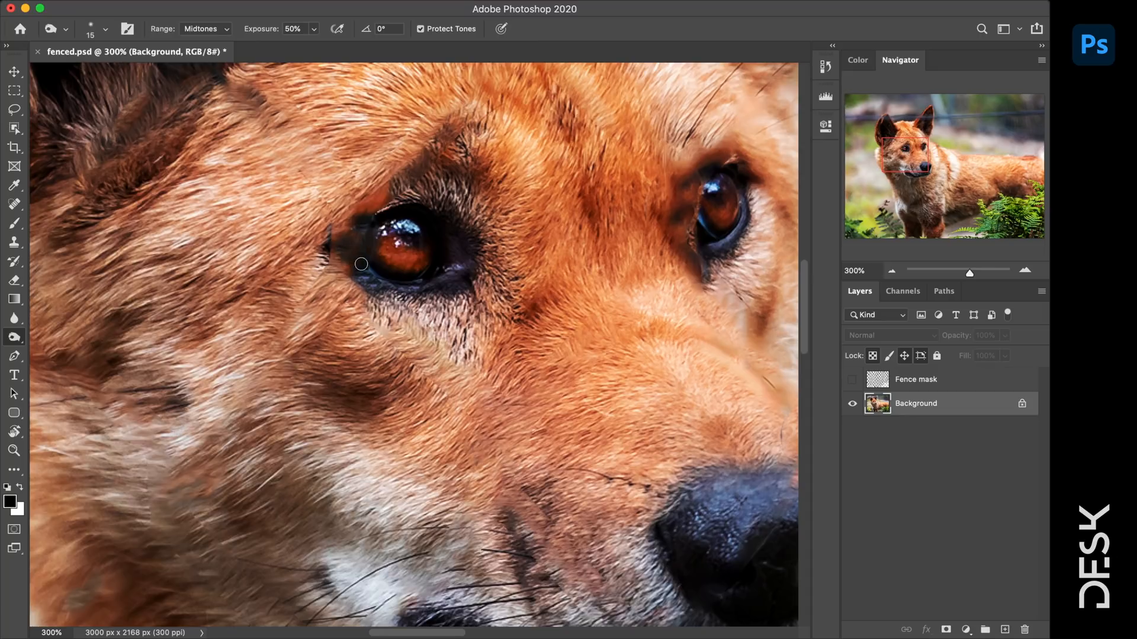
drag(361, 264, 335, 251)
mouse_move(376, 211)
mouse_down()
mouse_move(402, 203)
mouse_move(329, 251)
mouse_move(376, 284)
mouse_up()
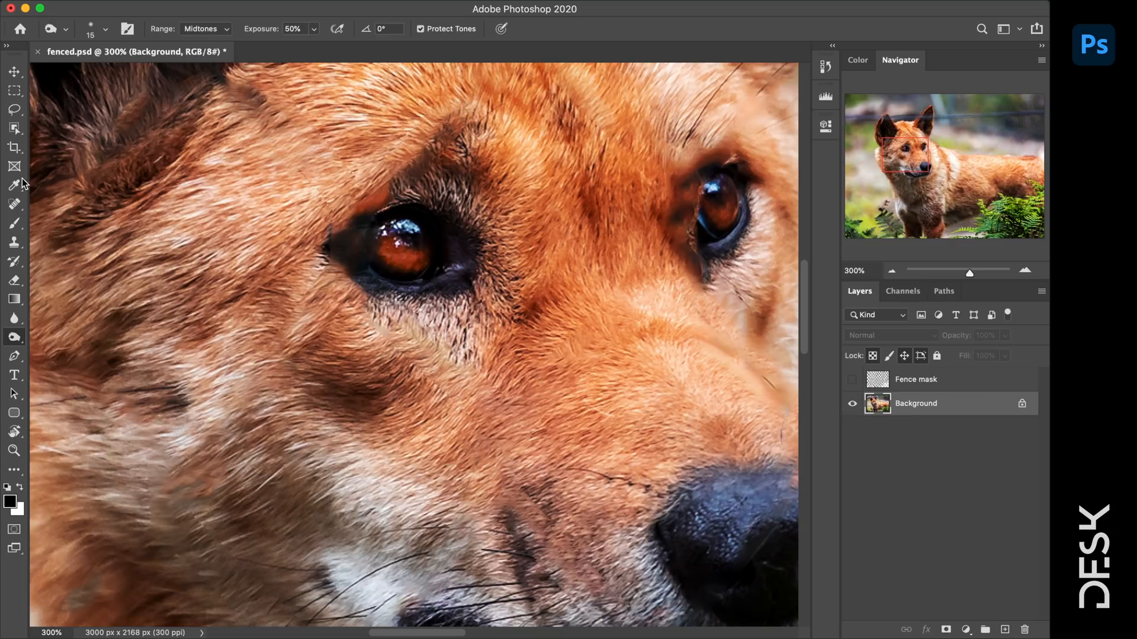
- Set the Clone Stamp to size 35 and sample fur beside the left eye as the source
click(16, 207)
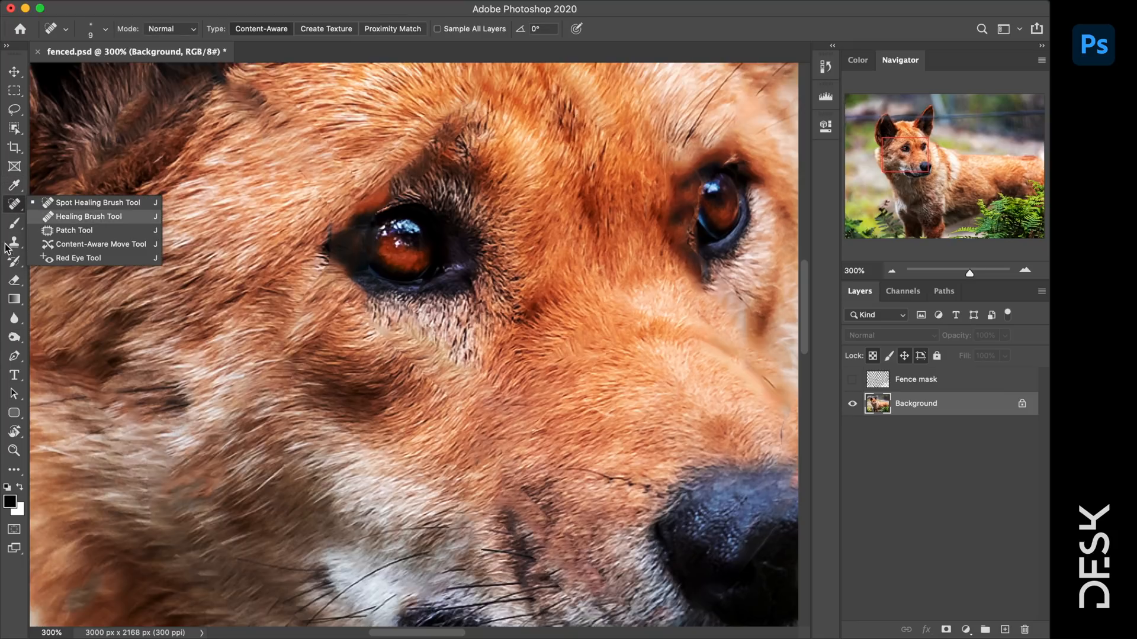
click(15, 243)
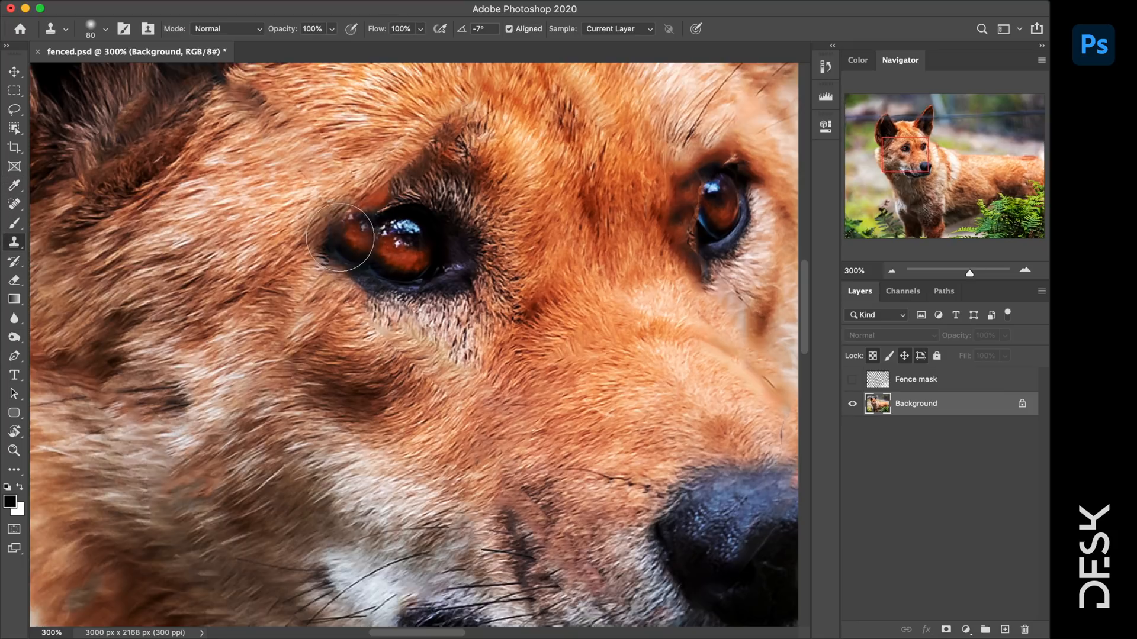
key(bracketleft)
key(bracketleft)
key(bracketleft)
key(bracketleft)
key(bracketleft)
key(bracketleft)
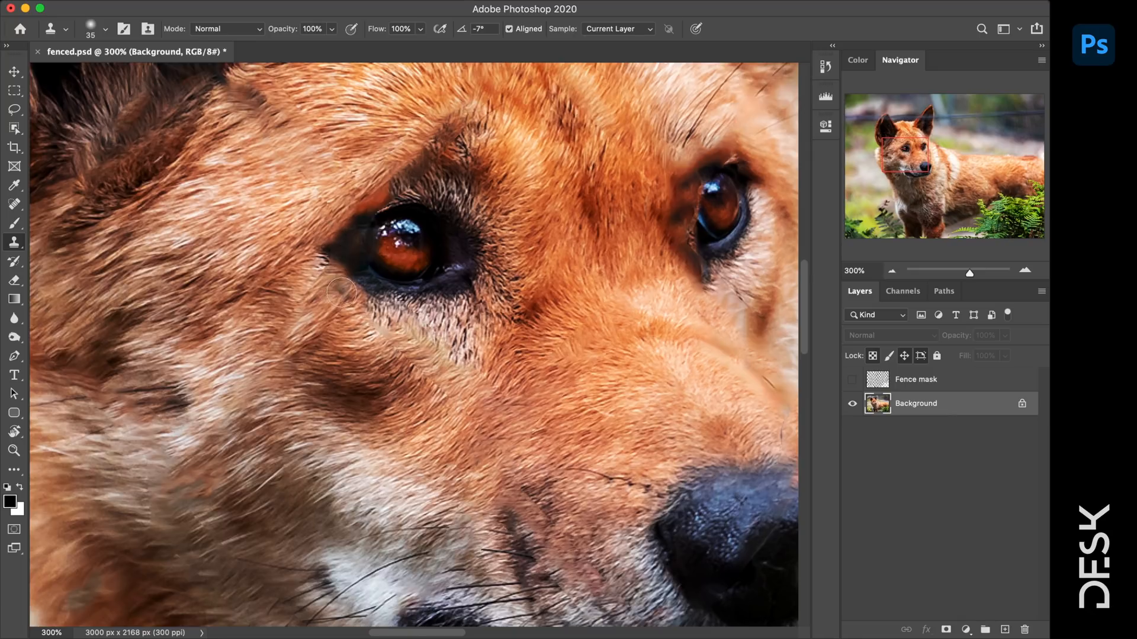
alt+click(332, 263)
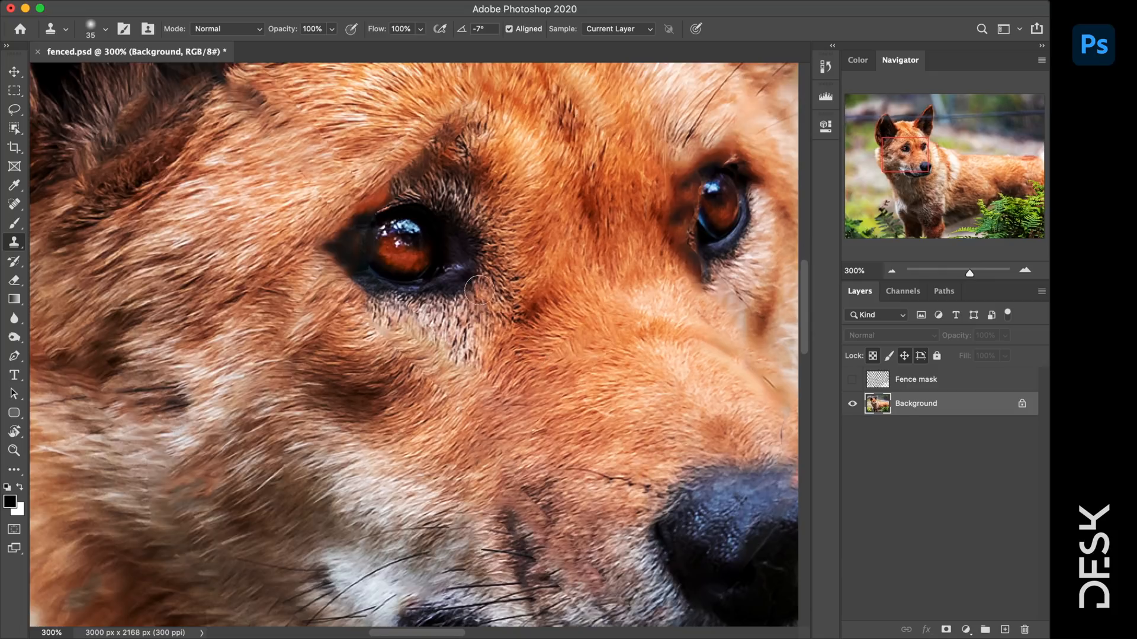
- Lasso the fur above the eye's inner corner and copy it to a new layer
key(l)
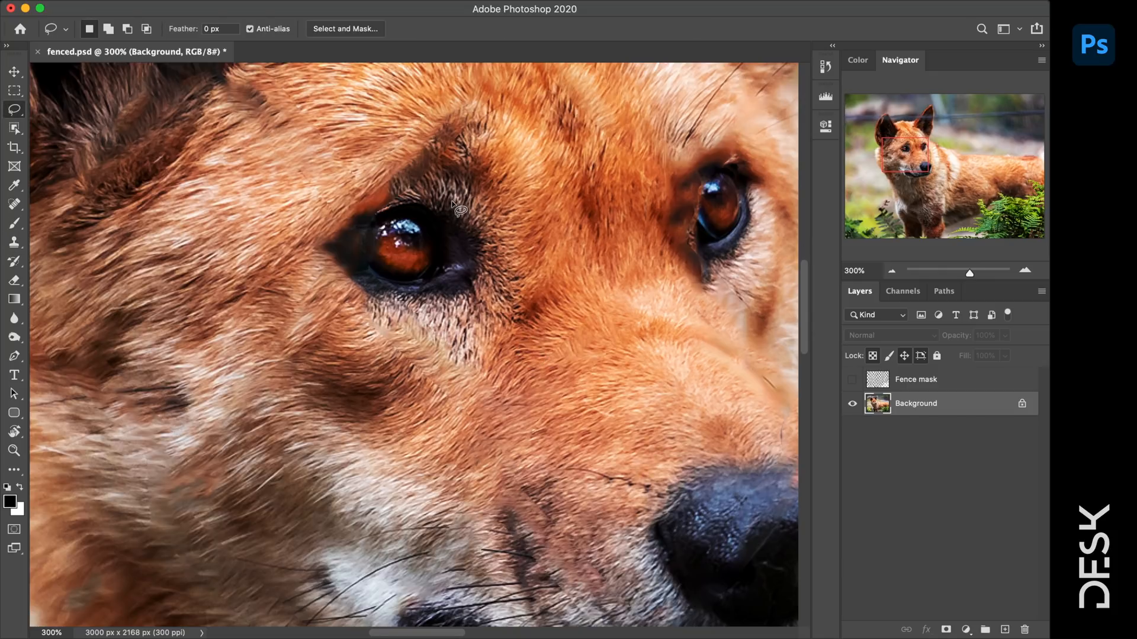
mouse_move(451, 200)
mouse_down()
mouse_move(436, 288)
mouse_move(445, 293)
mouse_move(511, 263)
mouse_move(480, 203)
mouse_up()
key(ctrl+j)
key(v)
- Flip the fur patch horizontally, rotate it, and move it over the left eye's corner
key(ctrl+t)
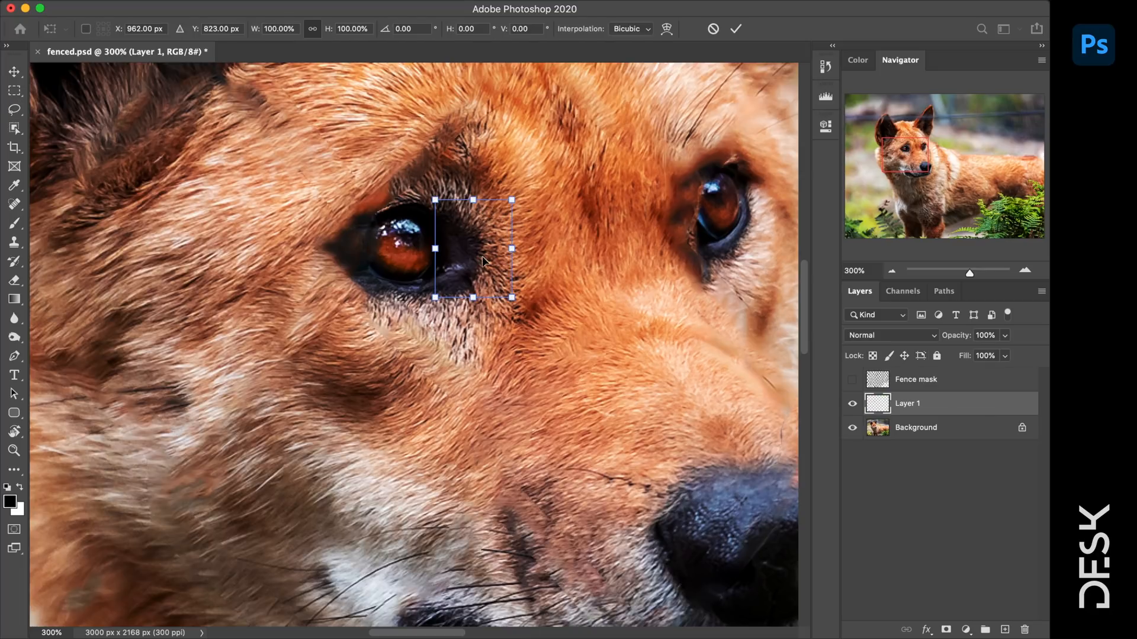
right_click(484, 255)
click(555, 505)
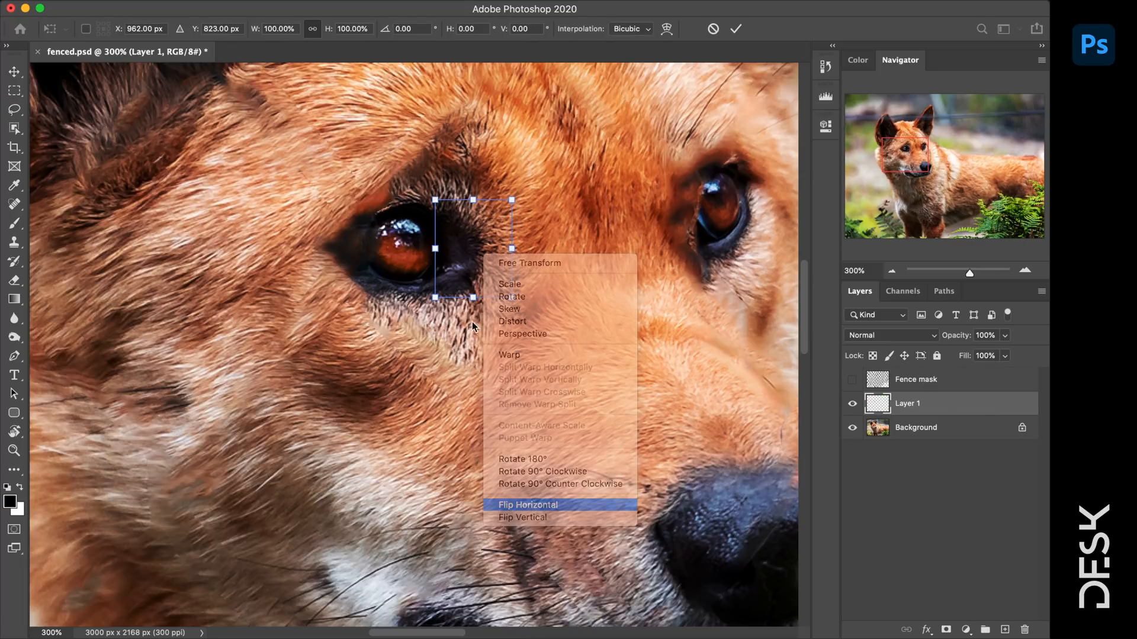
drag(552, 241, 569, 251)
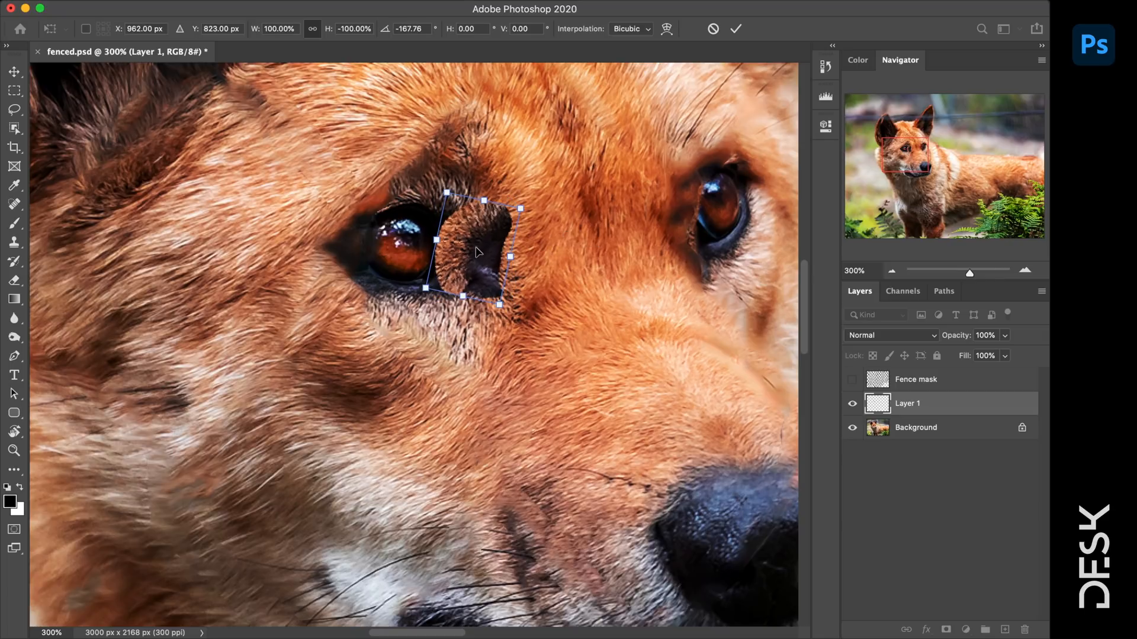
key(Return)
drag(467, 251, 350, 249)
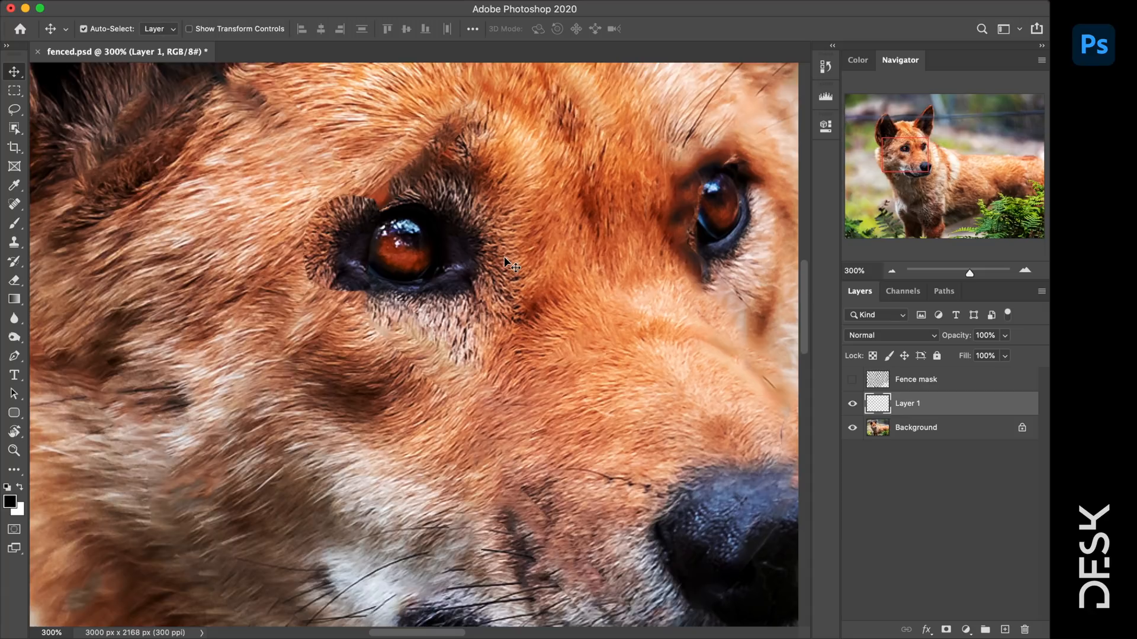
- Erase the patch's hard edges with a smaller eraser to blend it into the fur
key(e)
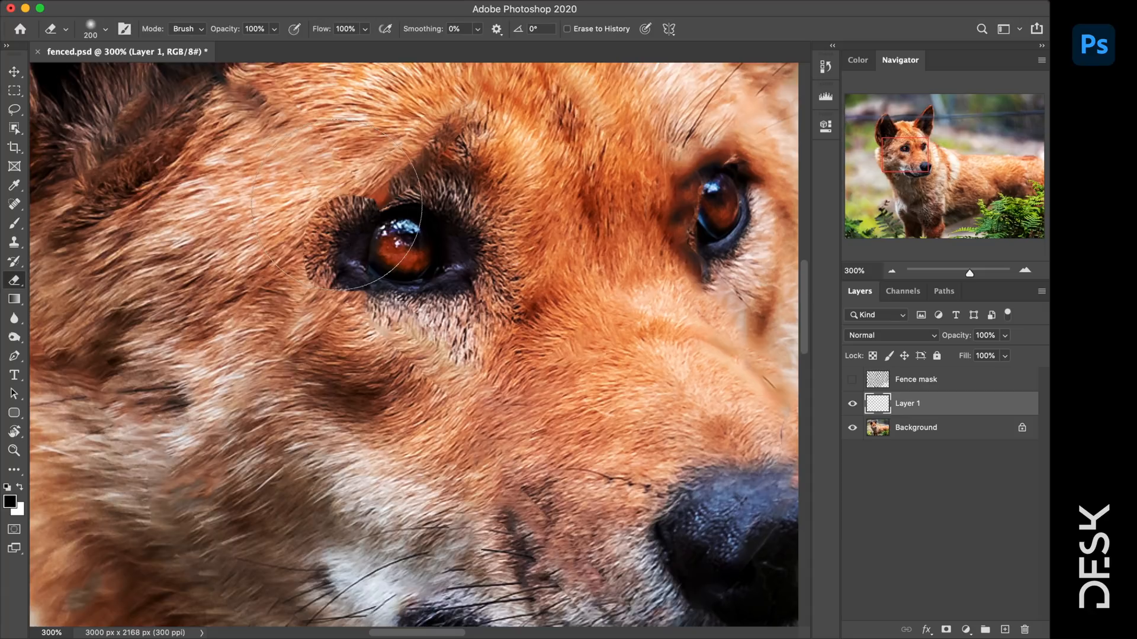
key(bracketleft)
key(bracketleft)
key(bracketleft)
key(bracketleft)
key(bracketleft)
key(bracketleft)
key(bracketleft)
key(bracketleft)
key(bracketleft)
mouse_move(335, 213)
mouse_down()
mouse_move(397, 166)
mouse_move(328, 206)
mouse_move(322, 184)
mouse_move(262, 210)
mouse_move(300, 214)
mouse_move(309, 299)
mouse_move(237, 250)
mouse_move(331, 275)
mouse_move(362, 310)
mouse_up()
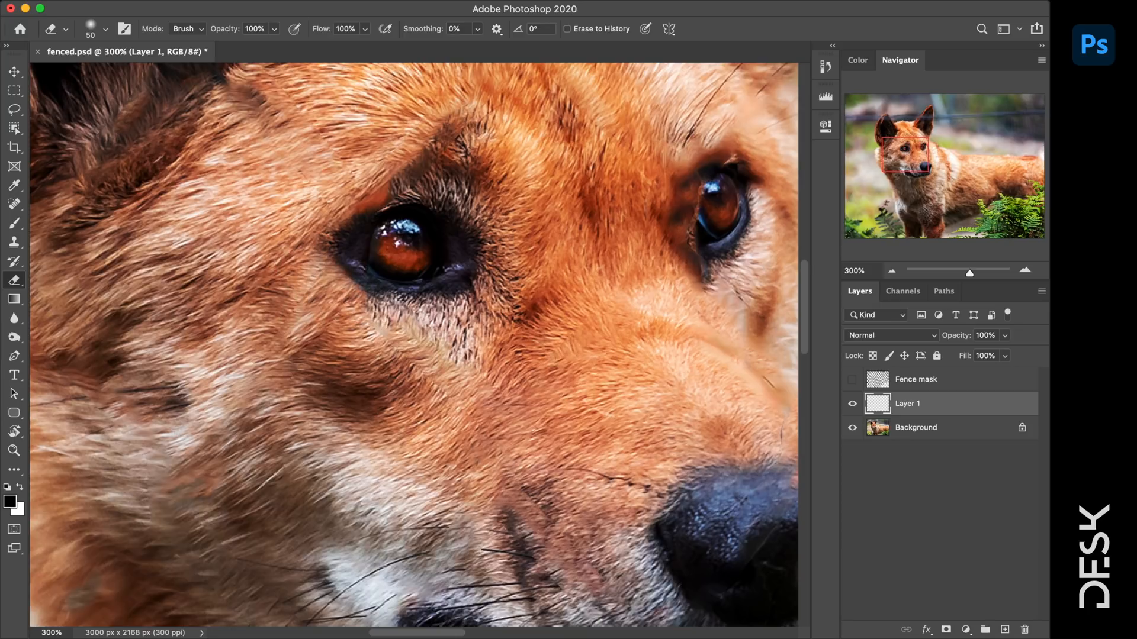
mouse_move(408, 257)
mouse_down()
mouse_move(386, 245)
mouse_move(417, 265)
mouse_move(394, 270)
mouse_up()
- Merge the fur patch layer down into the Background
key(z)
alt+click(557, 264)
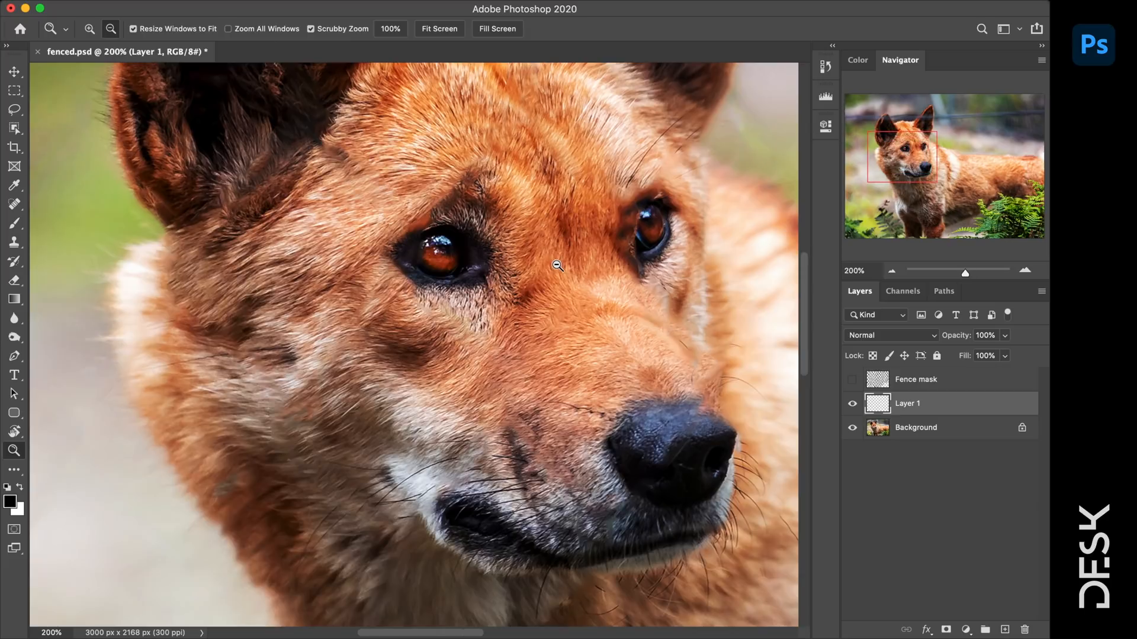
alt+click(557, 266)
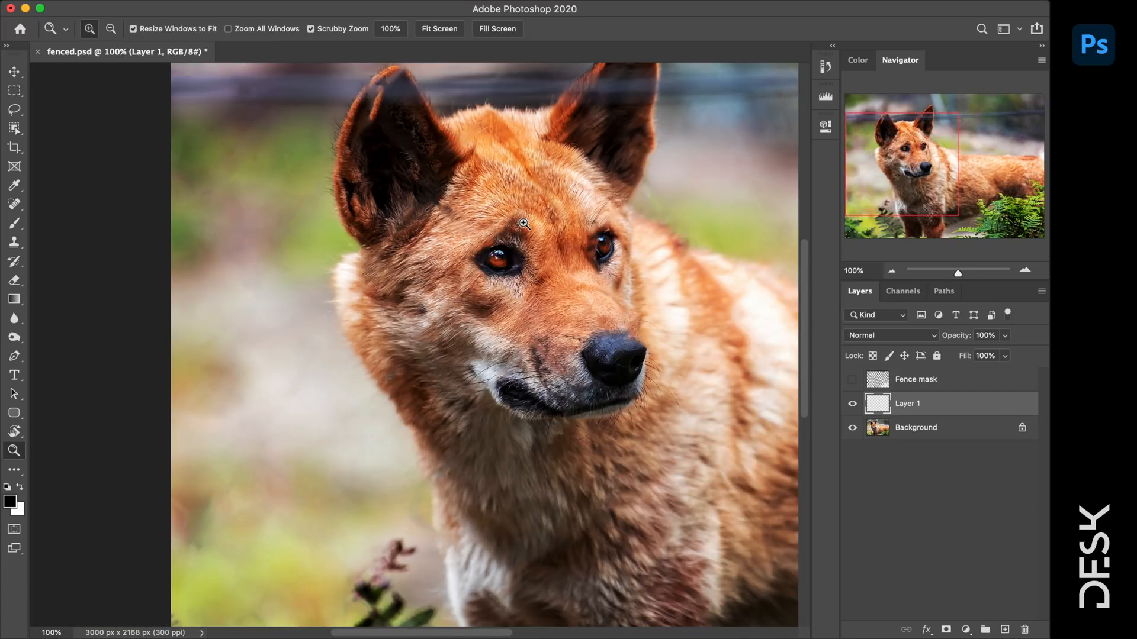
click(603, 224)
click(603, 224)
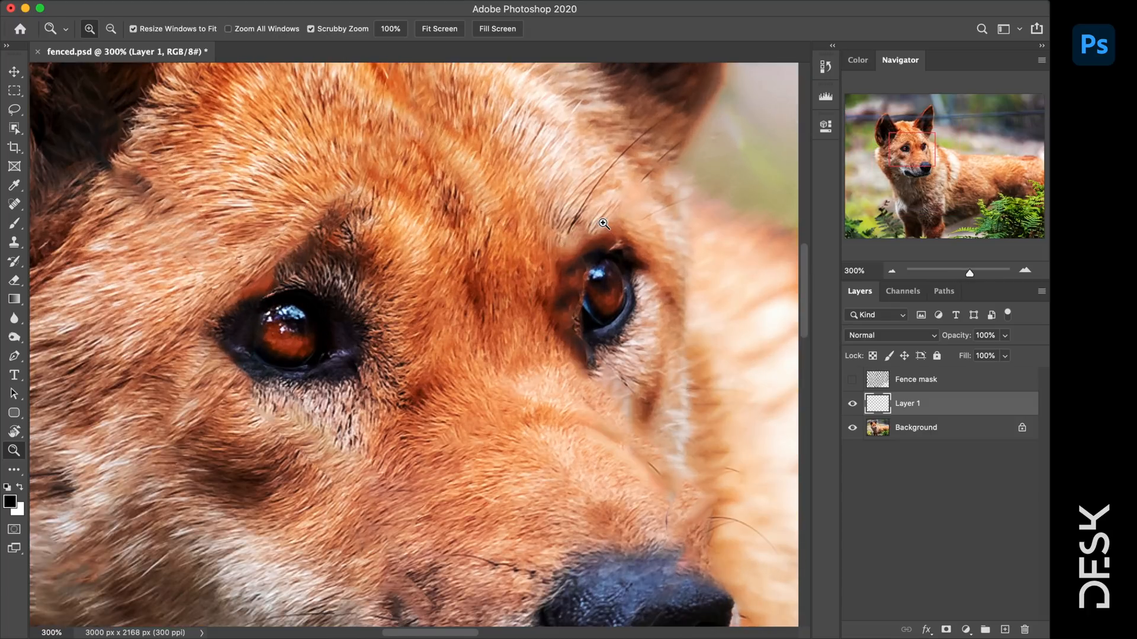
key(v)
right_click(964, 405)
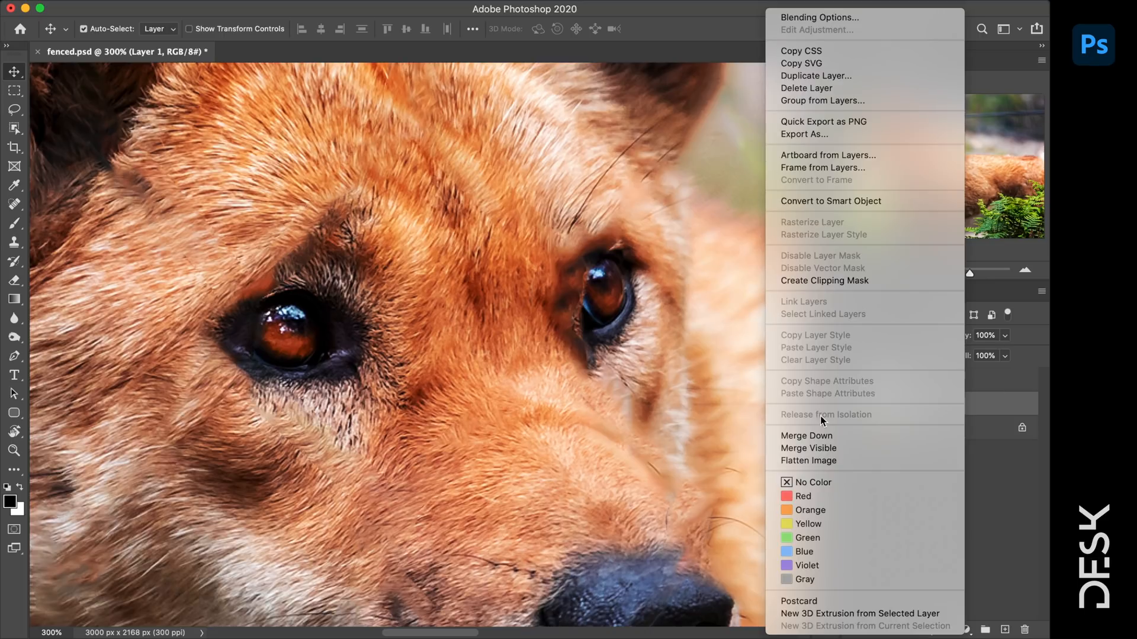
click(823, 436)
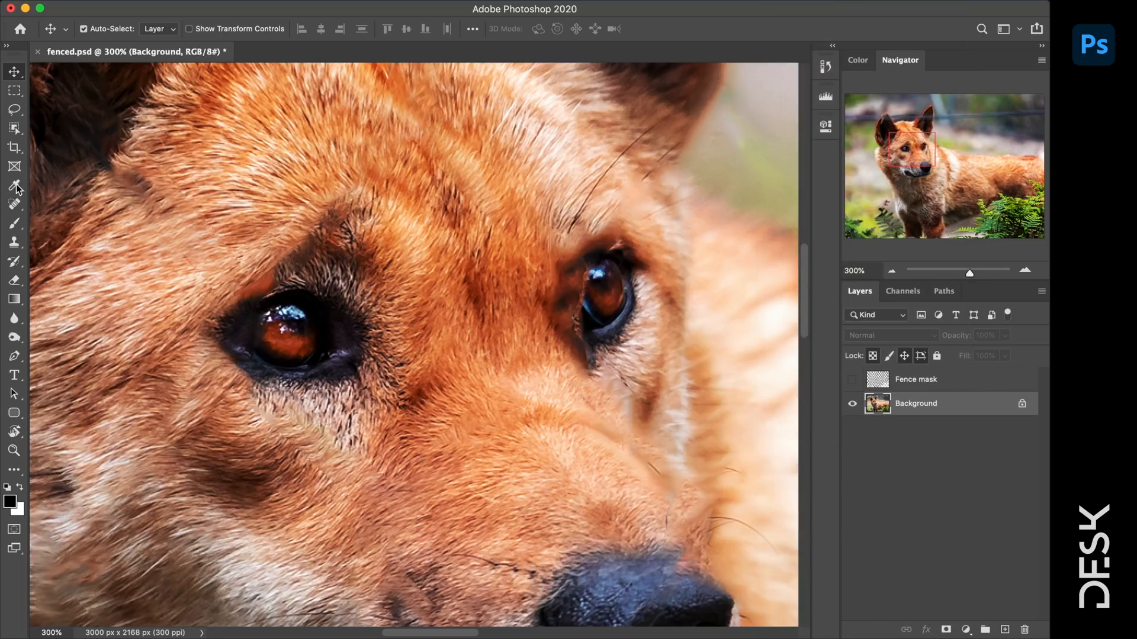
- Clone-stamp fur to rebuild the nose edge, extend the whiskers and repaint the cheek fur
click(15, 206)
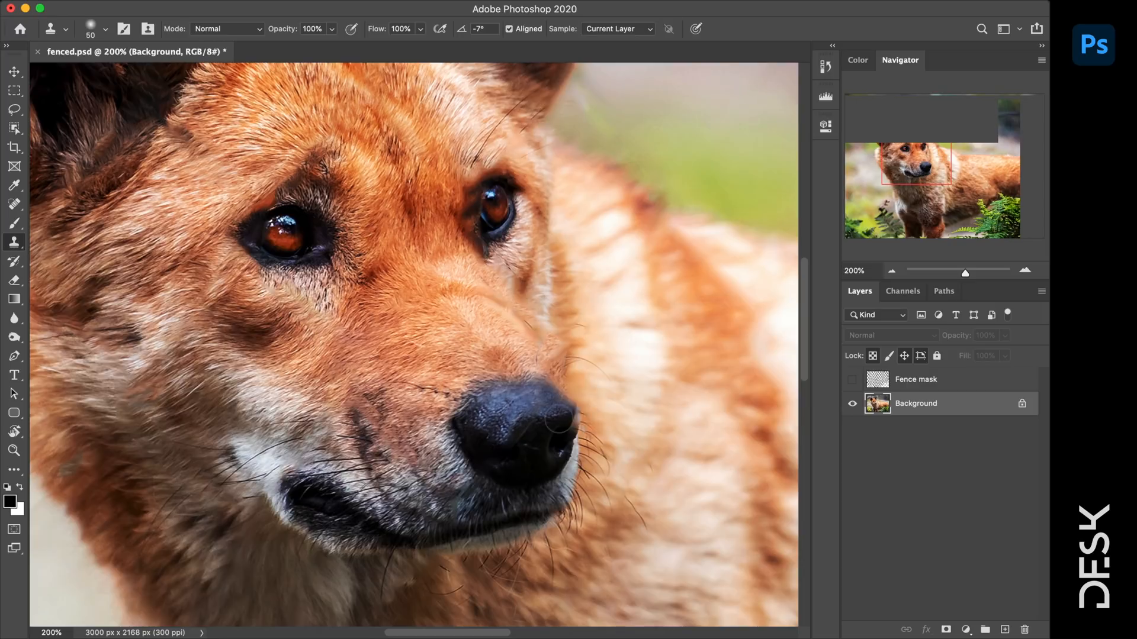
drag(558, 419, 573, 416)
drag(598, 458, 628, 499)
drag(516, 290, 524, 314)
drag(535, 113, 503, 148)
key(bracketright)
drag(542, 290, 548, 309)
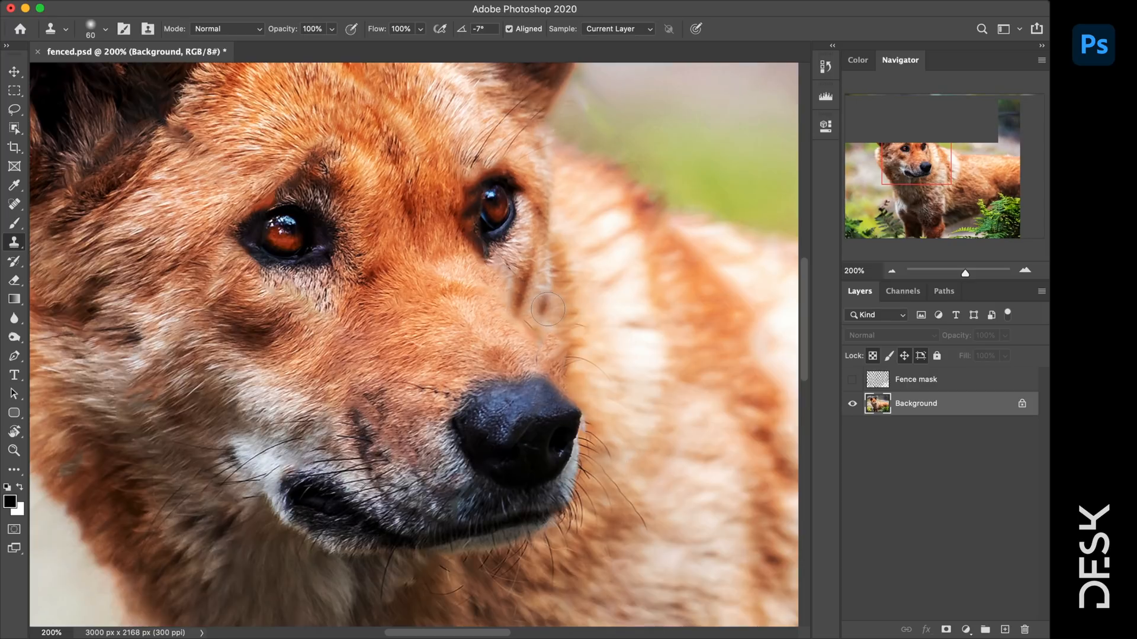
- Scroll and zoom in on the dingo's chin
scroll(541, 314, down, 4)
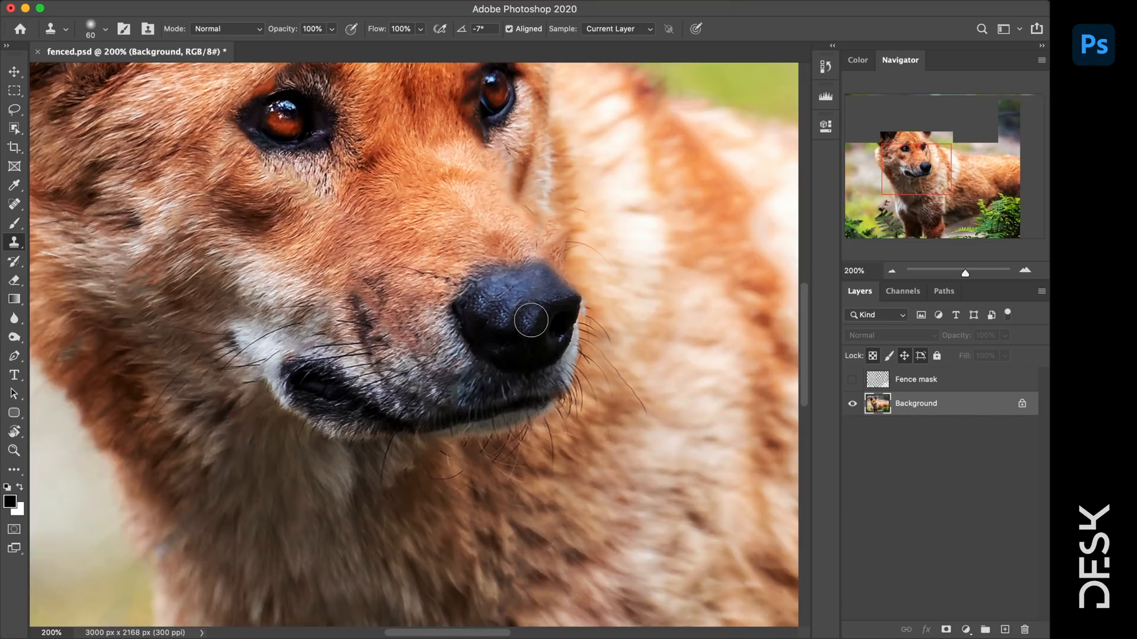
drag(497, 485, 556, 421)
key(z)
click(538, 415)
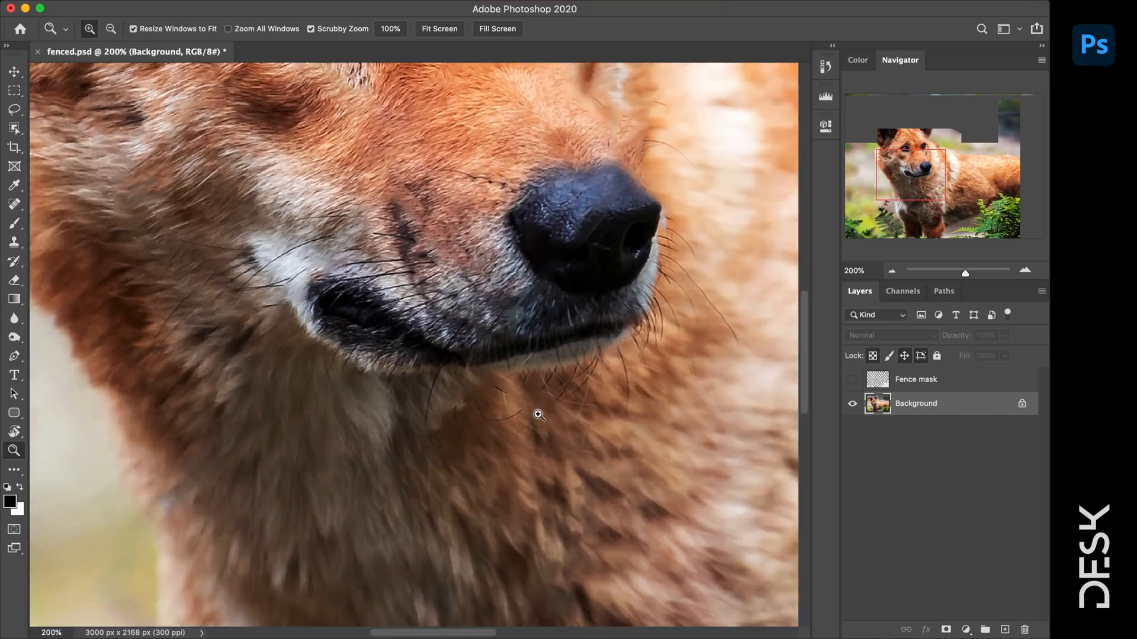
click(538, 415)
- On a new layer, pencil thin whisker strokes under the chin at 400%, then view at 100%
click(538, 415)
key(b)
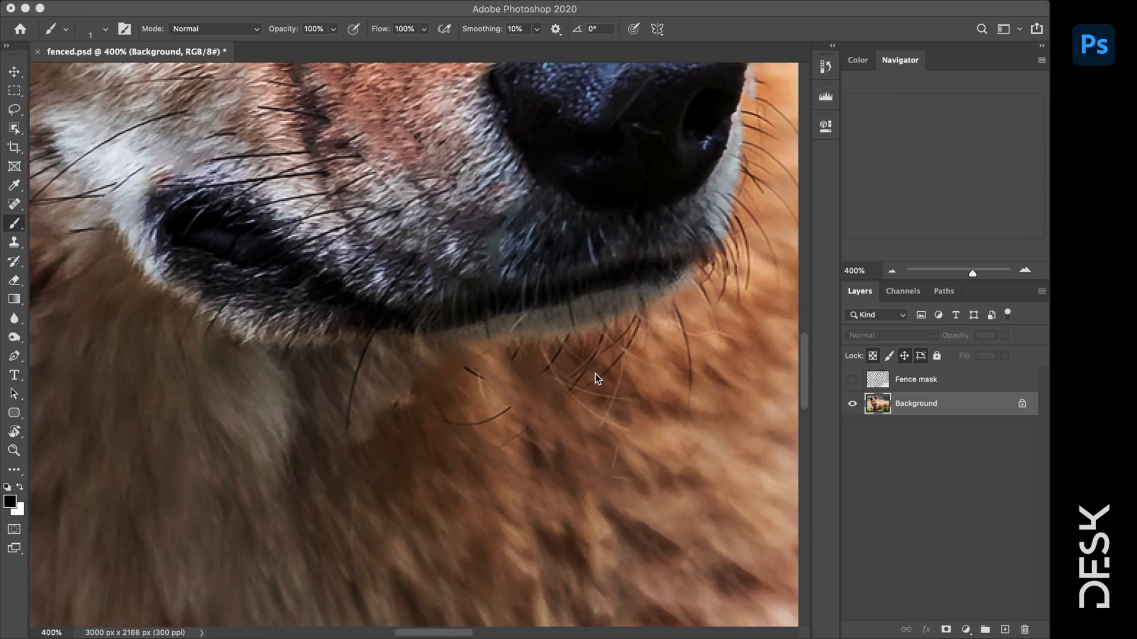
click(16, 225)
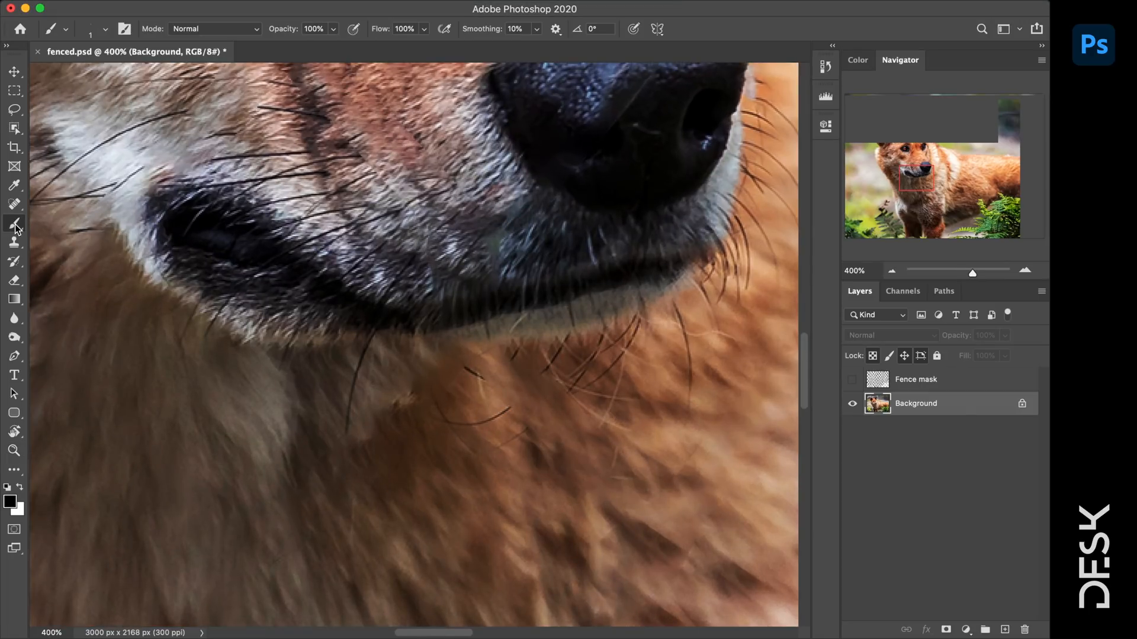
click(60, 236)
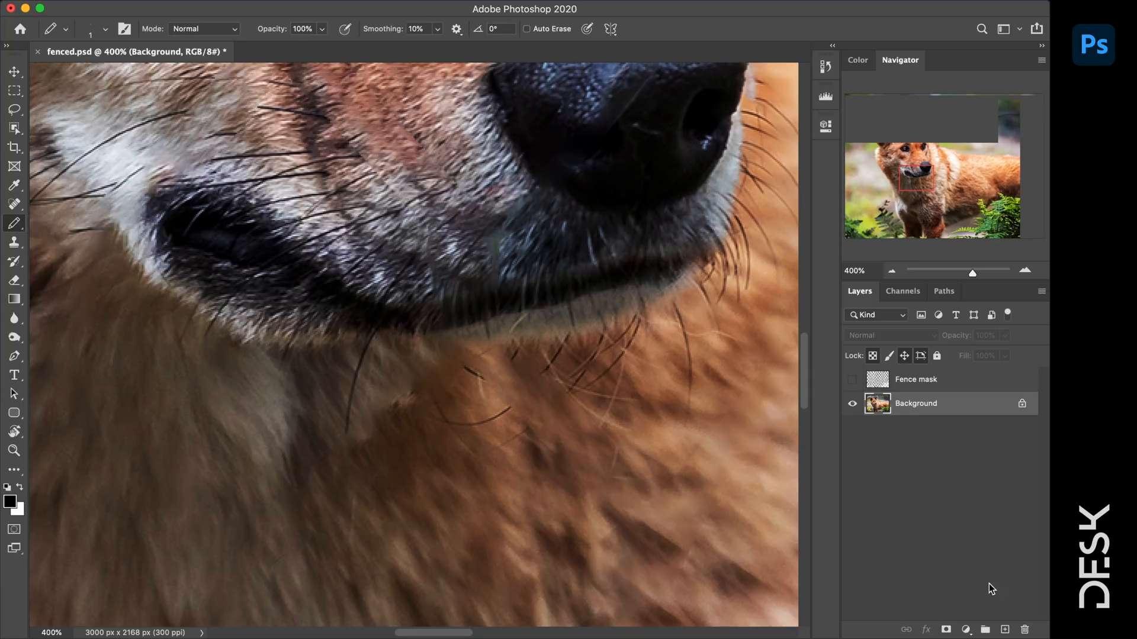
click(1005, 629)
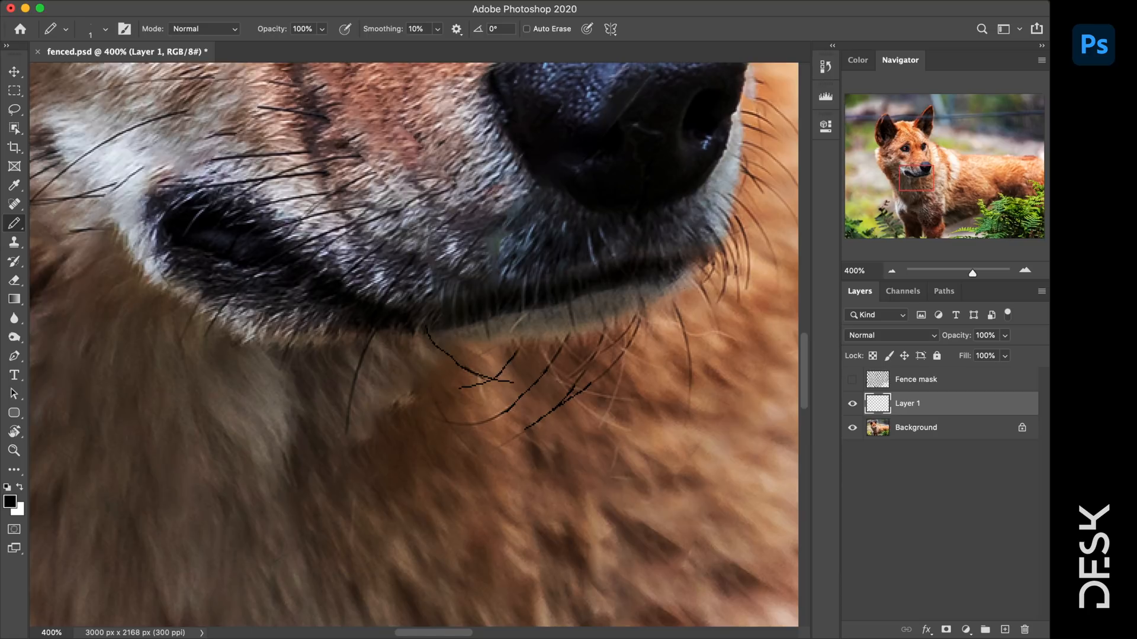
click(1005, 337)
right_click(525, 400)
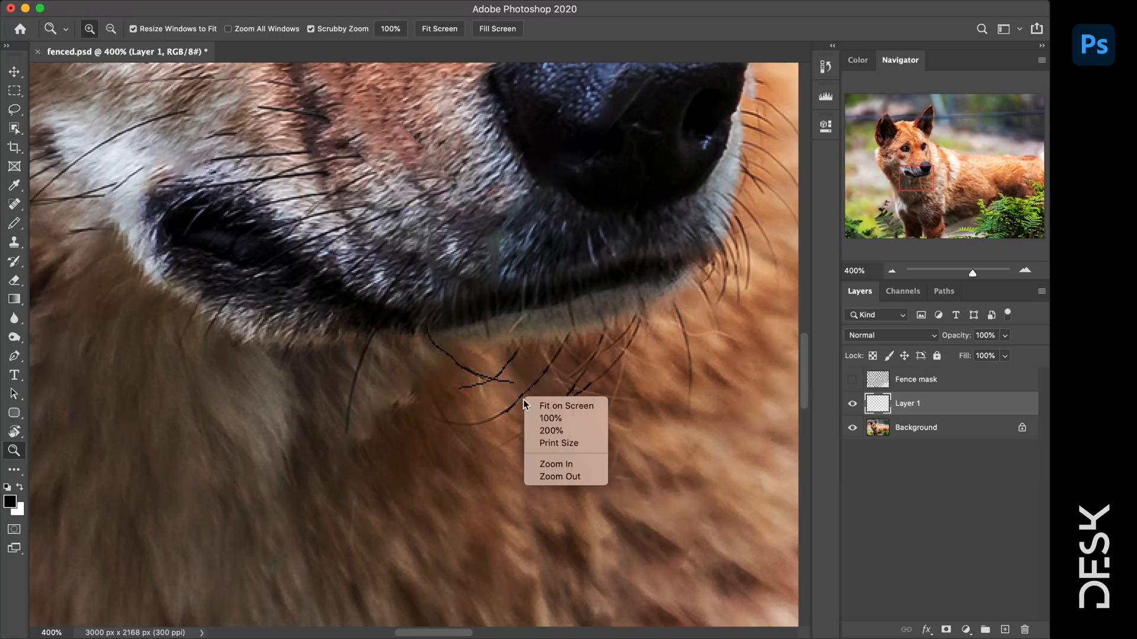
click(557, 421)
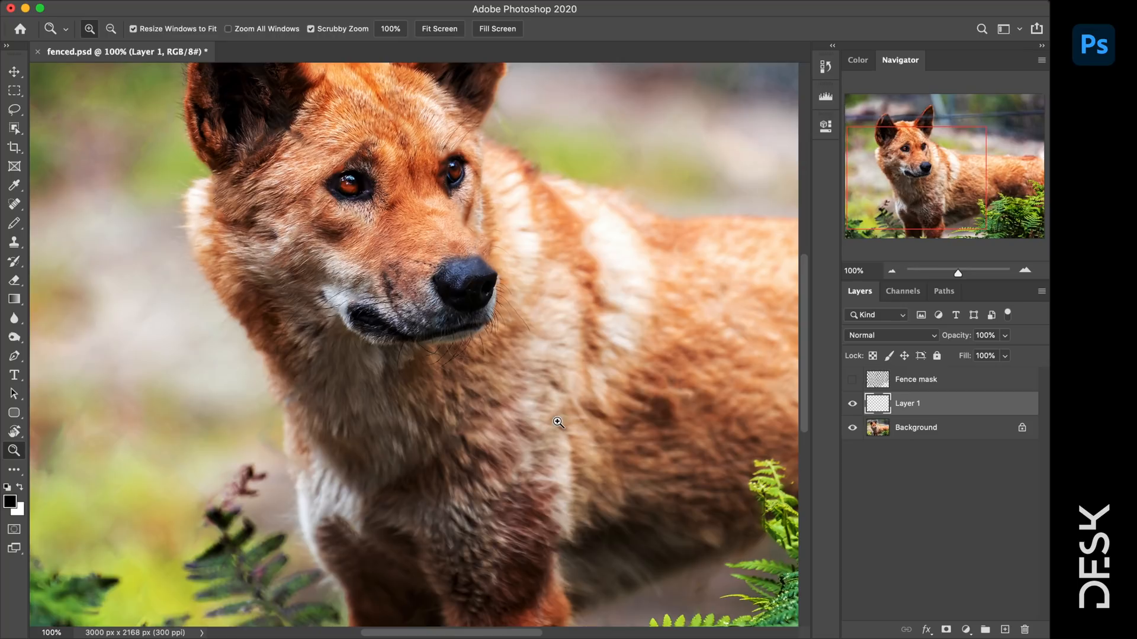
- Set the whisker layer to 60% opacity
key(v)
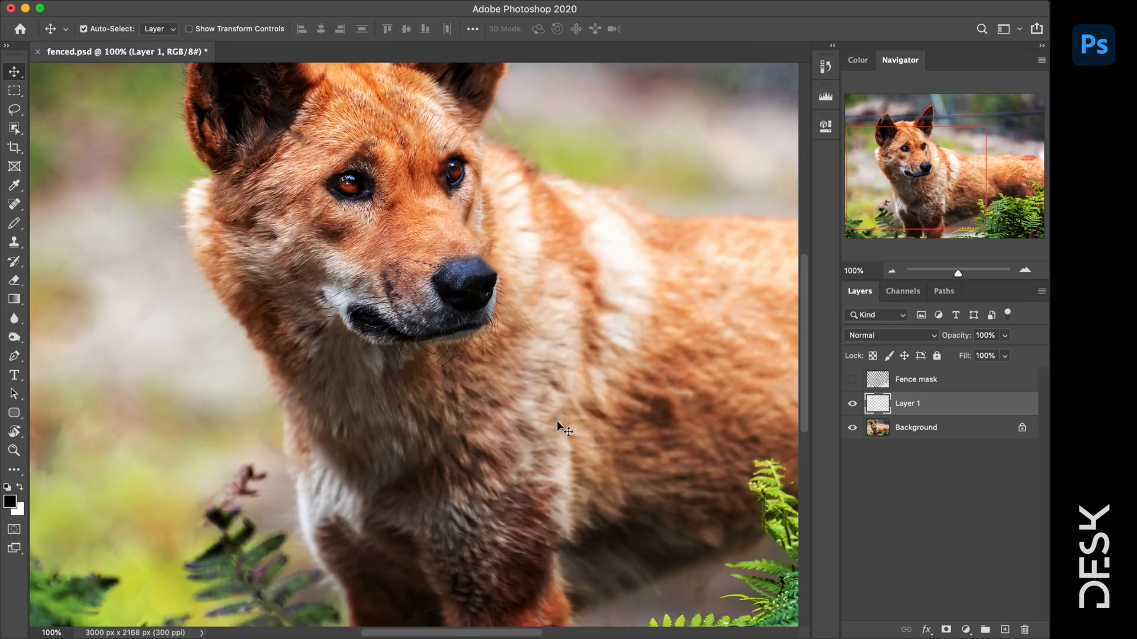
key(6)
key(z)
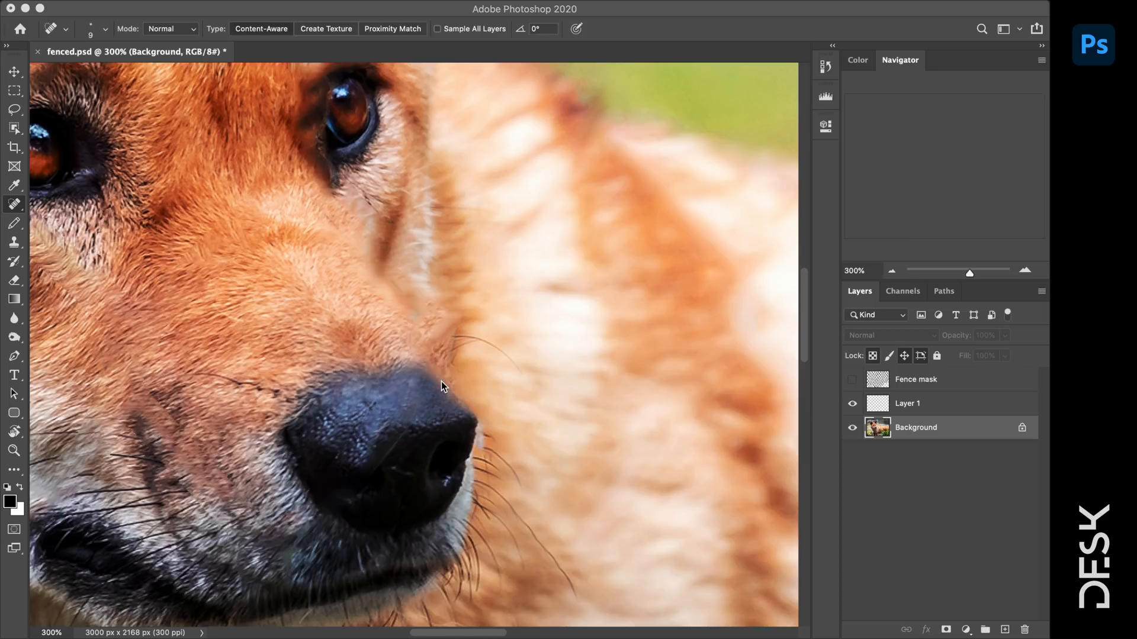
- Start a Pen path around the nose, tracing its right edge and top
click(16, 357)
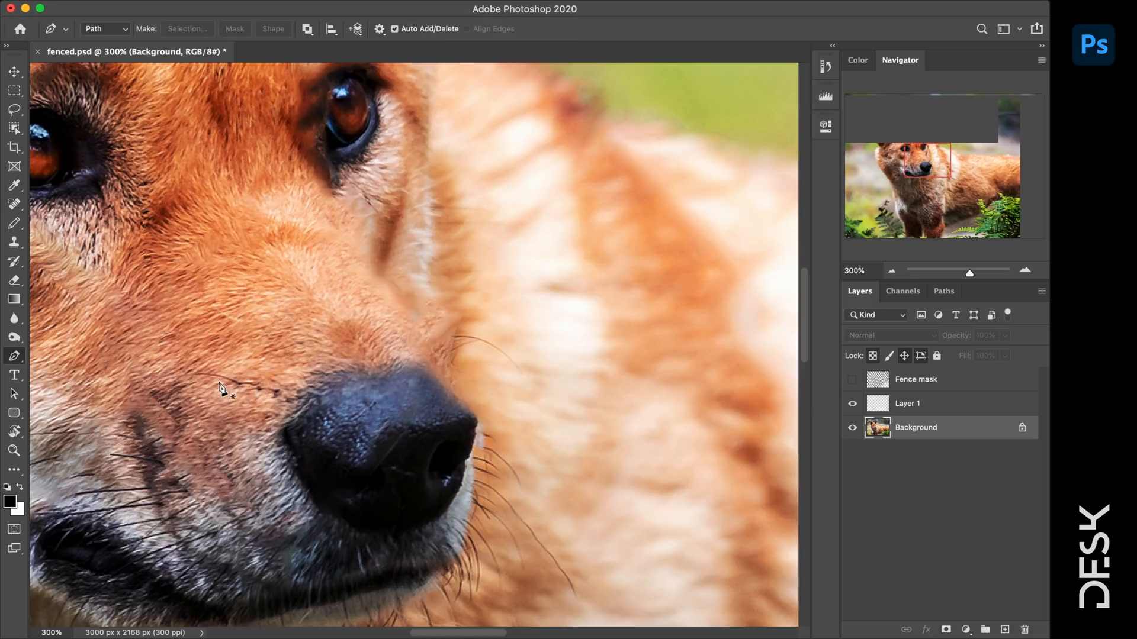
click(477, 421)
drag(464, 405, 459, 402)
click(451, 394)
click(439, 380)
click(430, 367)
click(391, 367)
drag(342, 376, 330, 386)
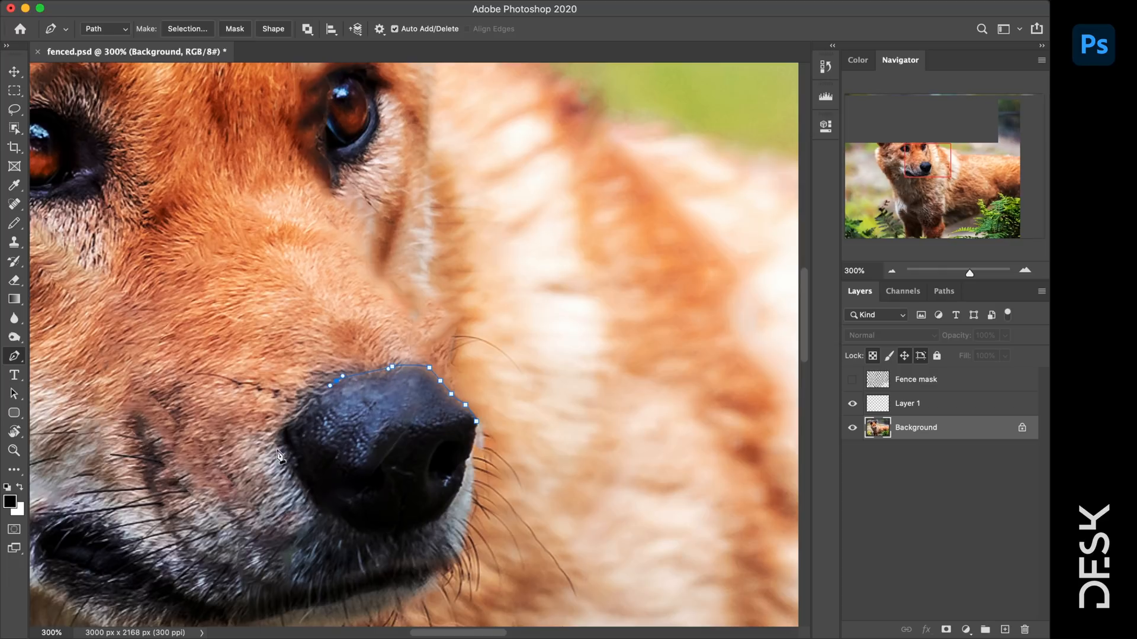
- Close the nose outline, load it as a selection, clone-paint the bordering fur, and deselect
click(296, 455)
click(378, 536)
click(450, 493)
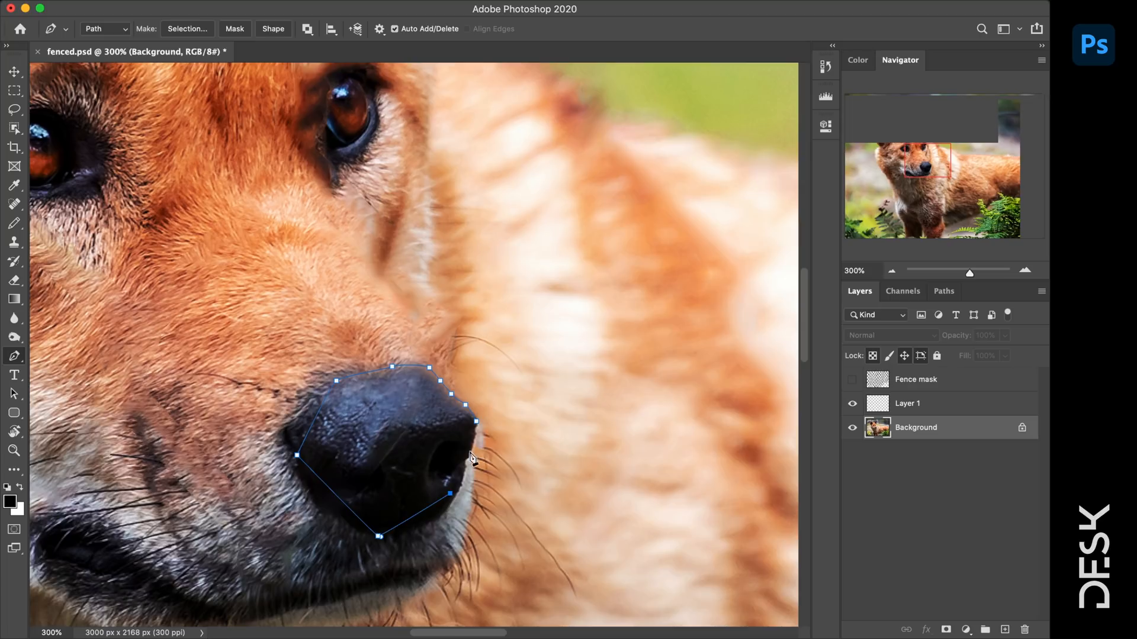
click(471, 445)
key(super+Return)
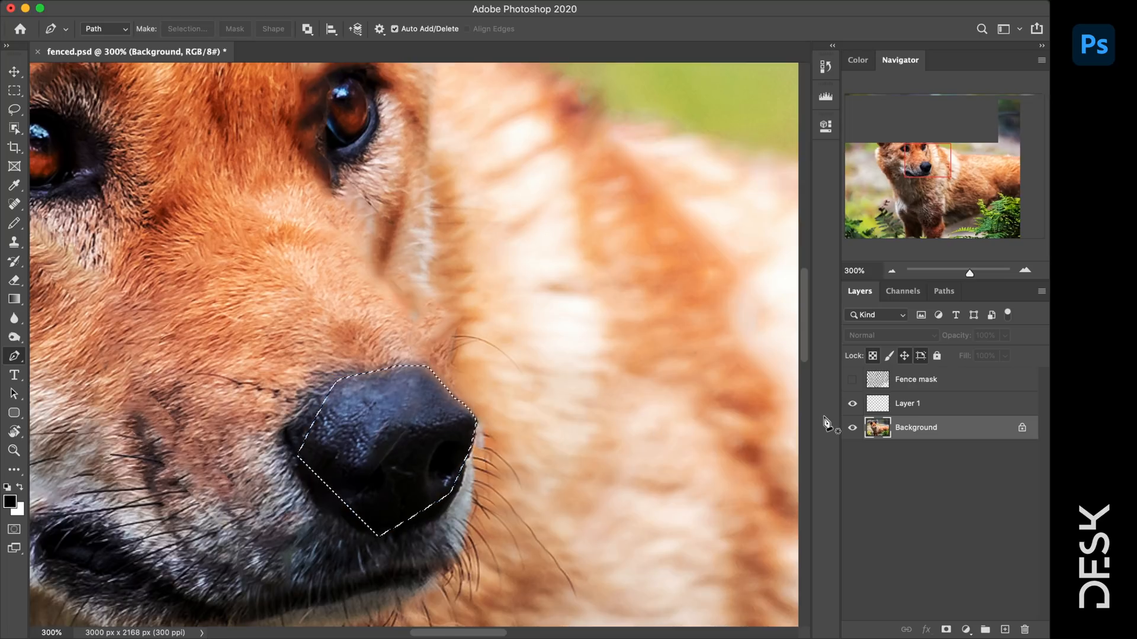
key(s)
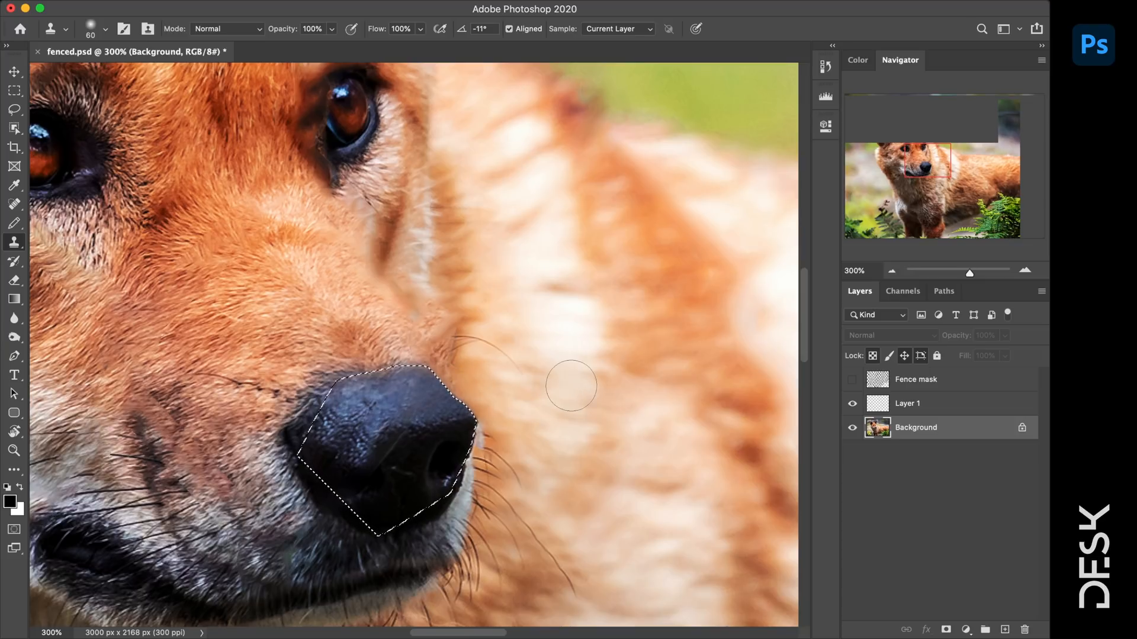
key(super+d)
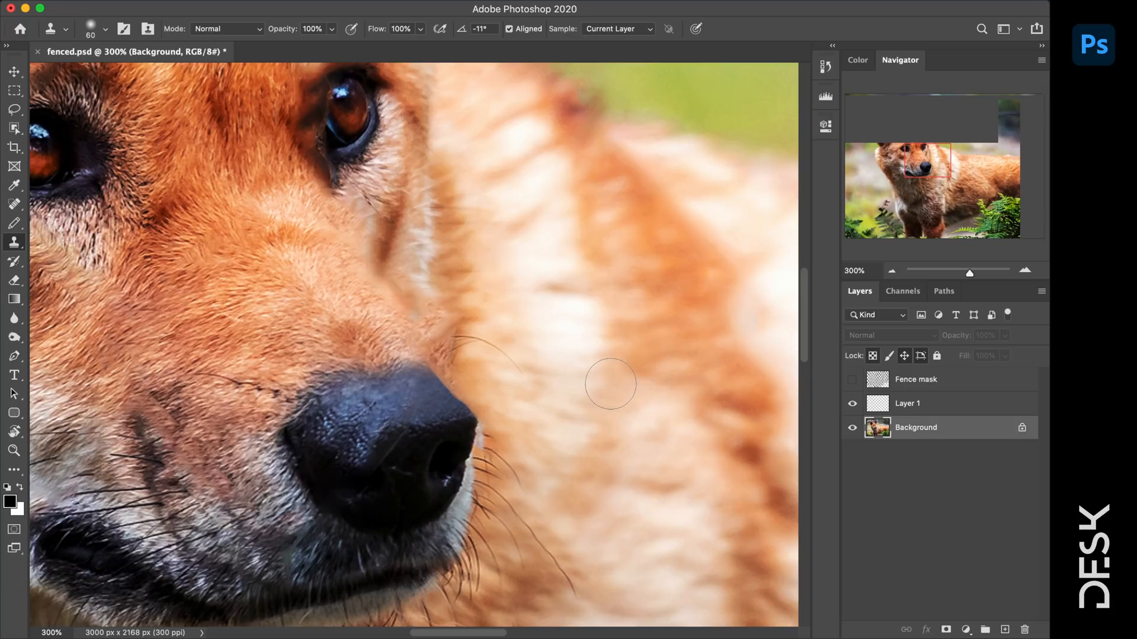
- View the photo at actual size, then merge the faded whisker Layer 1 down into Background
key(z)
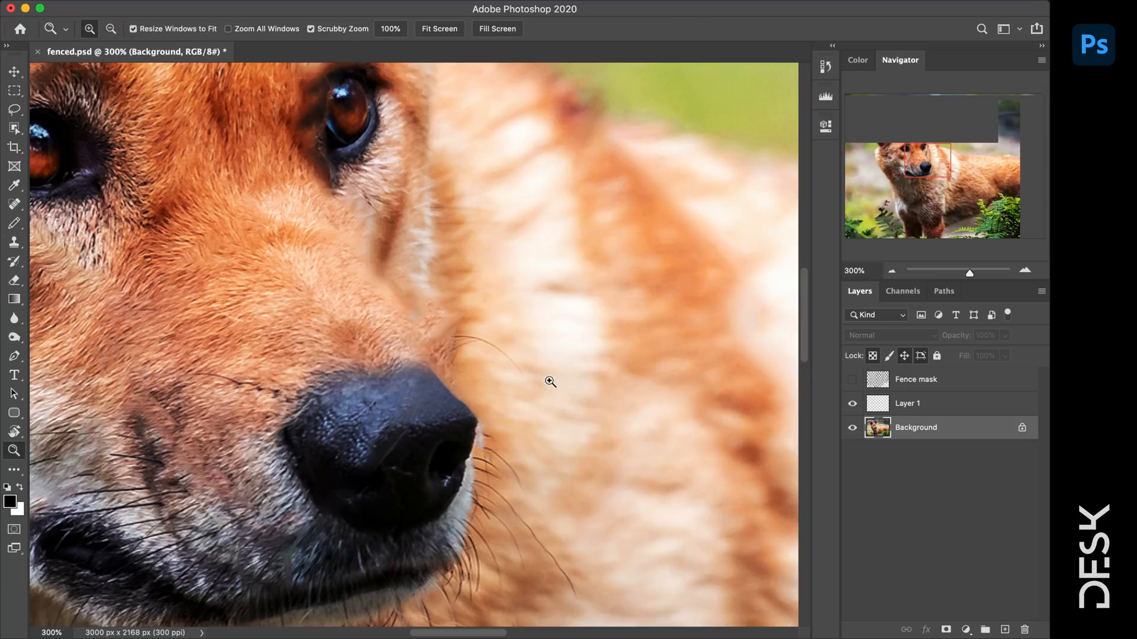
right_click(550, 381)
click(576, 398)
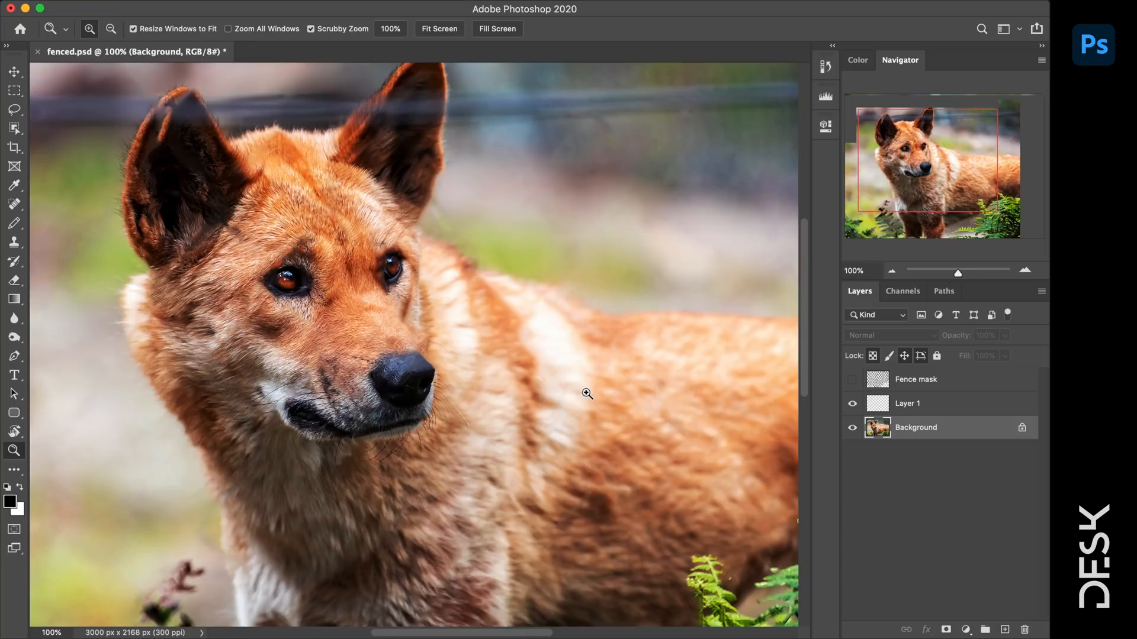
key(alt)
alt+click(586, 393)
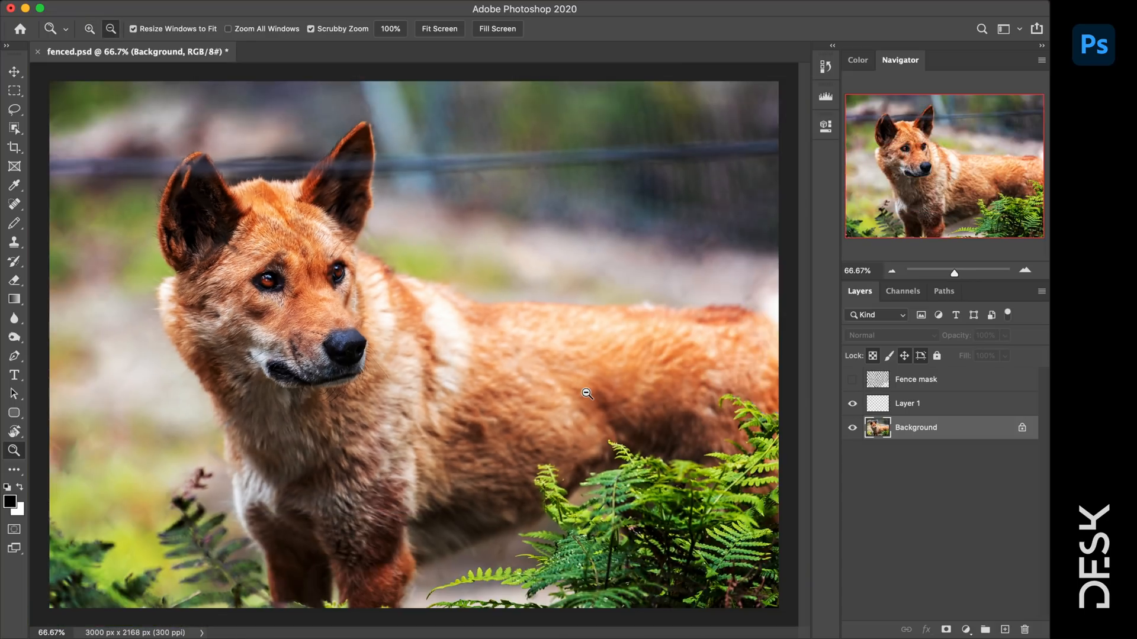
key(v)
click(961, 403)
right_click(961, 403)
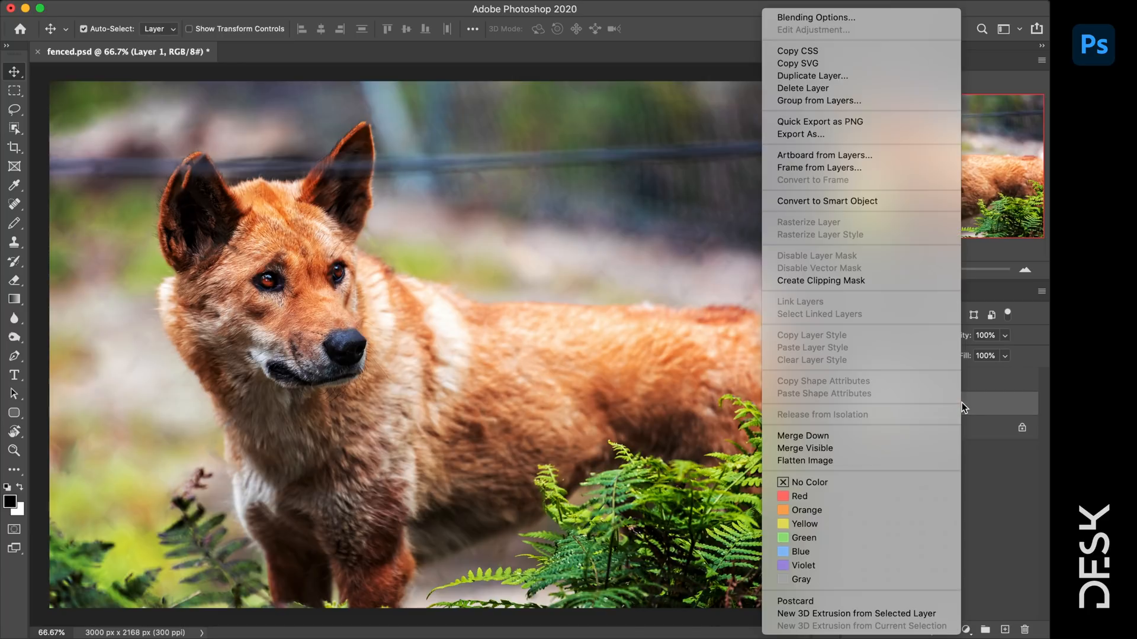
click(813, 435)
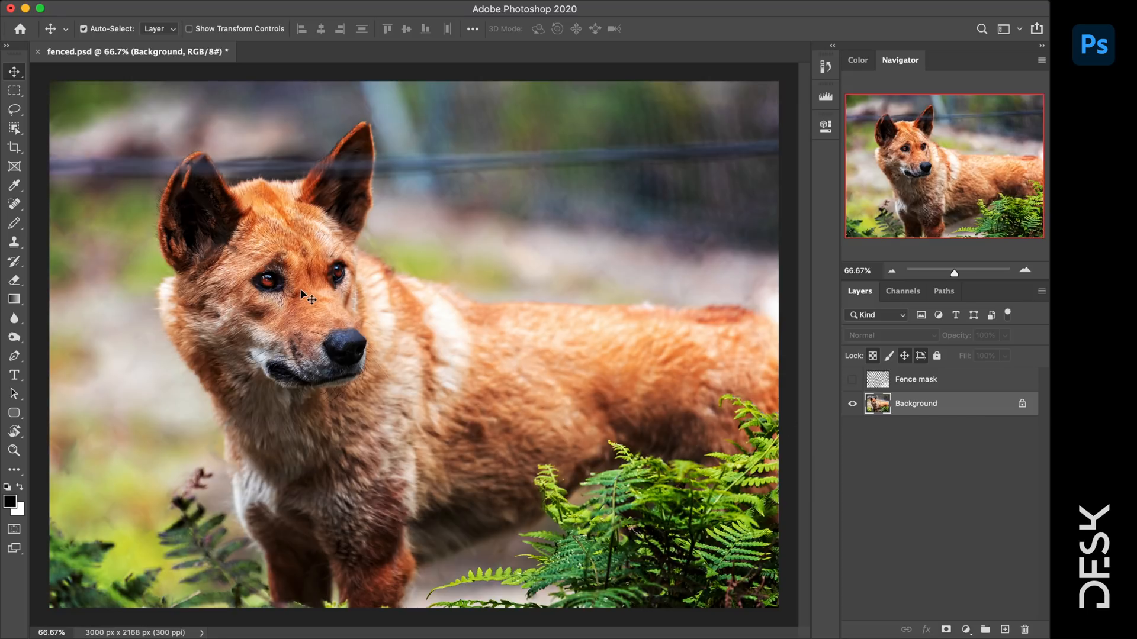
- Inspect the dingo's eye up close, then fit the whole photo on screen
key(z)
click(326, 272)
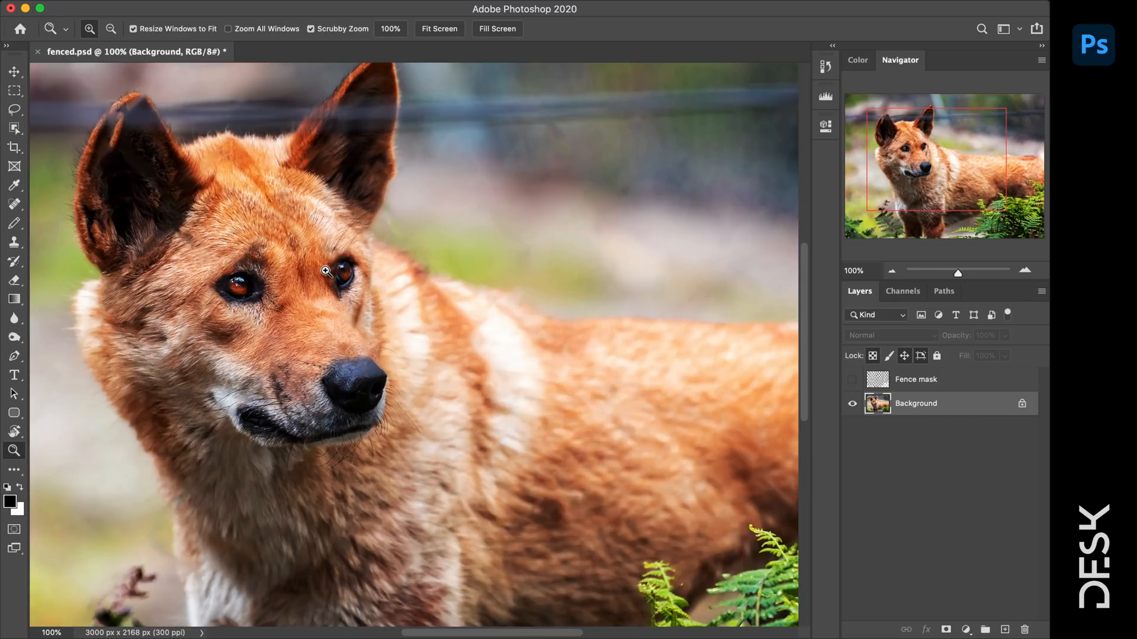
alt+click(326, 271)
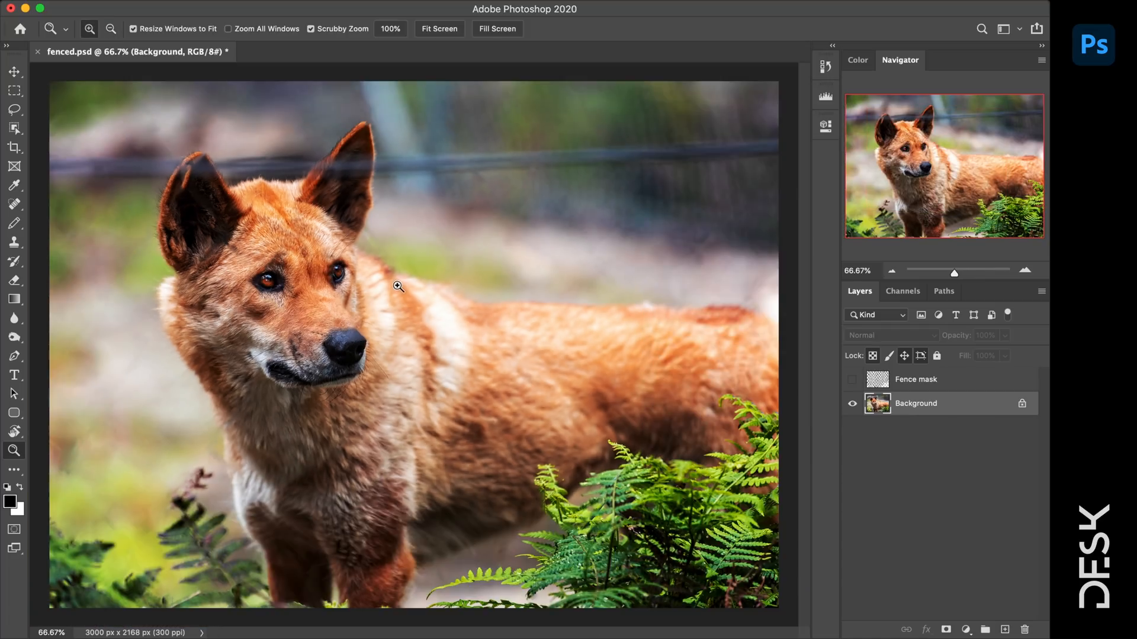
key(v)
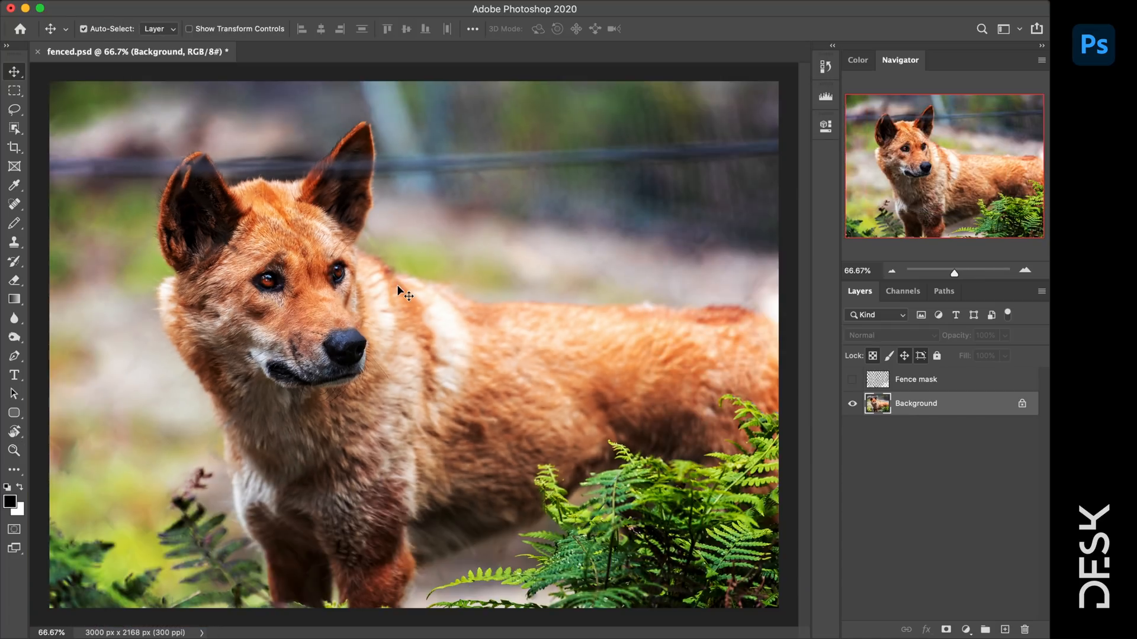
key(super+0)
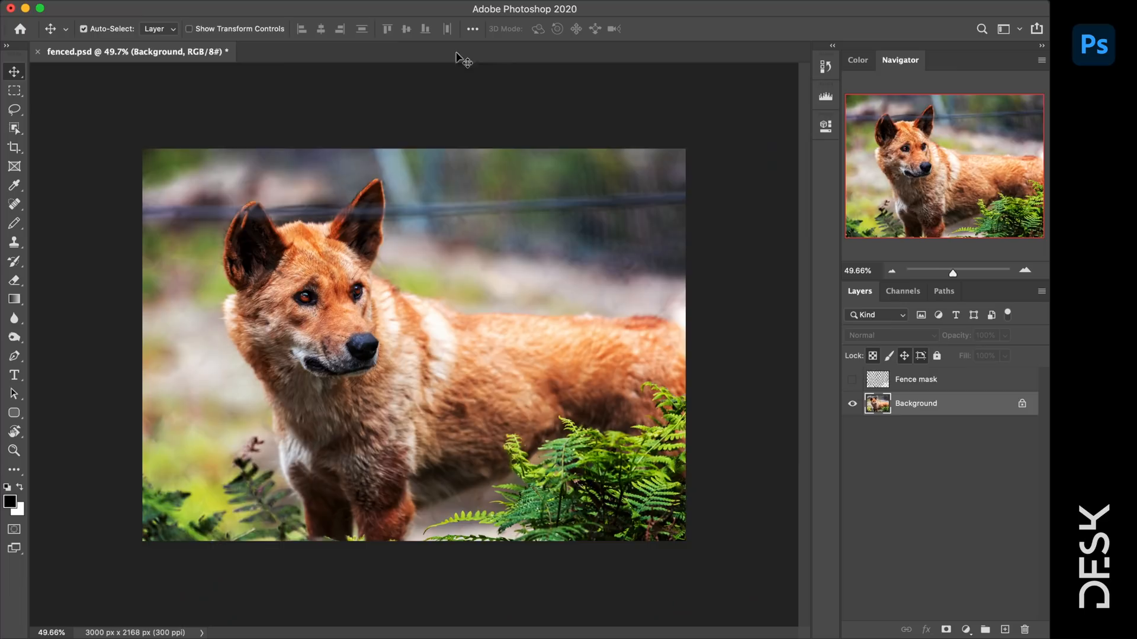
- Use Filter > Convert for Smart Filters to make the Background the smart object Layer 0
click(342, 2)
click(353, 30)
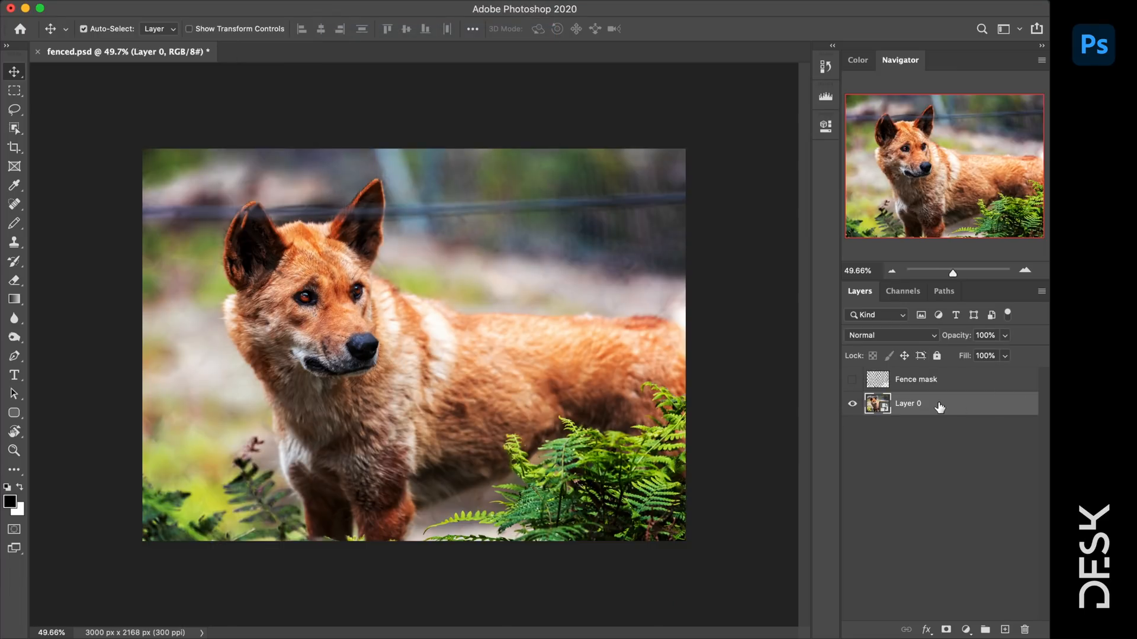
click(339, 3)
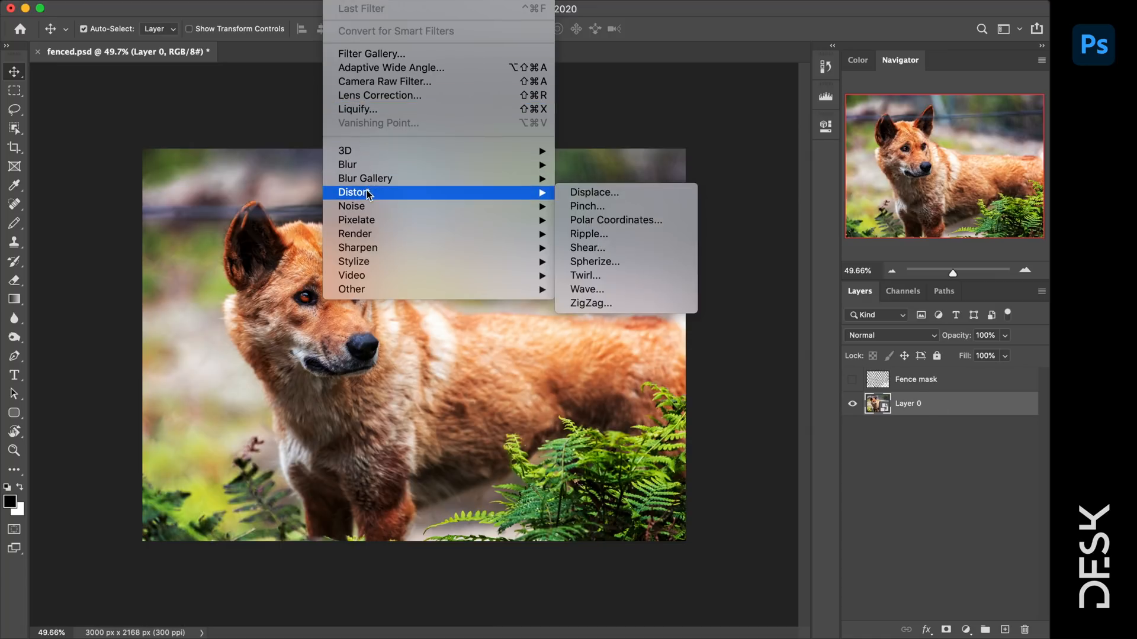
- Add a Tilt-Shift blur with a vertical focus band widened around the dingo's face
mouse_move(367, 205)
mouse_move(378, 180)
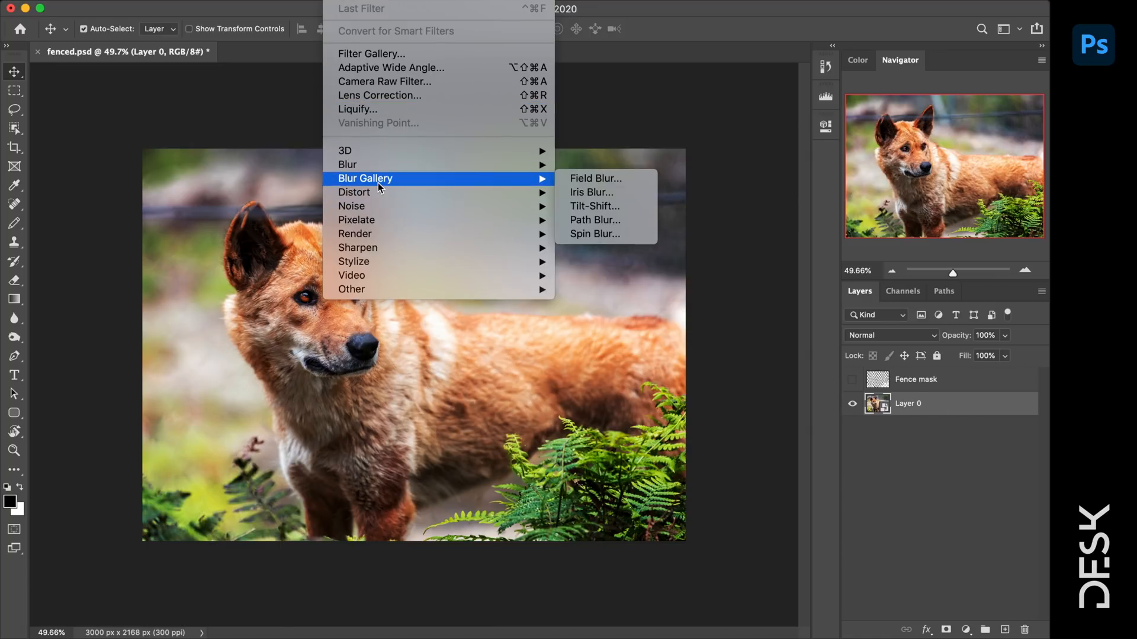
click(596, 208)
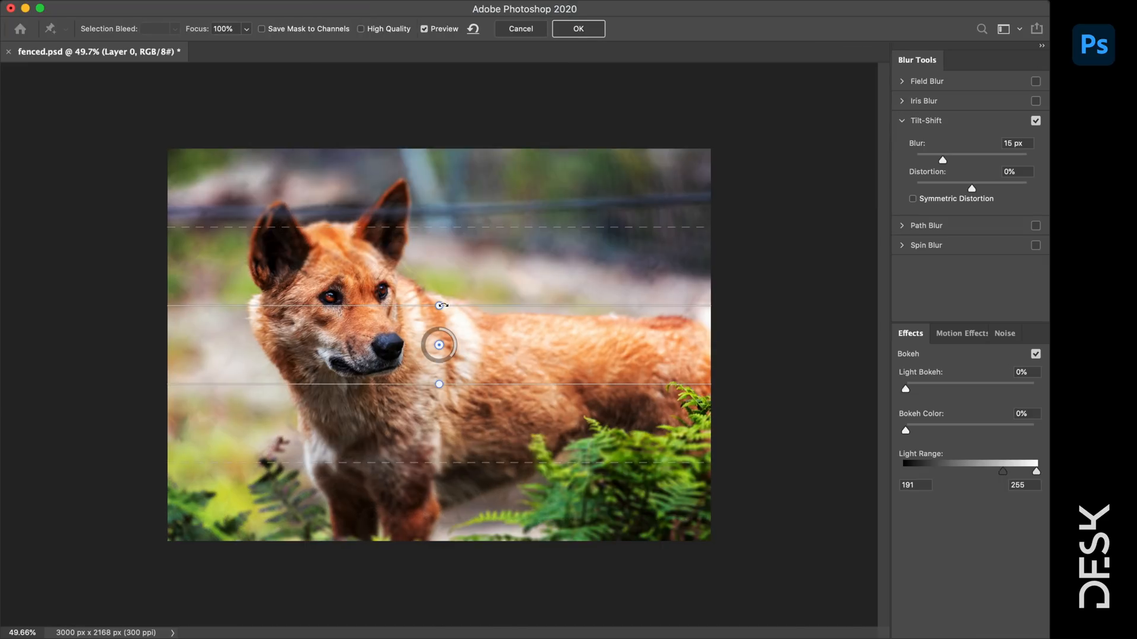
drag(439, 305, 459, 344)
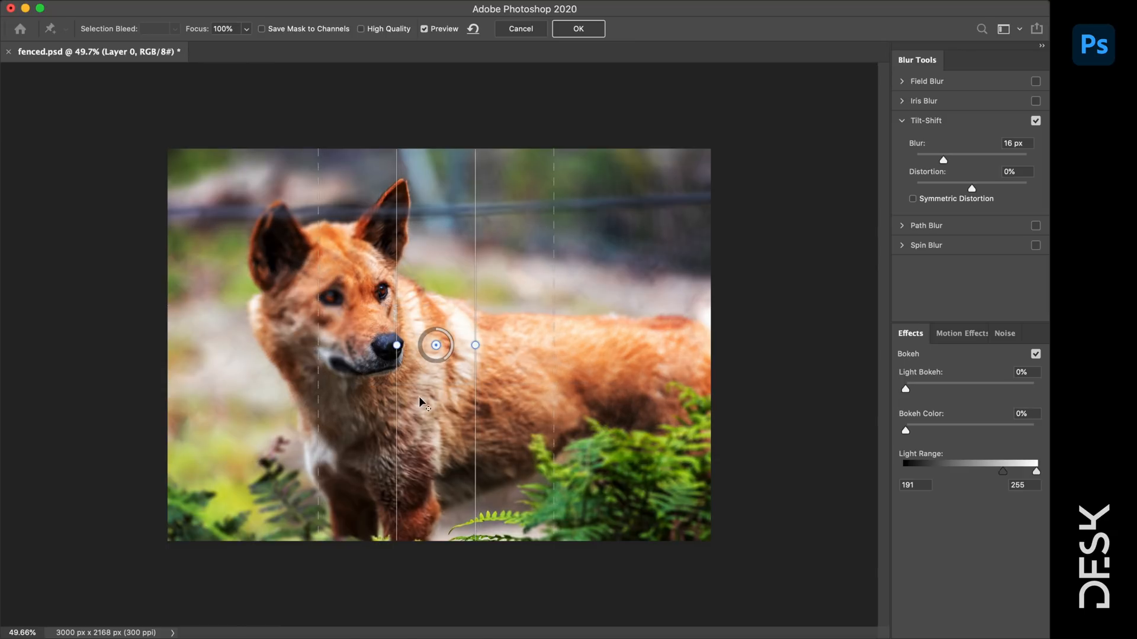
drag(439, 344, 351, 341)
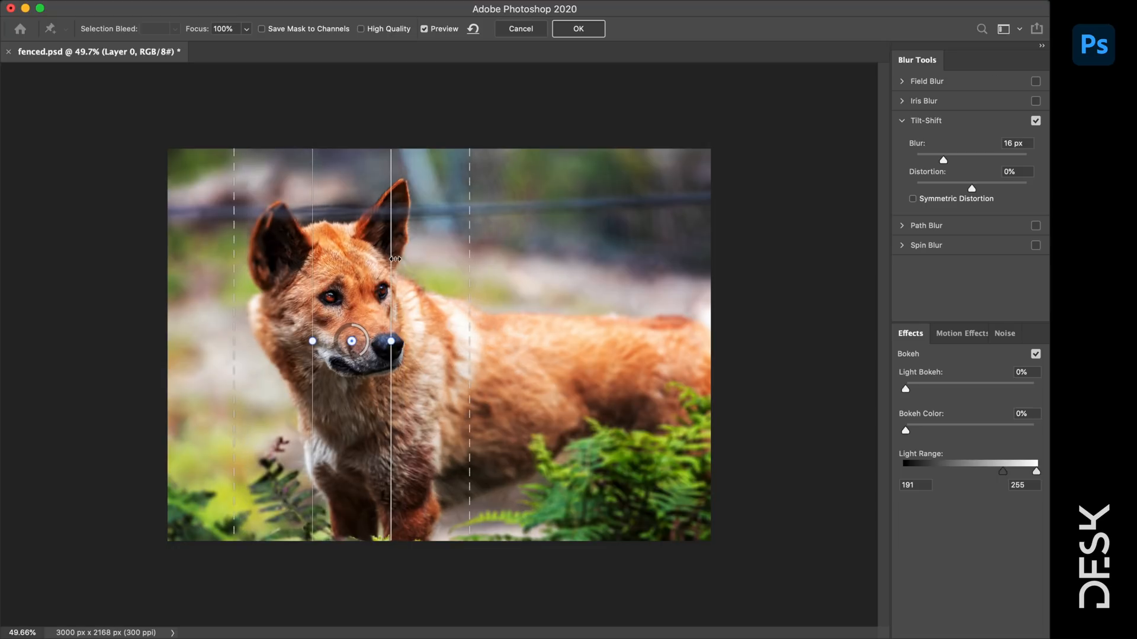
drag(395, 258, 434, 259)
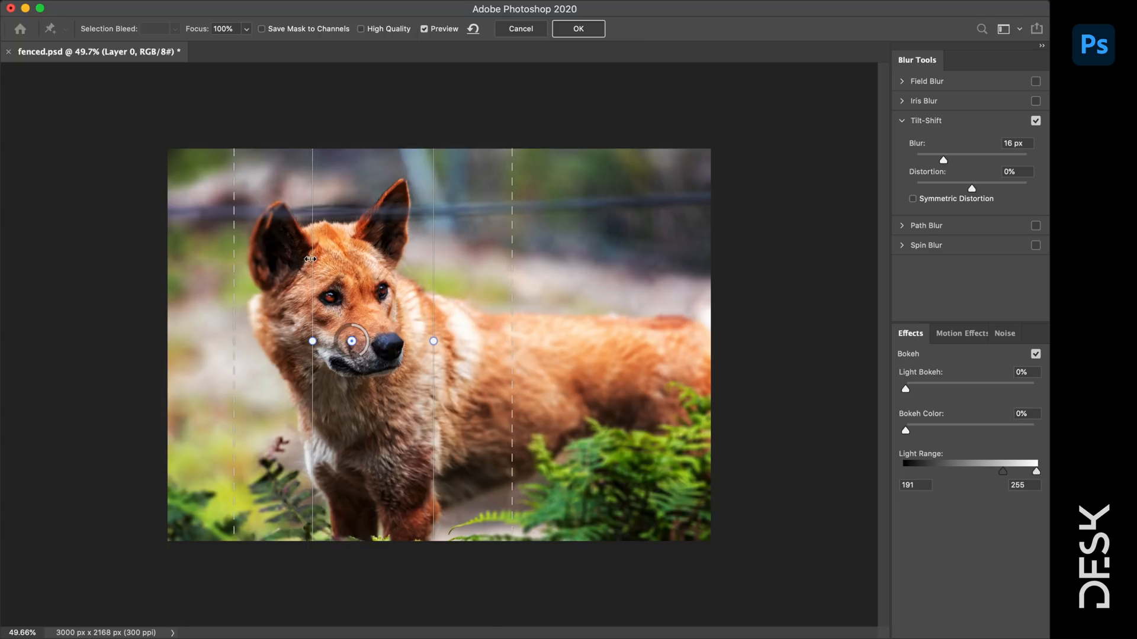
drag(304, 260, 257, 261)
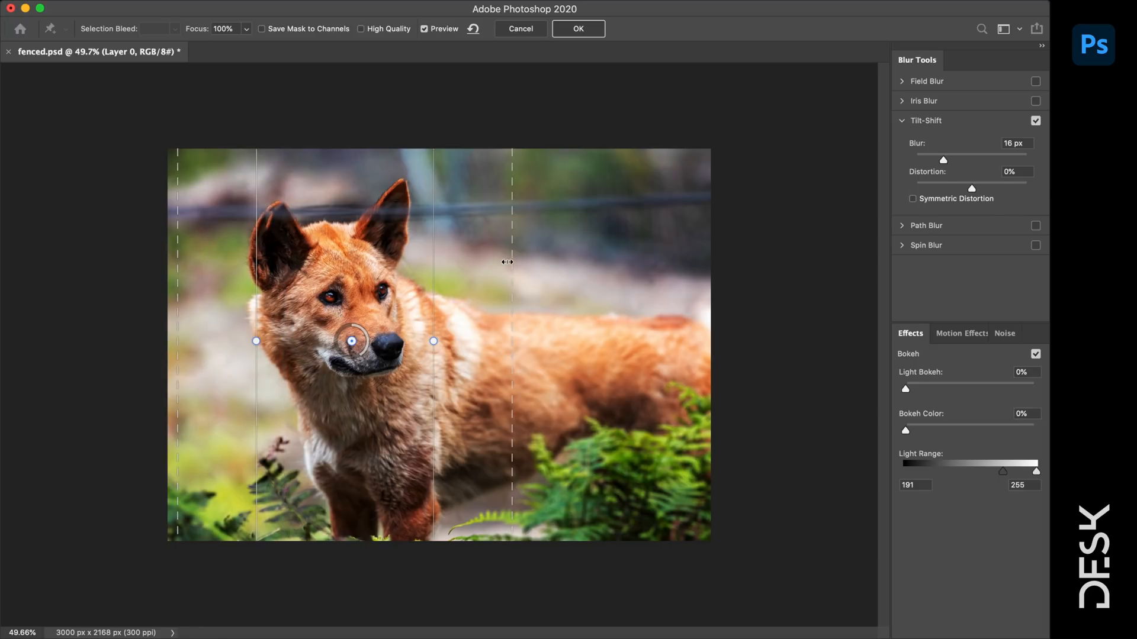
drag(510, 263, 713, 273)
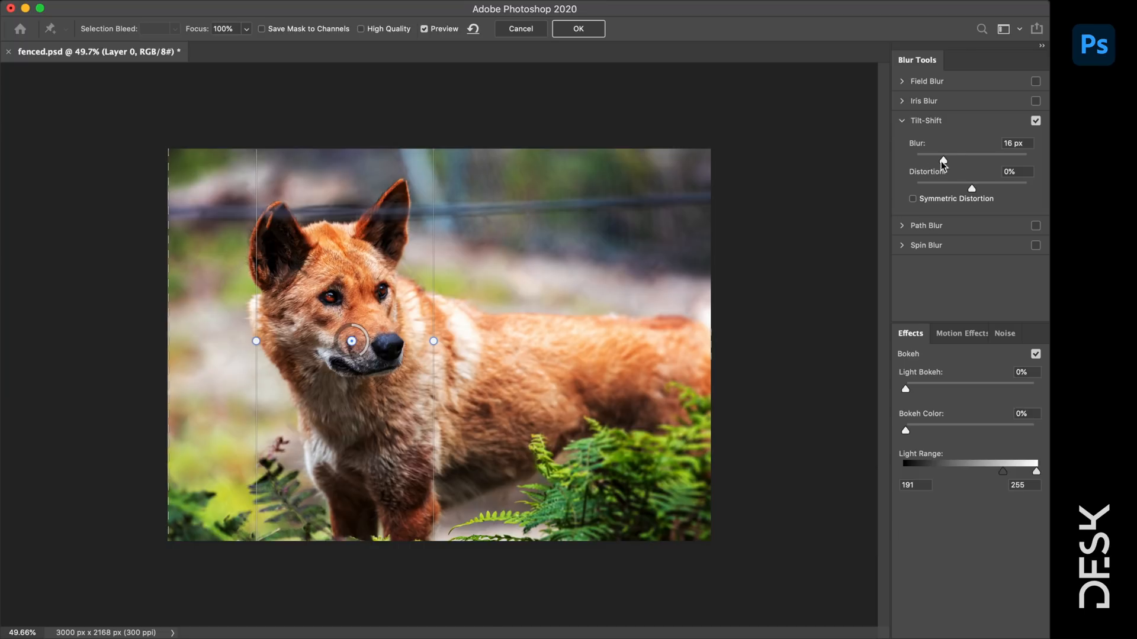
- Set the tilt-shift blur amount to 23 px and apply it
drag(944, 161, 916, 160)
drag(916, 162, 943, 161)
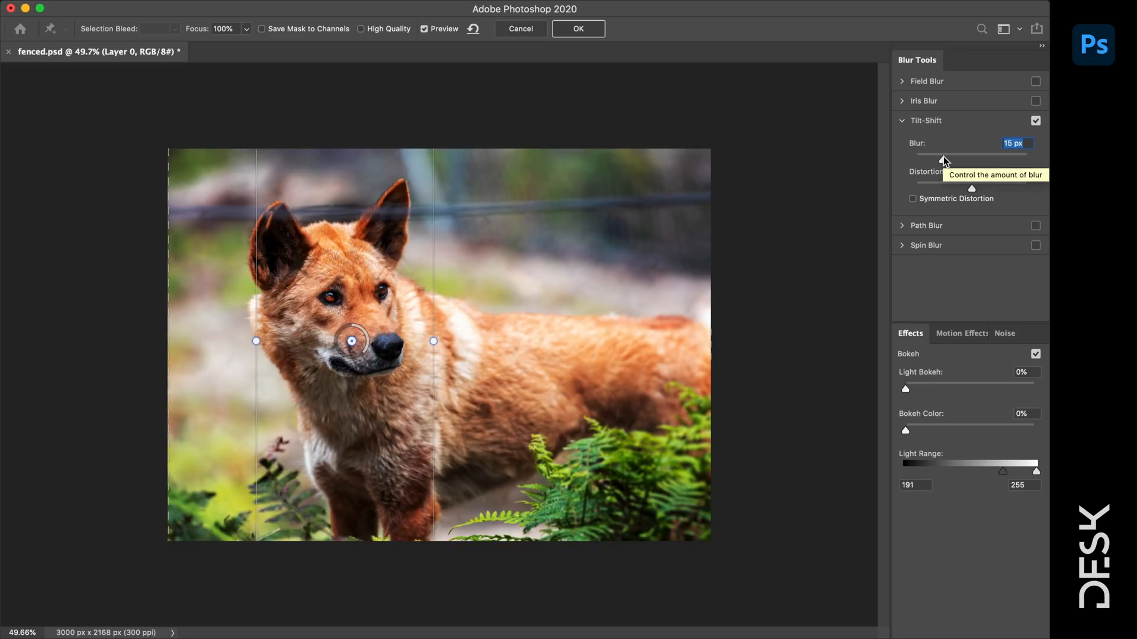
drag(945, 158, 950, 157)
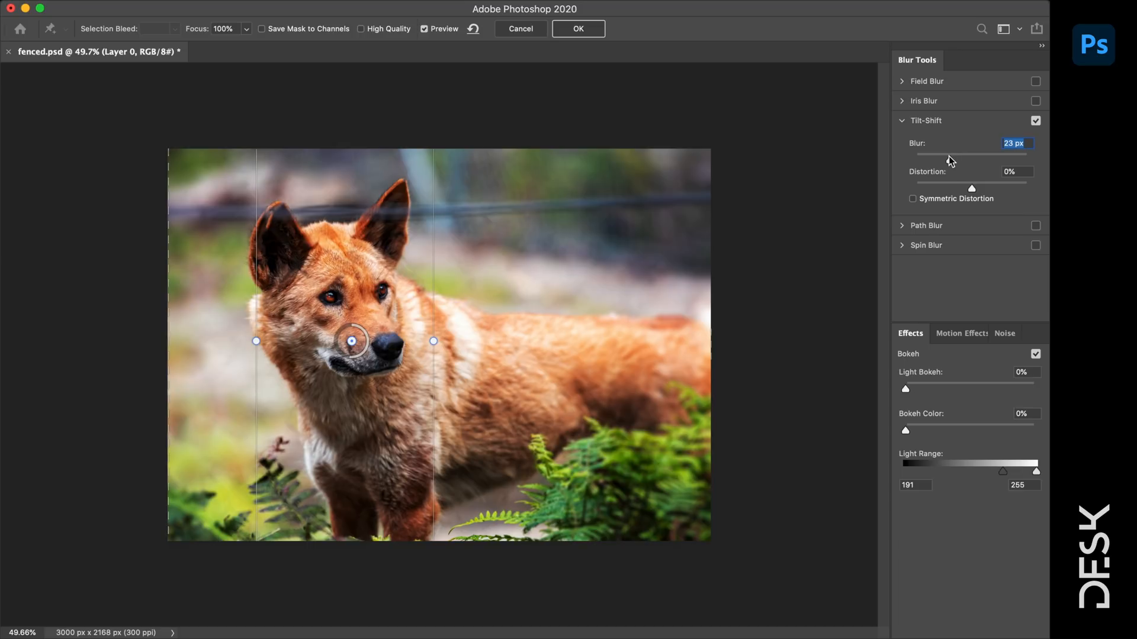
click(586, 31)
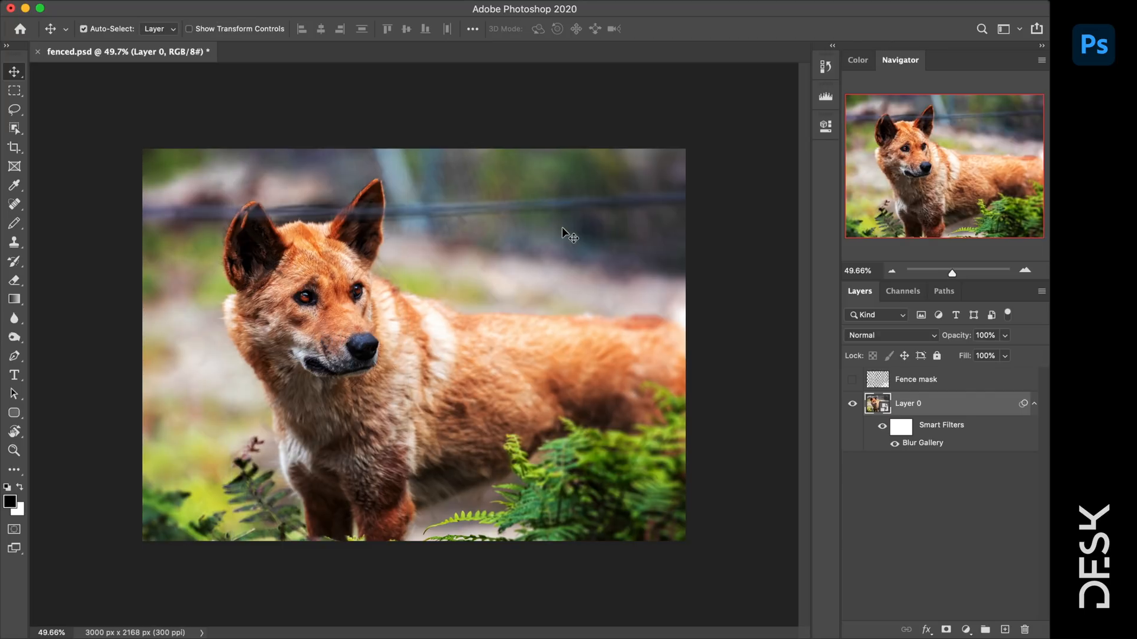
- Undo and redo the tilt-shift blur to compare, keeping the blur applied
key(super)
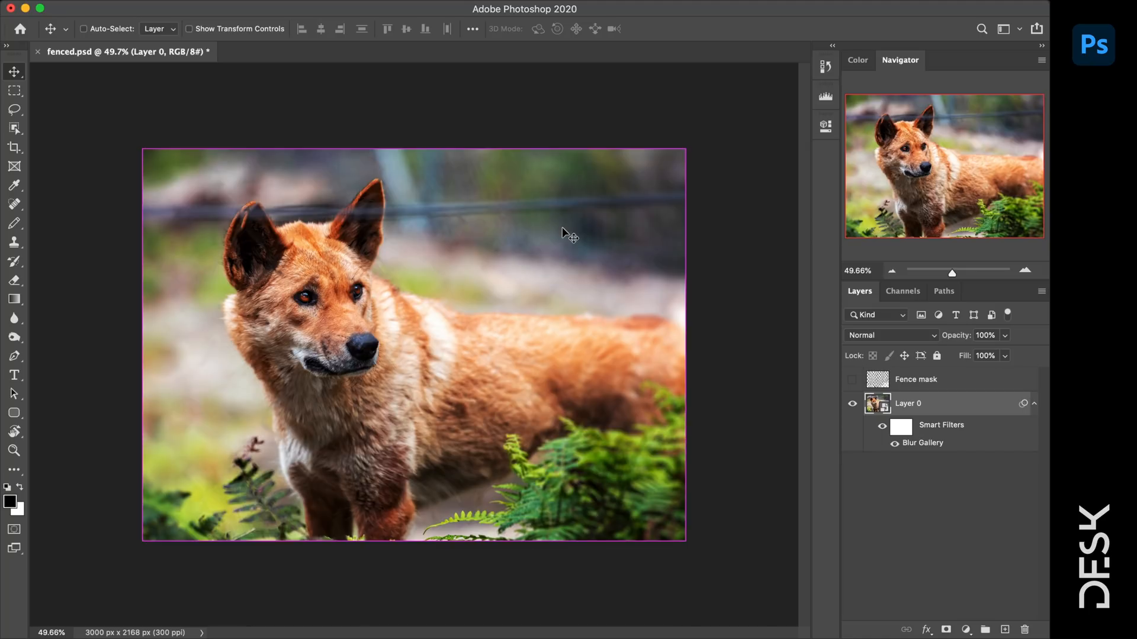
key(super+z)
key(super+shift+z)
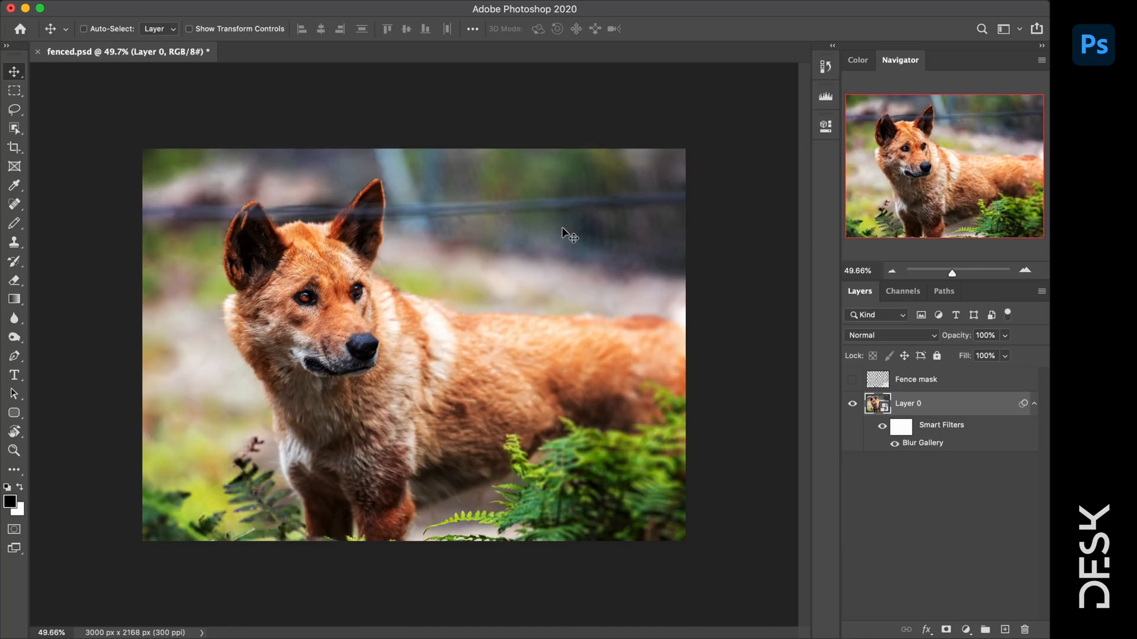
- Zoom in closer and duplicate Layer 0 as a new layer copy
drag(952, 273, 954, 273)
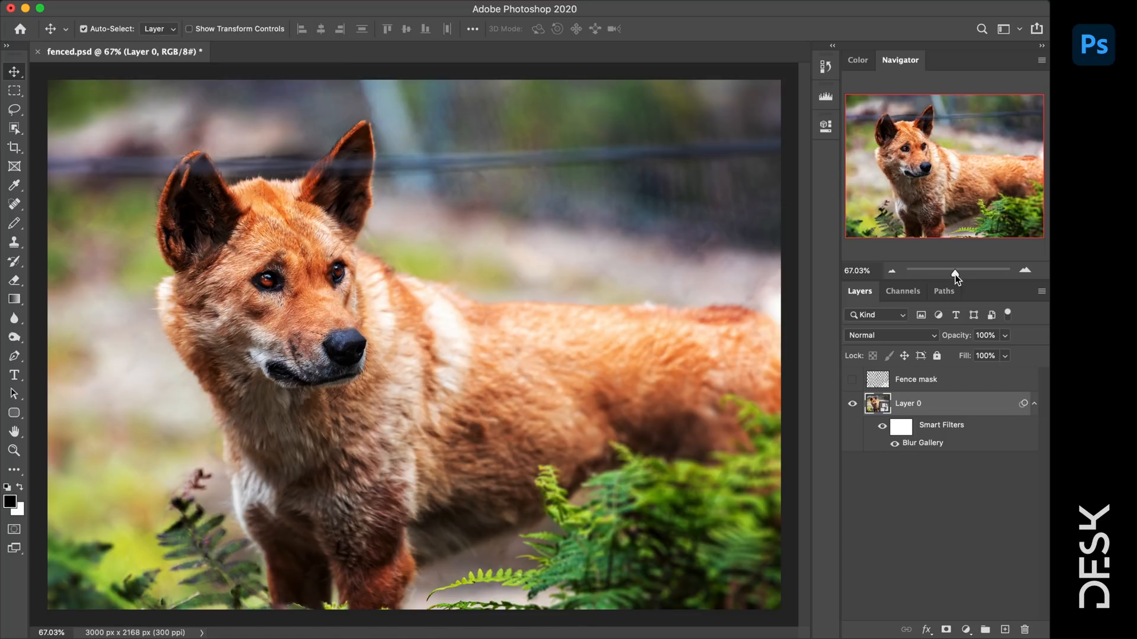
key(super)
key(super)
key(super)
drag(970, 413, 1004, 583)
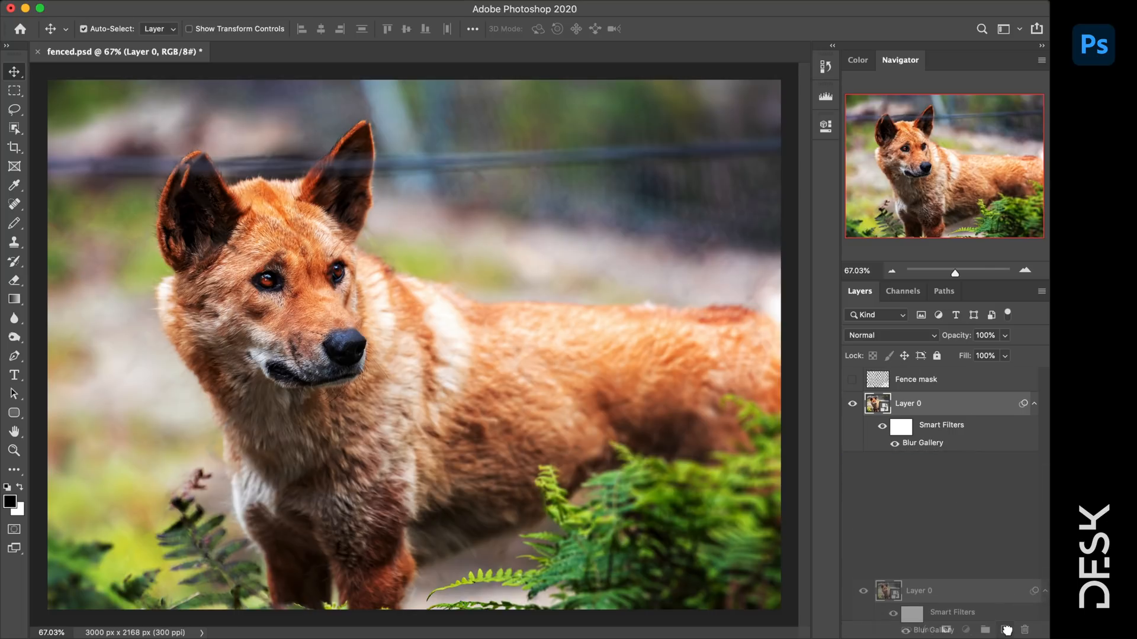
- Desaturate Layer 0 copy to black and white with Hue/Saturation at -100 saturation
key(super+u)
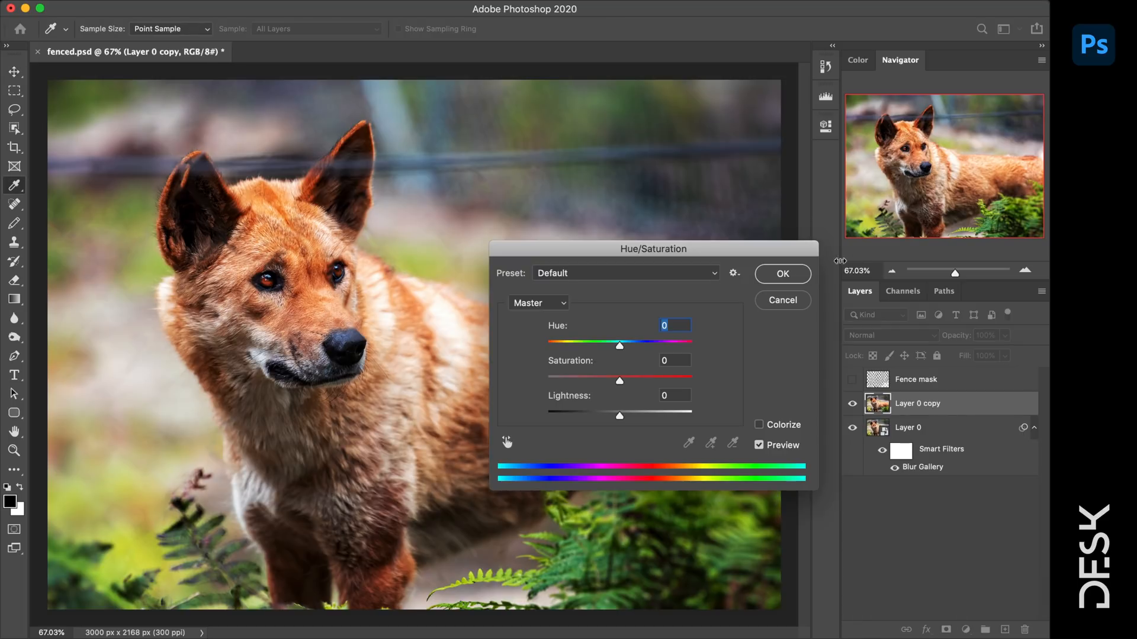
drag(619, 380, 496, 386)
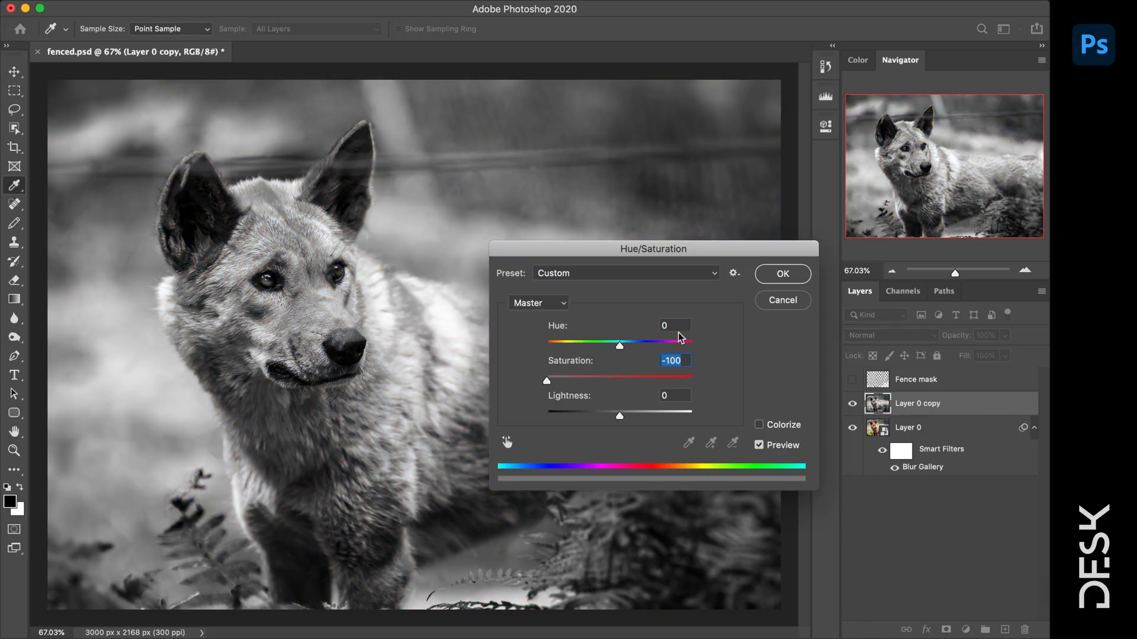
click(783, 273)
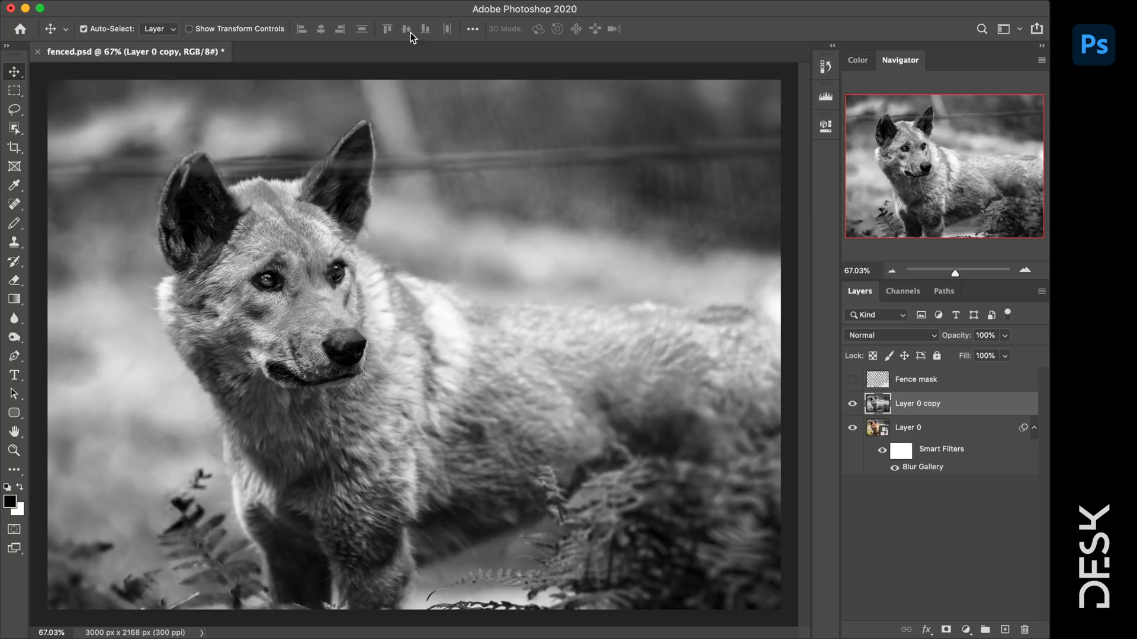
click(349, 5)
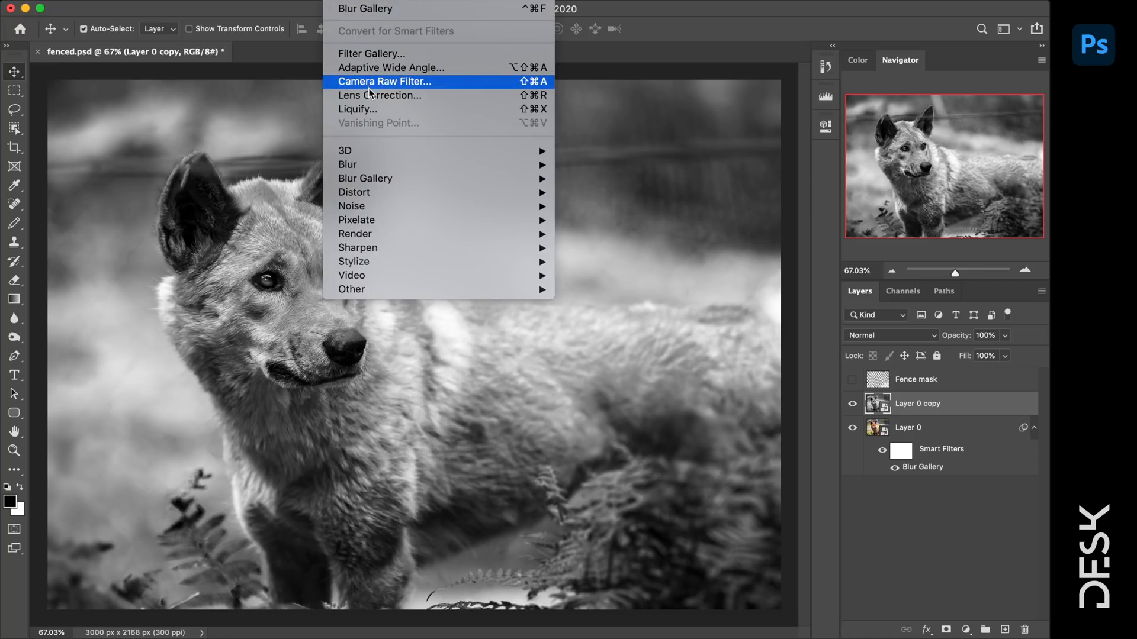
- Apply Filter > Other > High Pass at a 4-pixel radius to Layer 0 copy, checking the preview
mouse_move(362, 223)
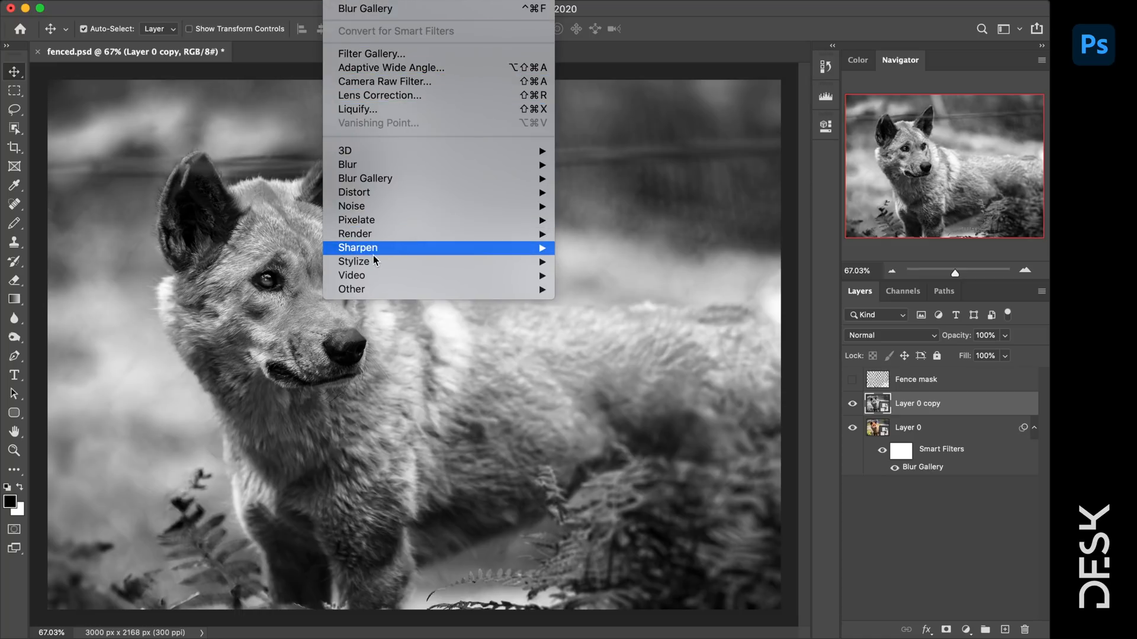
mouse_move(370, 289)
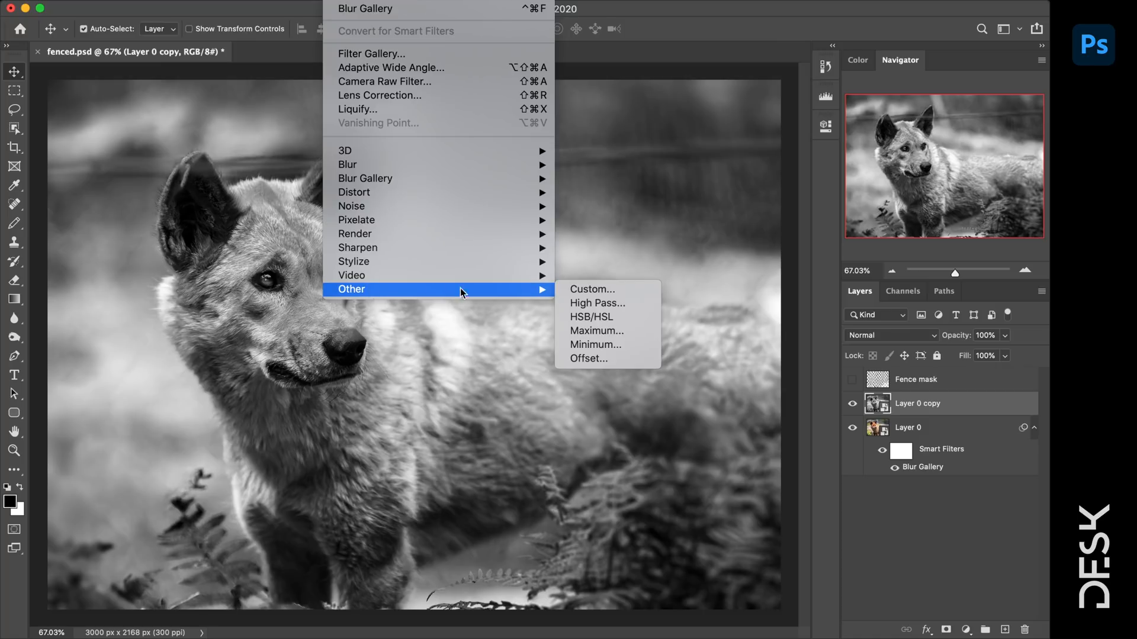
click(616, 305)
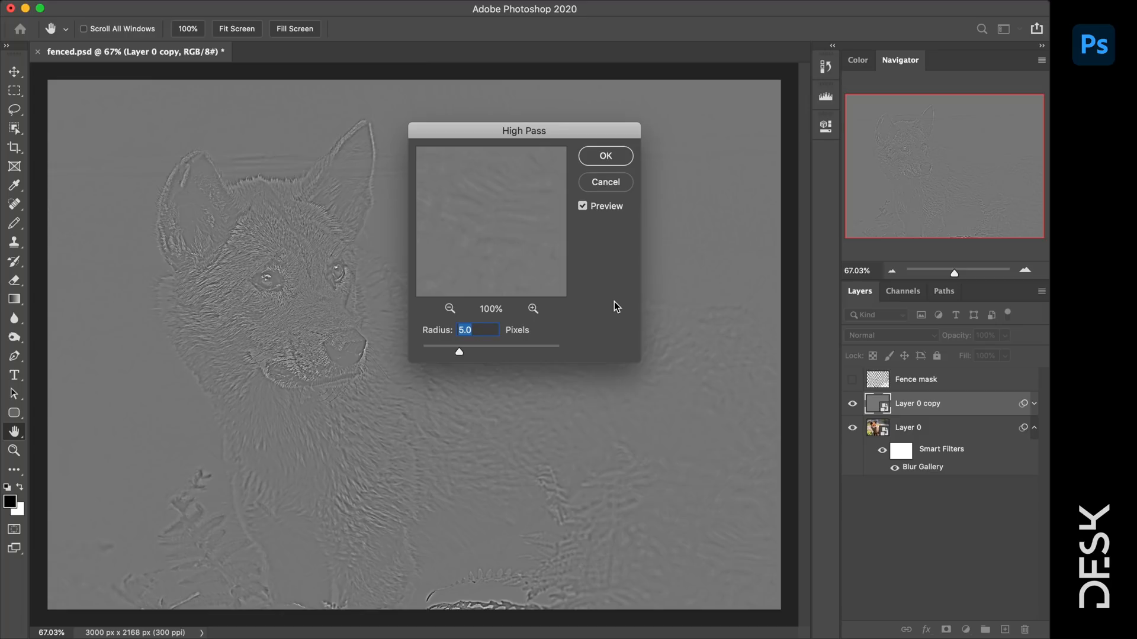
text(4)
click(583, 207)
click(583, 207)
click(614, 159)
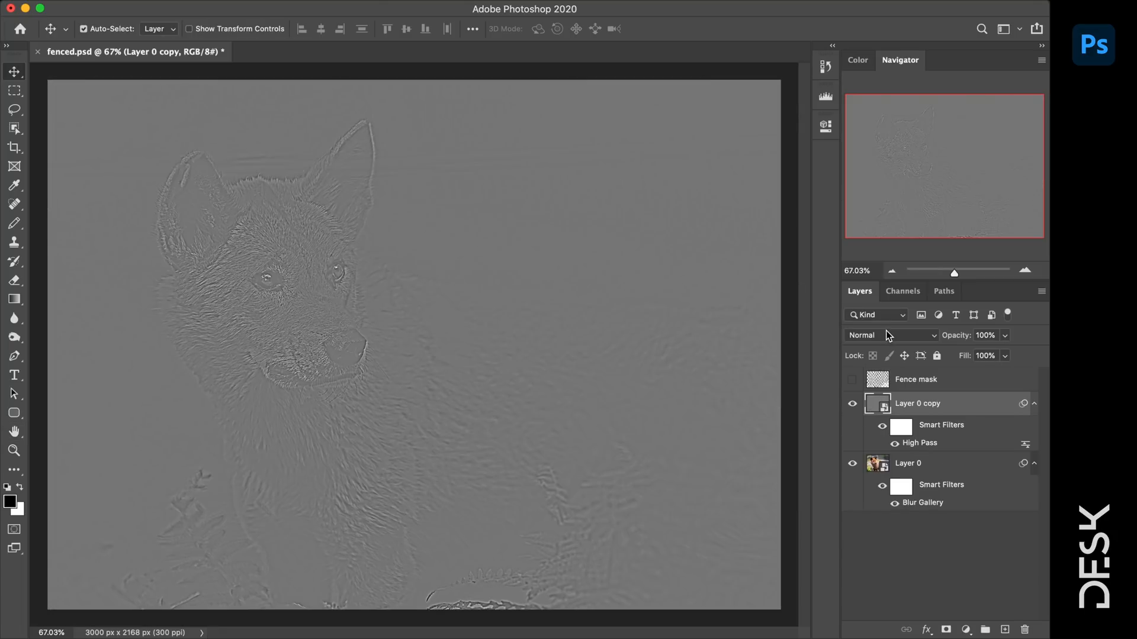
click(886, 336)
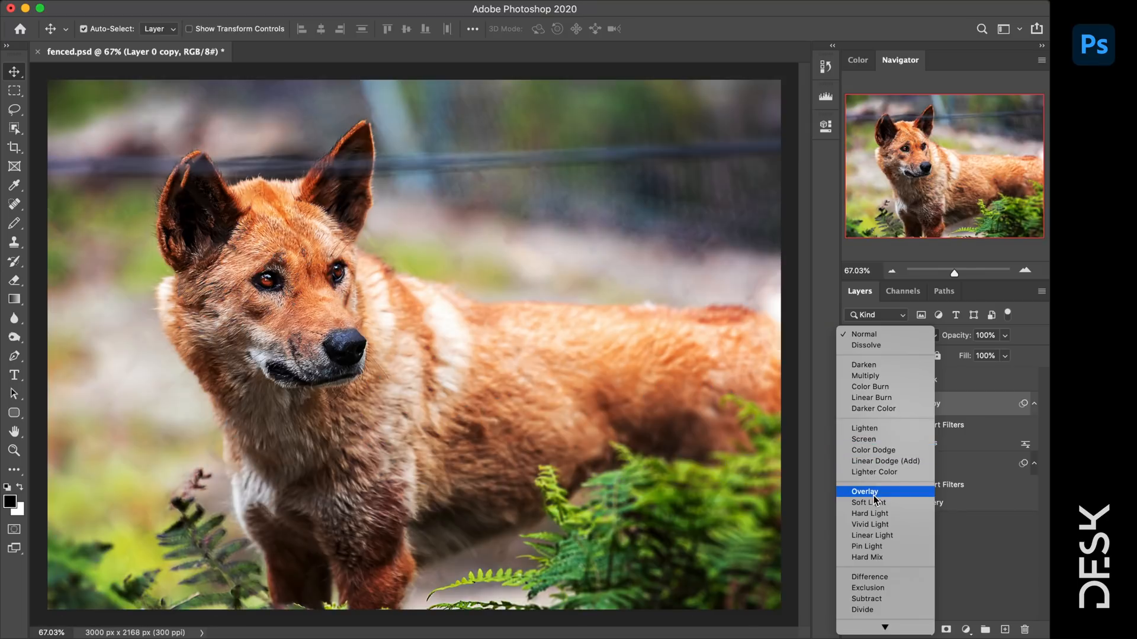
- Set the High Pass layer to Overlay blend mode and compare with it hidden and shown
click(873, 495)
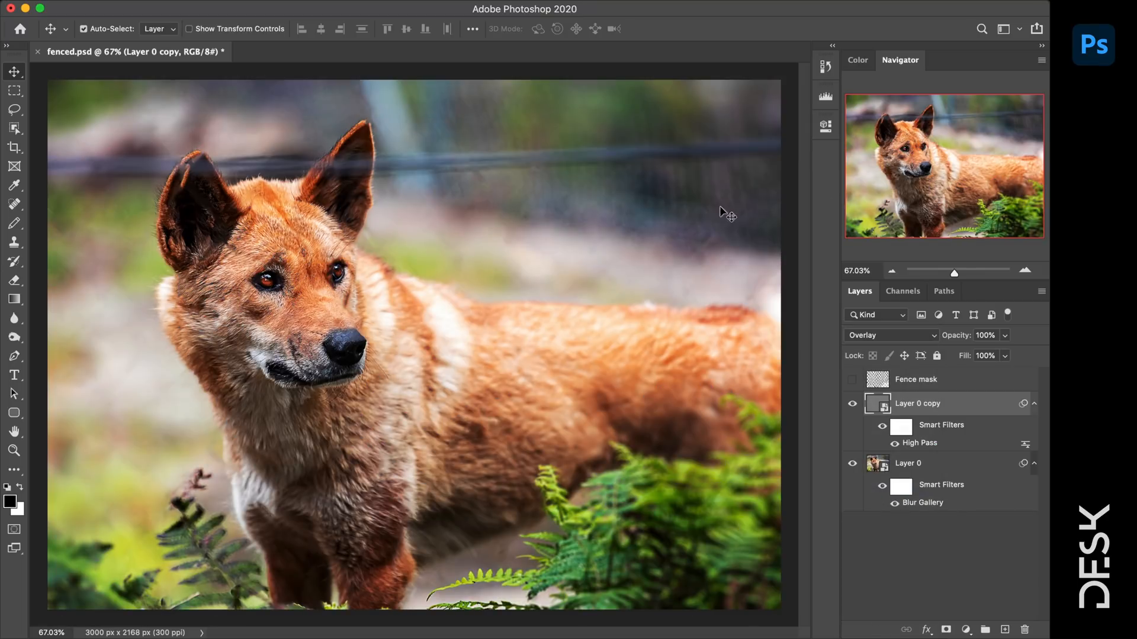
click(853, 404)
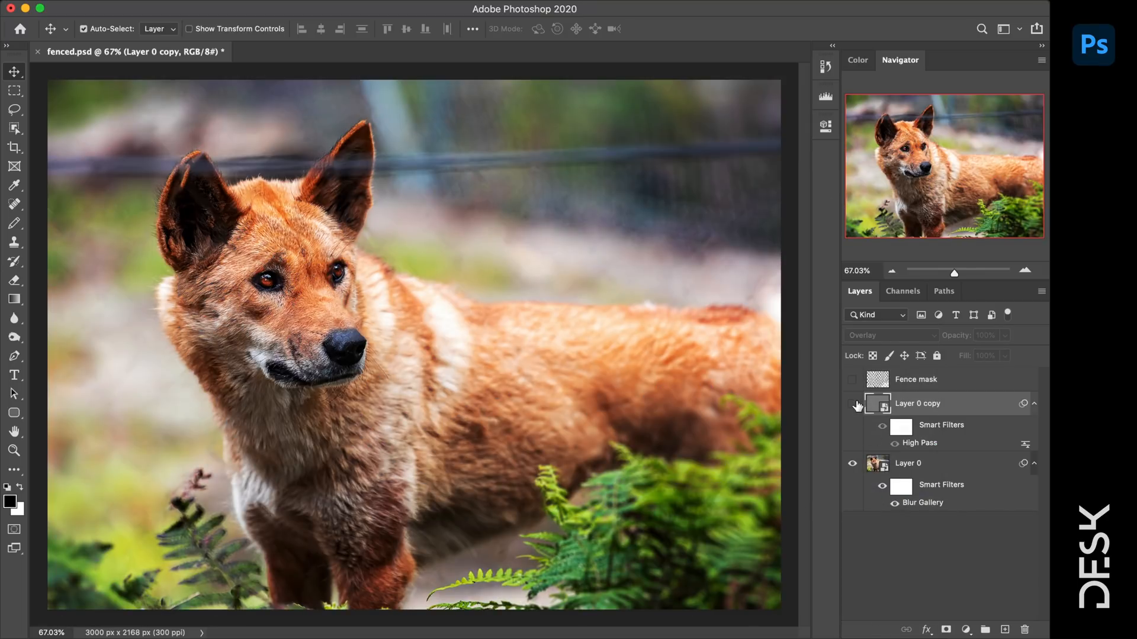
click(853, 405)
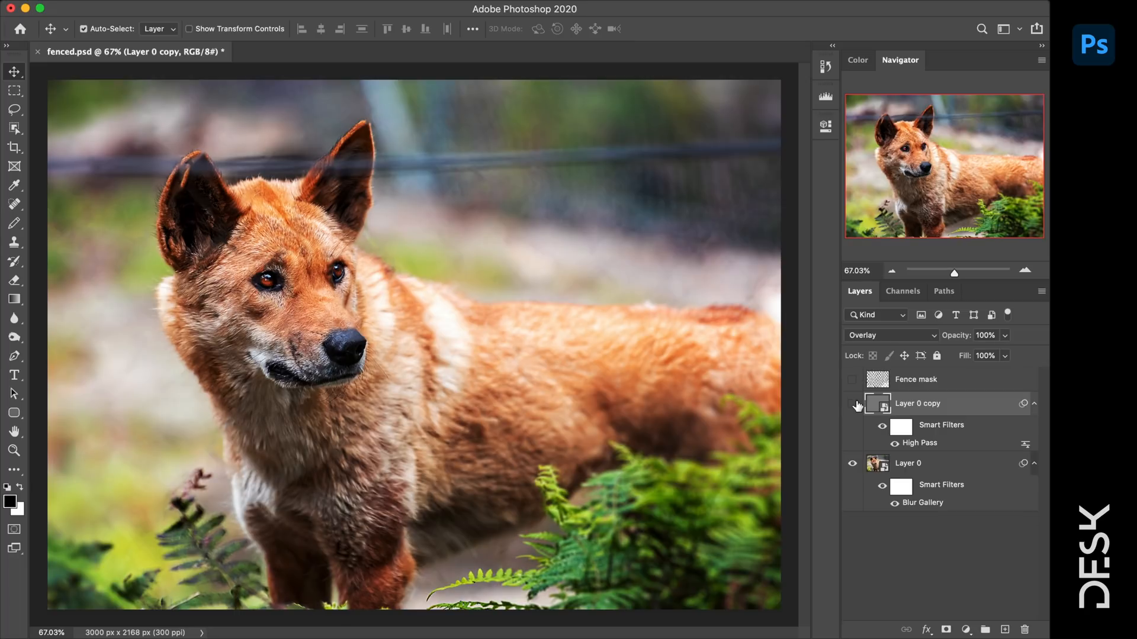
click(853, 404)
click(853, 405)
click(857, 405)
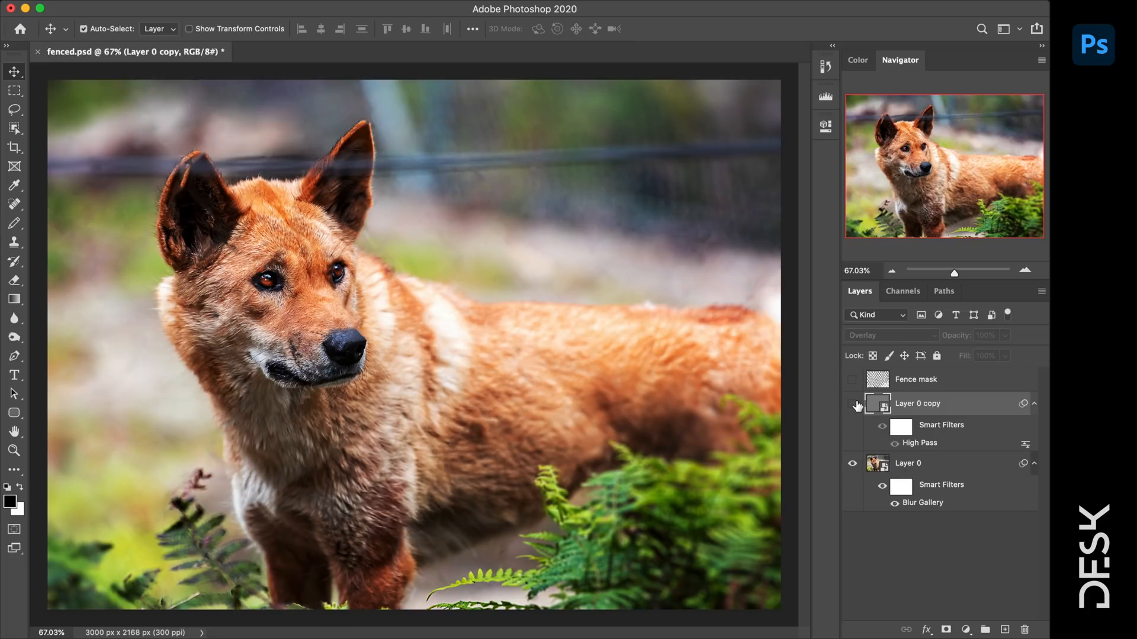
click(856, 404)
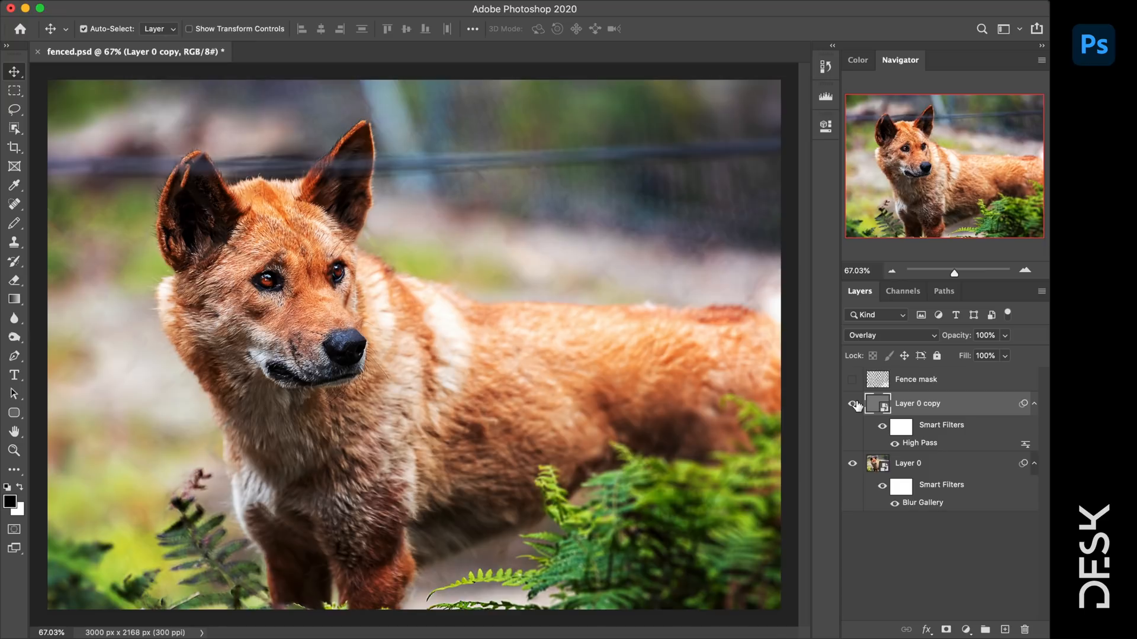
- Set the sharpening layer's opacity to 75%, comparing the result with it hidden
click(1005, 336)
click(853, 405)
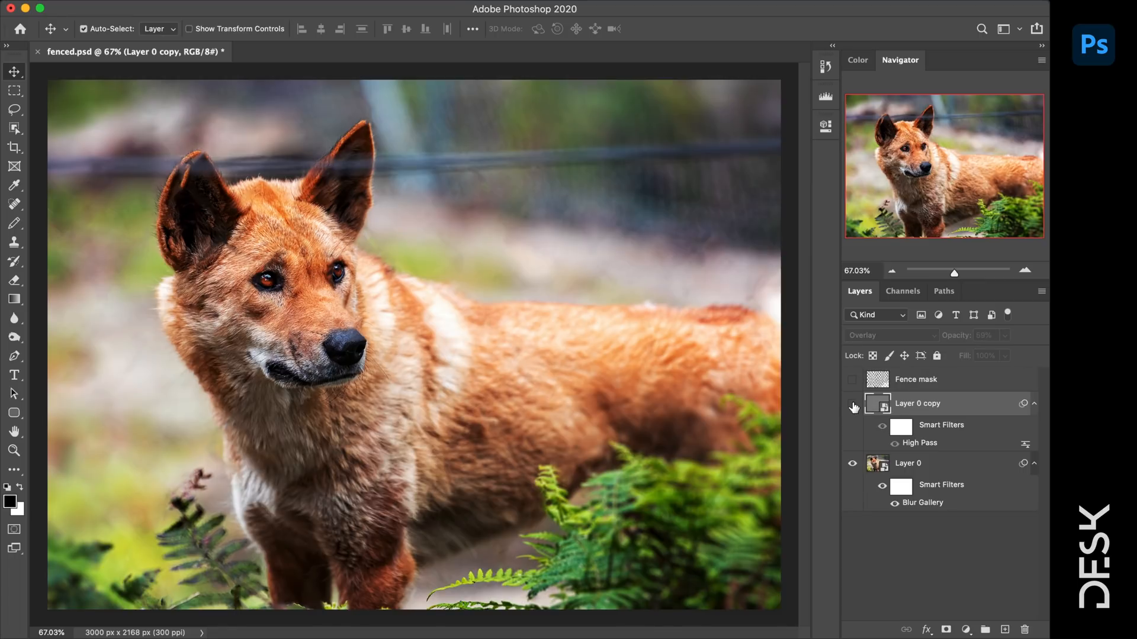
click(853, 405)
click(853, 405)
click(852, 404)
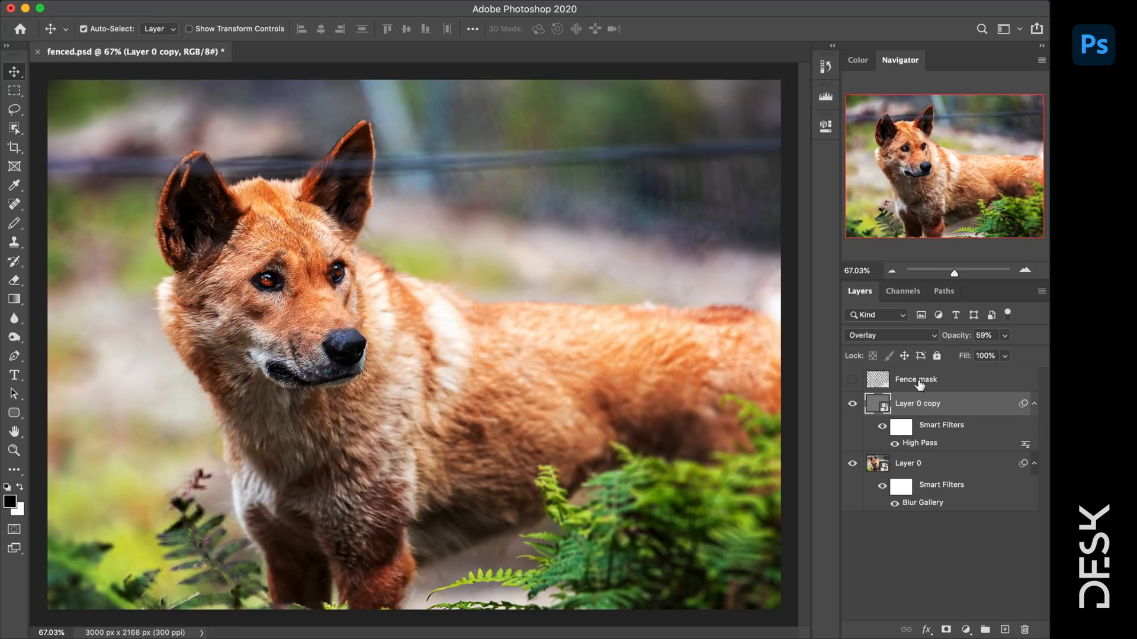
click(1004, 335)
drag(1014, 354, 1016, 354)
click(724, 342)
- Select Layer 0 and Layer 0 copy and convert them into one smart object
click(950, 385)
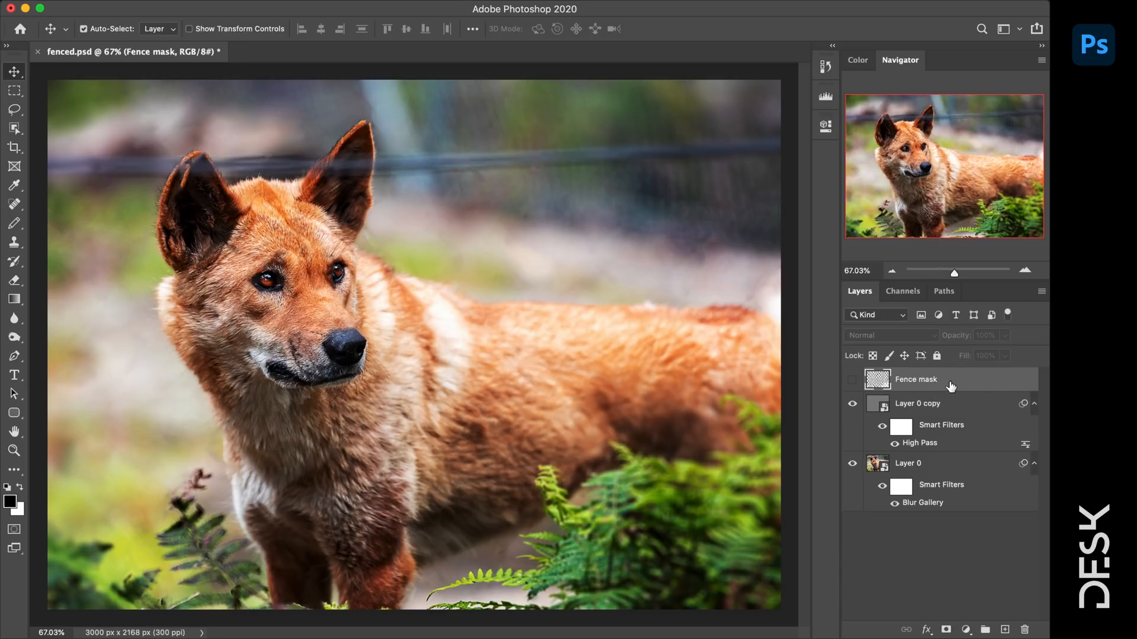
click(941, 403)
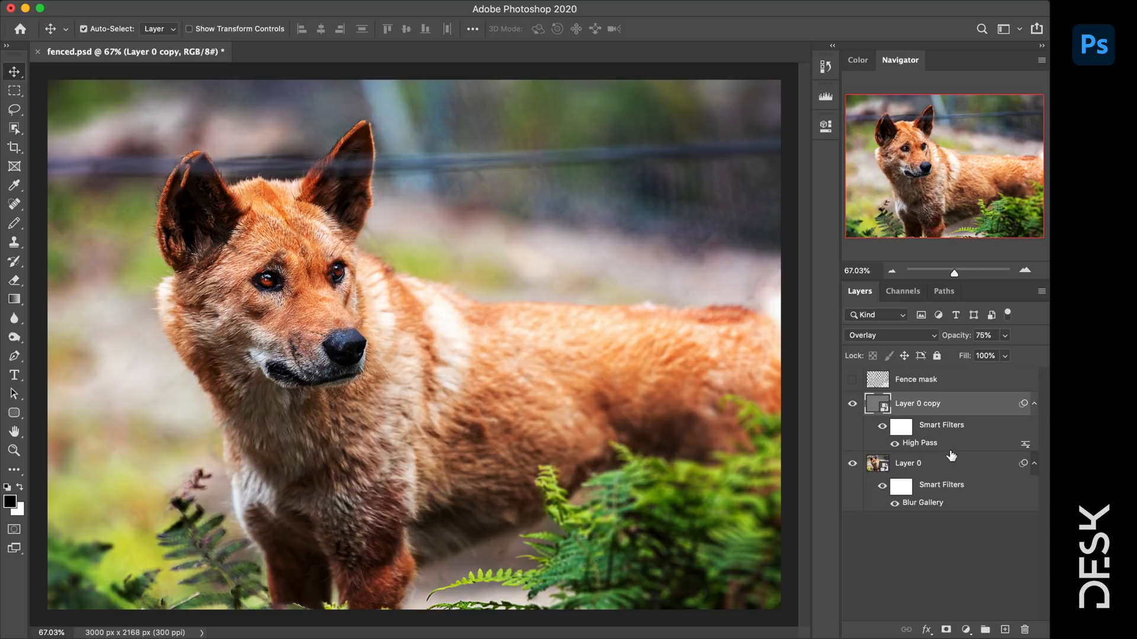
click(969, 469)
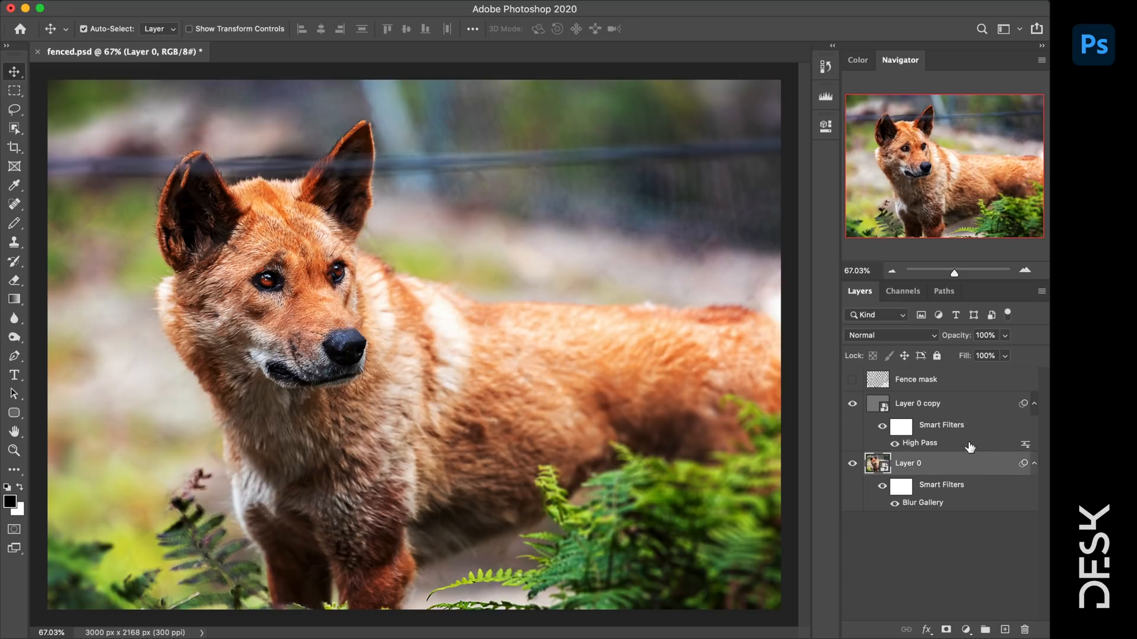
shift+click(969, 404)
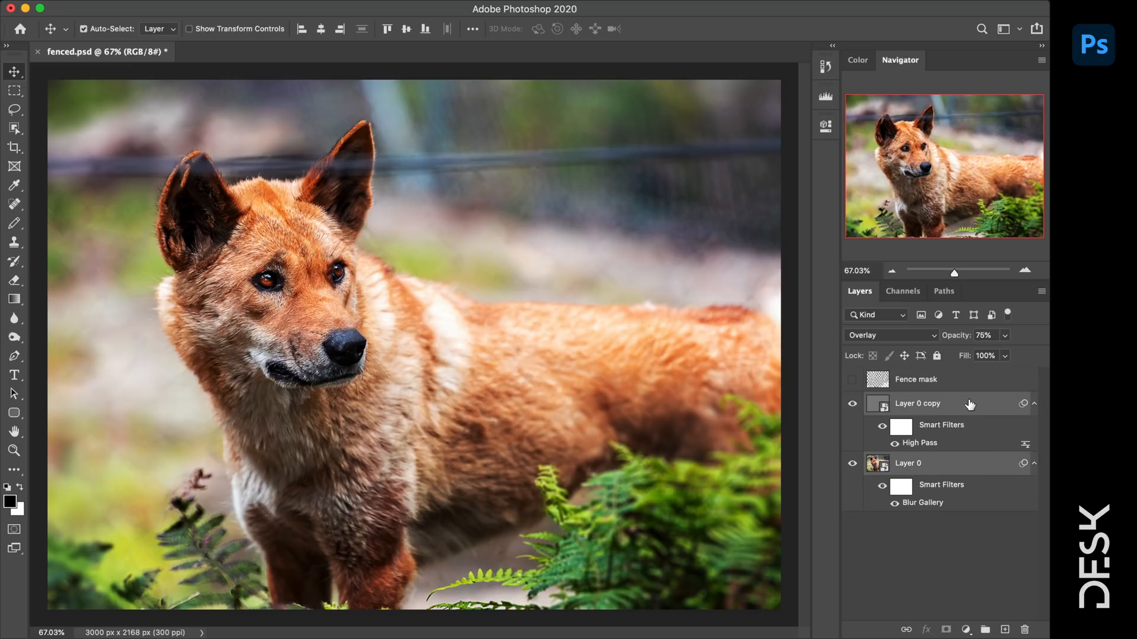
right_click(969, 404)
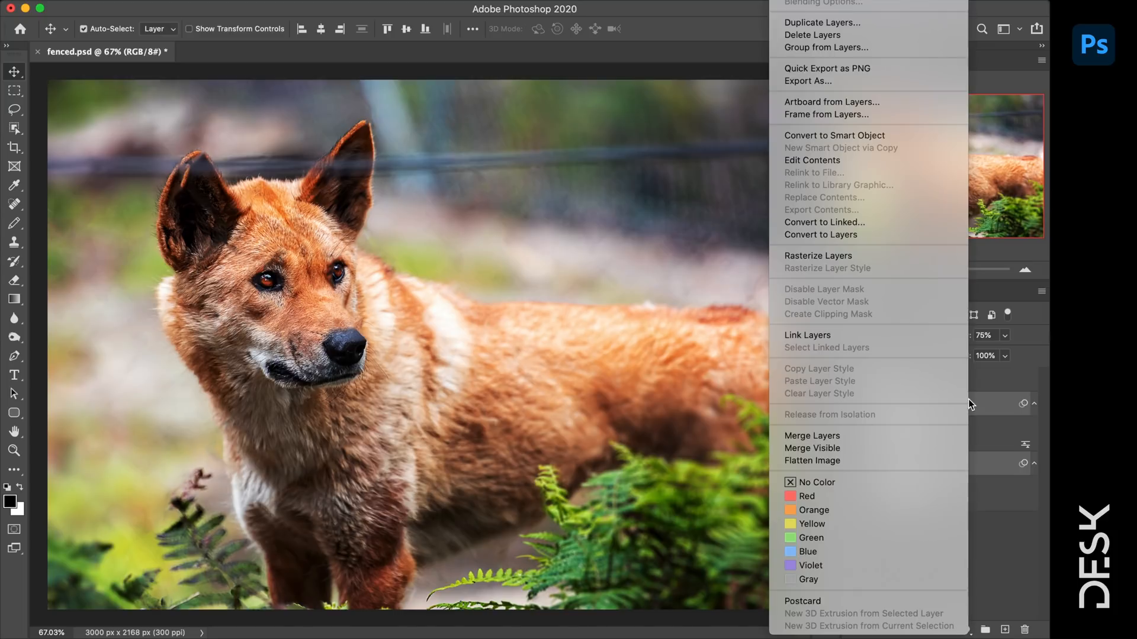
click(869, 134)
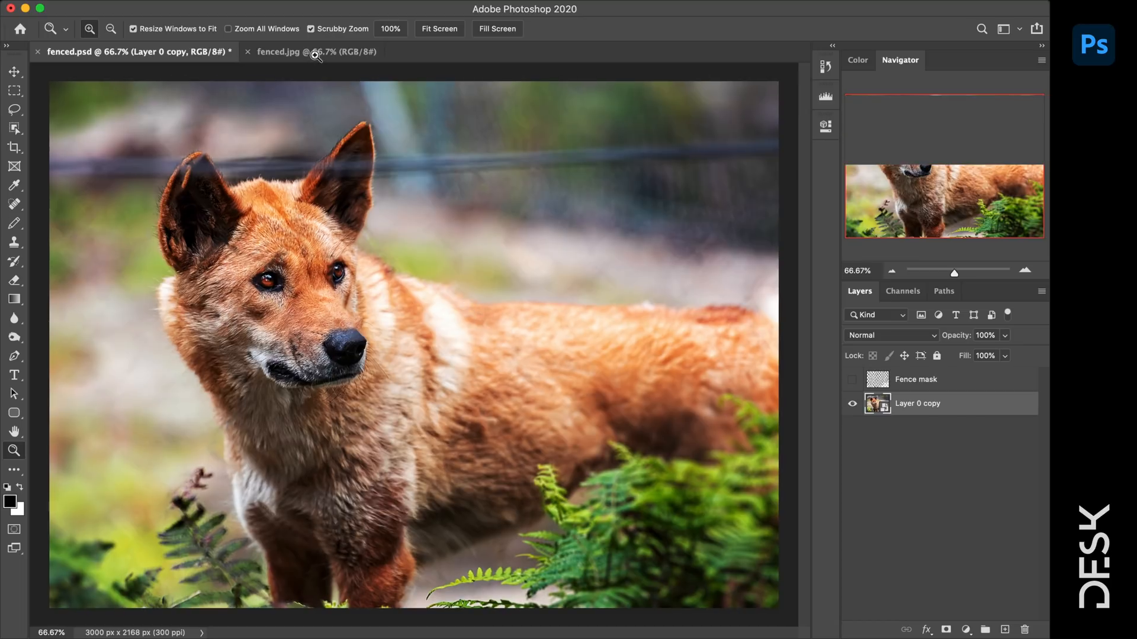
- Switch back and forth between the original fenced.jpg and edited fenced.psd, ending on fenced.psd
click(315, 53)
click(178, 57)
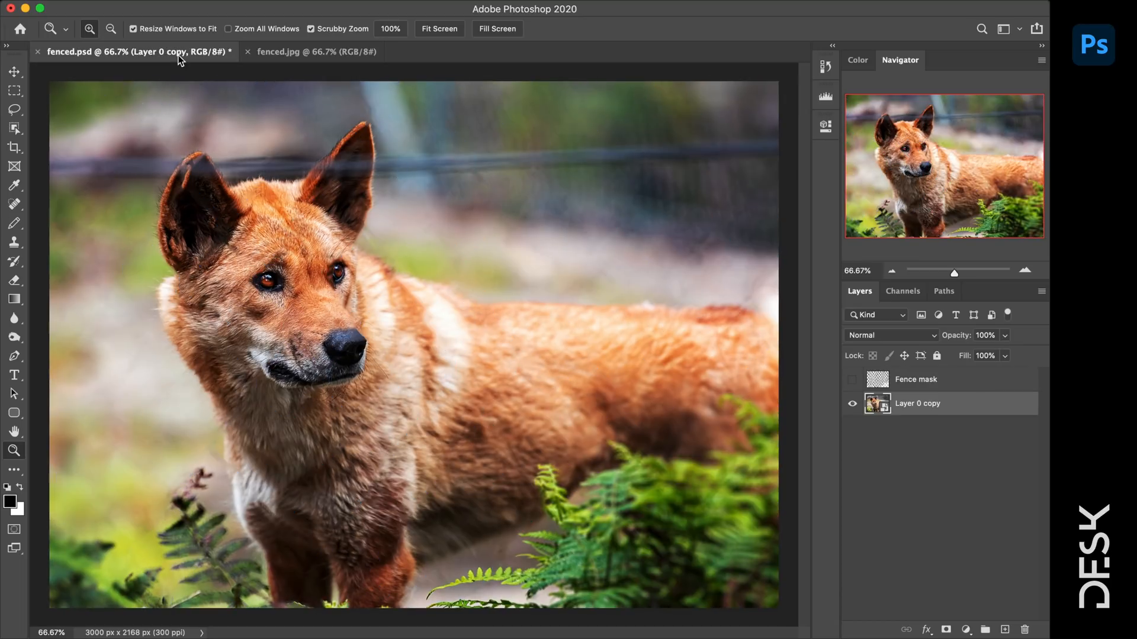
click(304, 52)
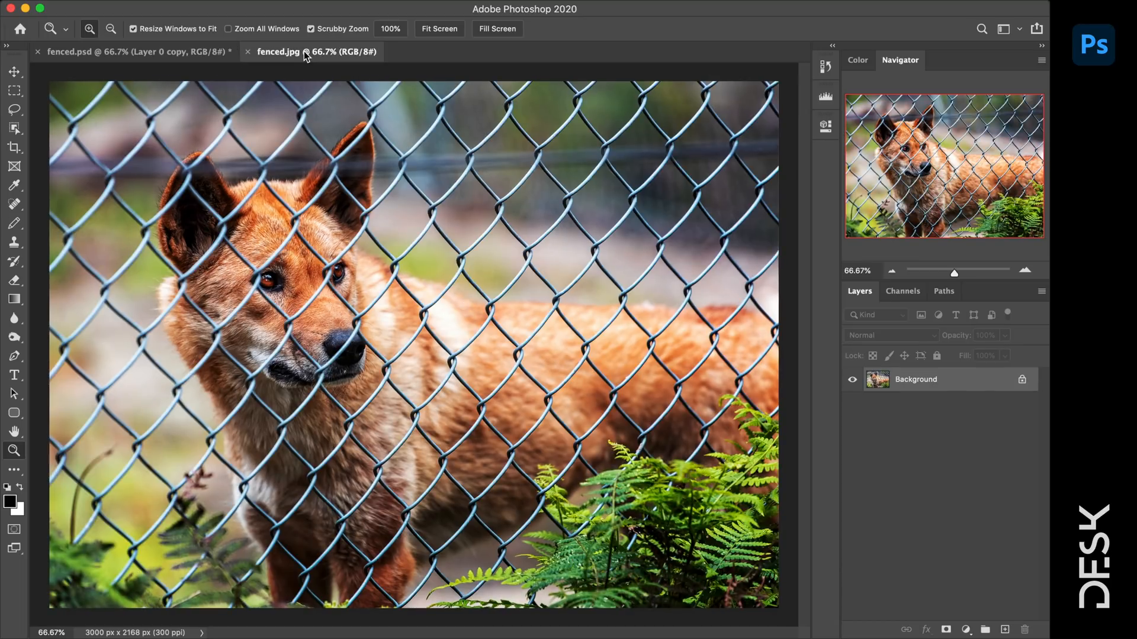
click(199, 54)
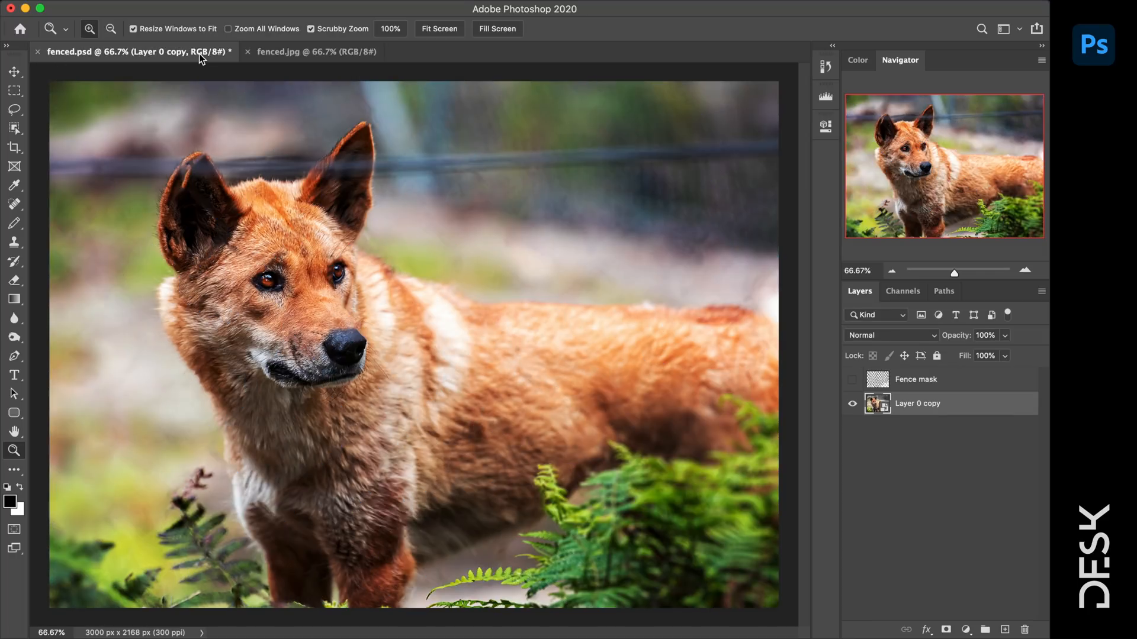
click(314, 54)
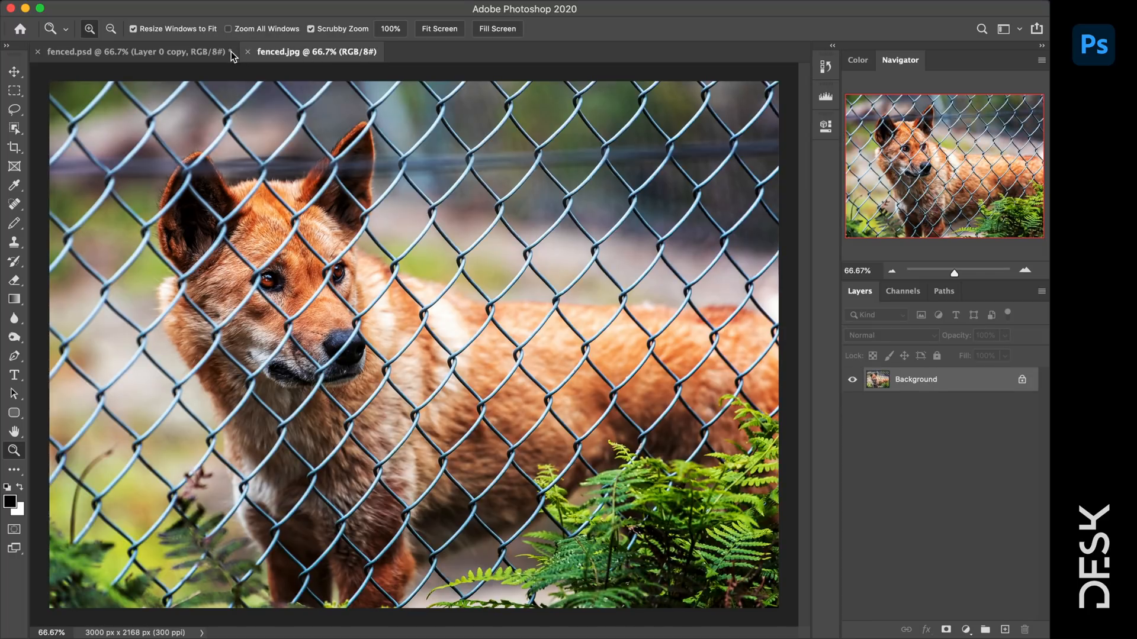
click(198, 52)
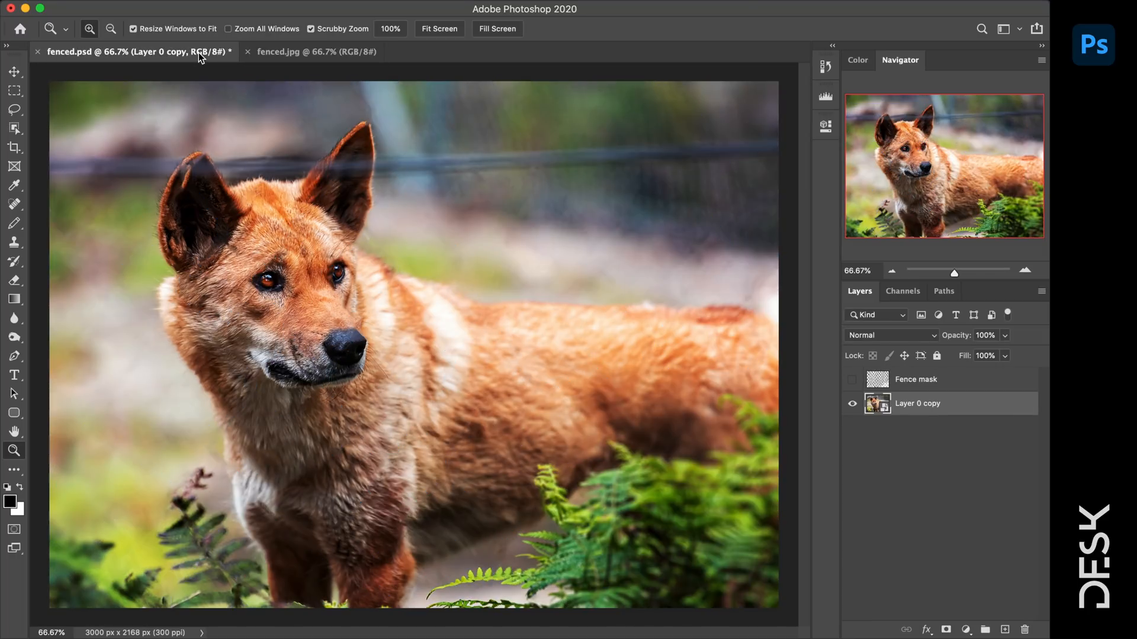
click(285, 51)
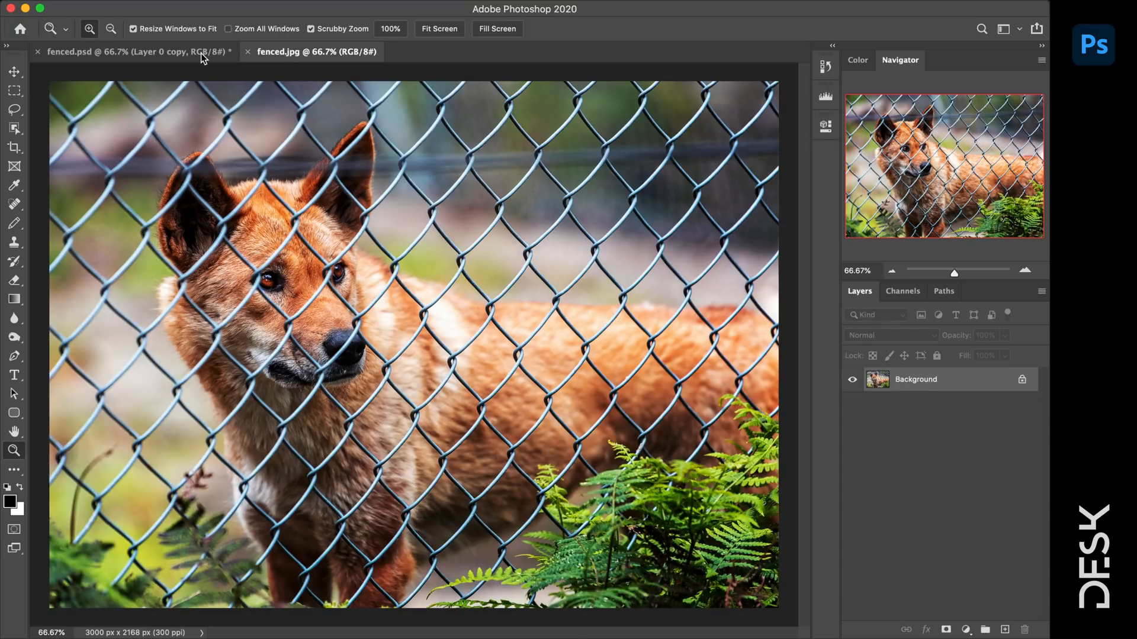
click(201, 52)
click(292, 52)
click(218, 52)
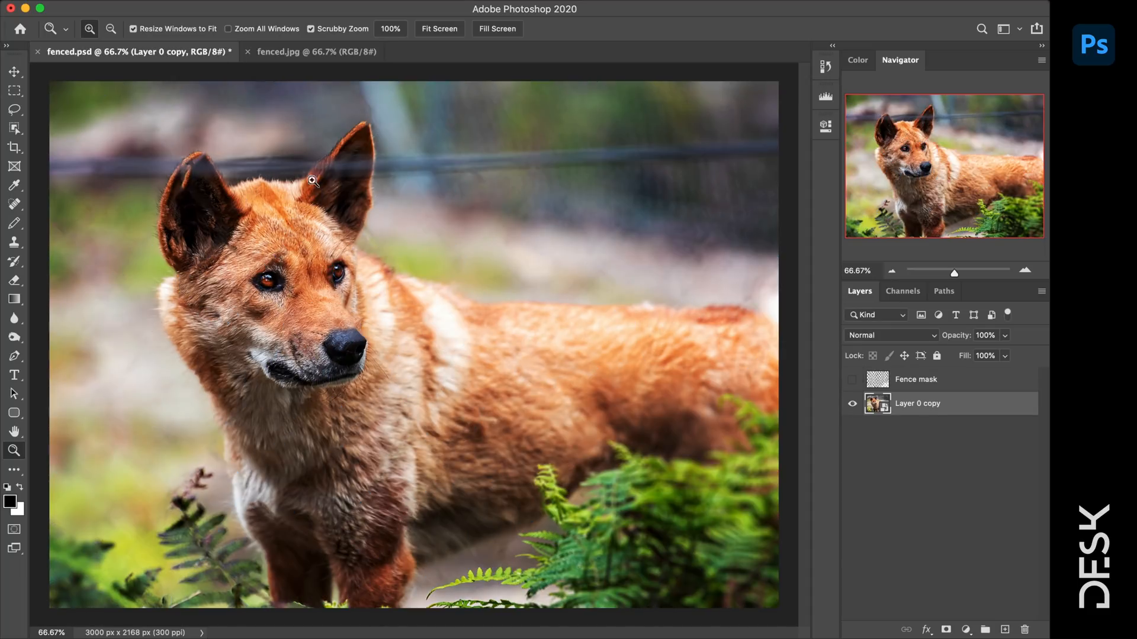